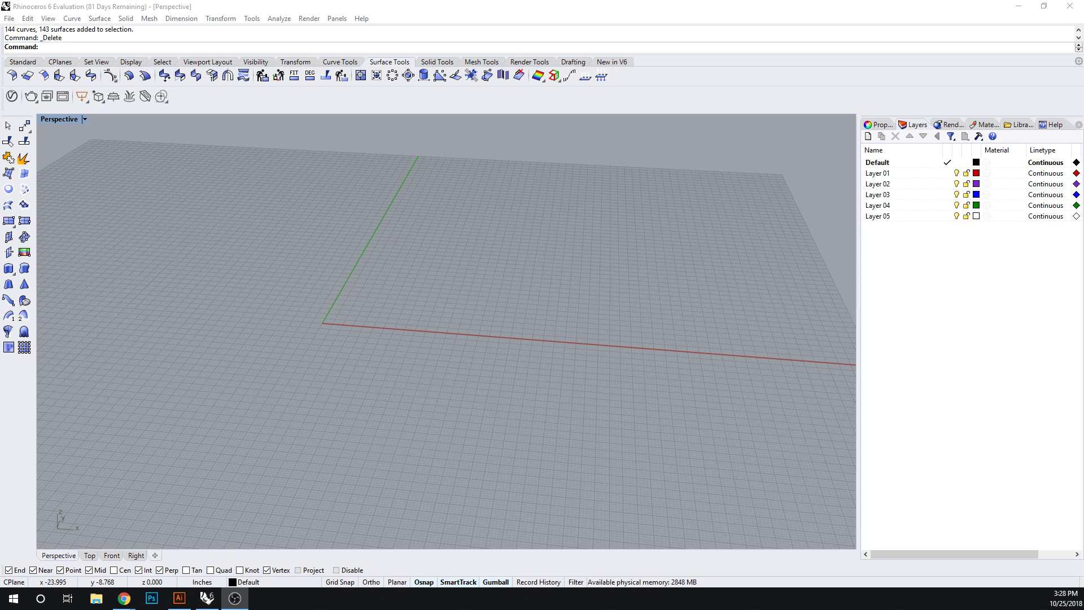
Step: Draw a closed, self-crossing figure-eight control point curve beside the origin in the perspective view
mouse_move(320, 306)
right_down()
mouse_move(327, 346)
mouse_move(331, 319)
right_up()
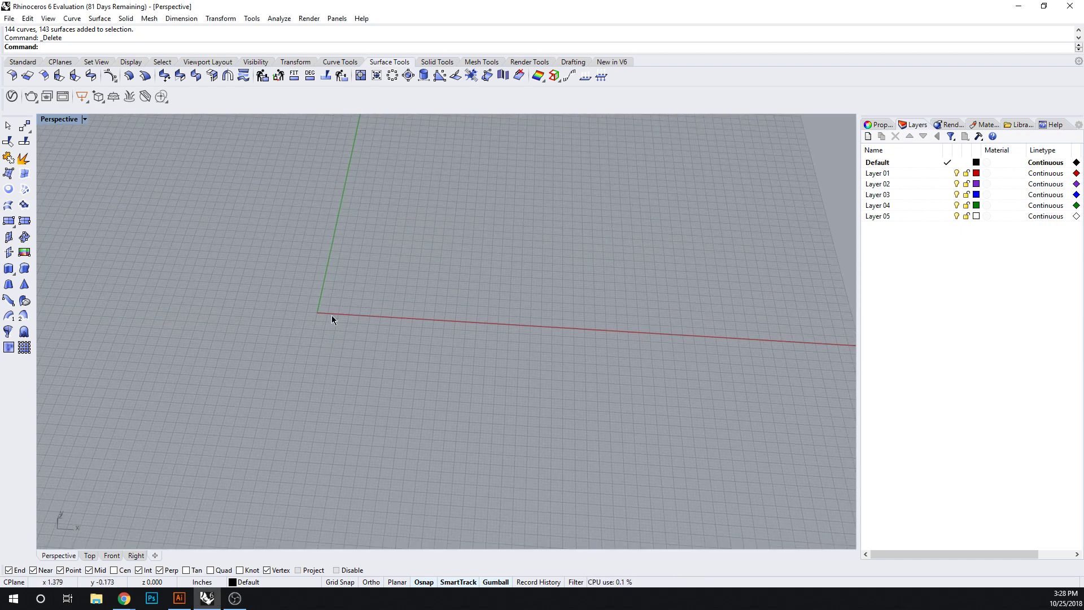
click(23, 61)
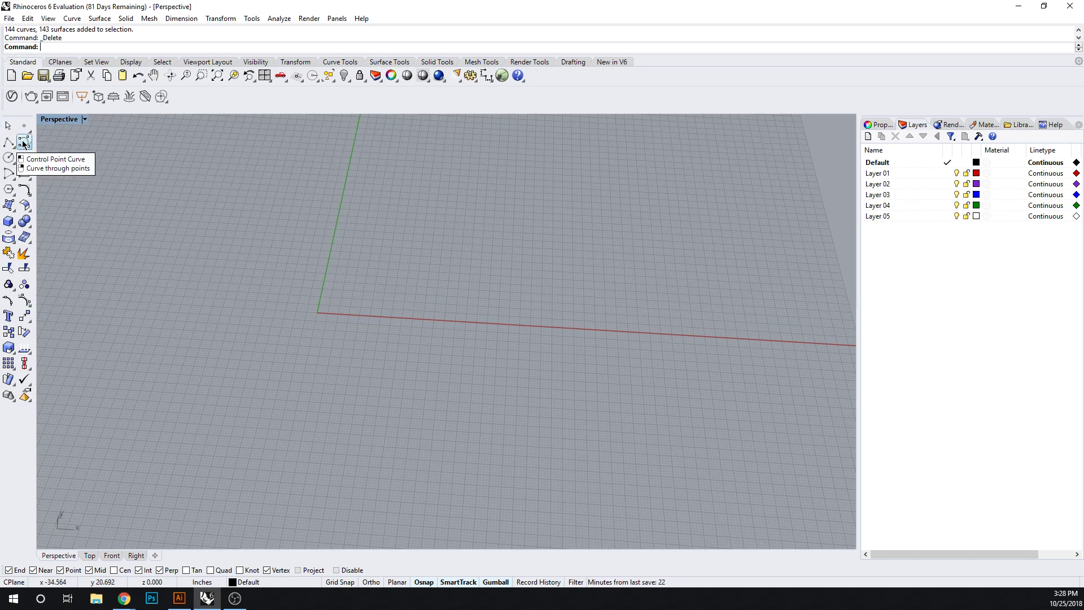
click(23, 143)
click(311, 299)
click(397, 301)
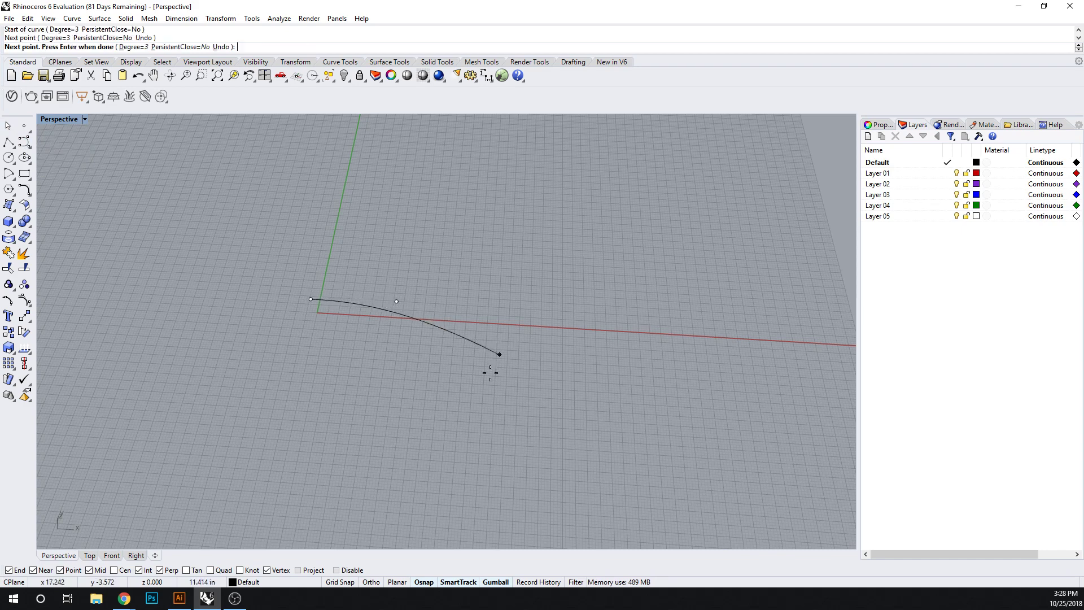
click(479, 381)
click(381, 403)
click(405, 302)
click(346, 259)
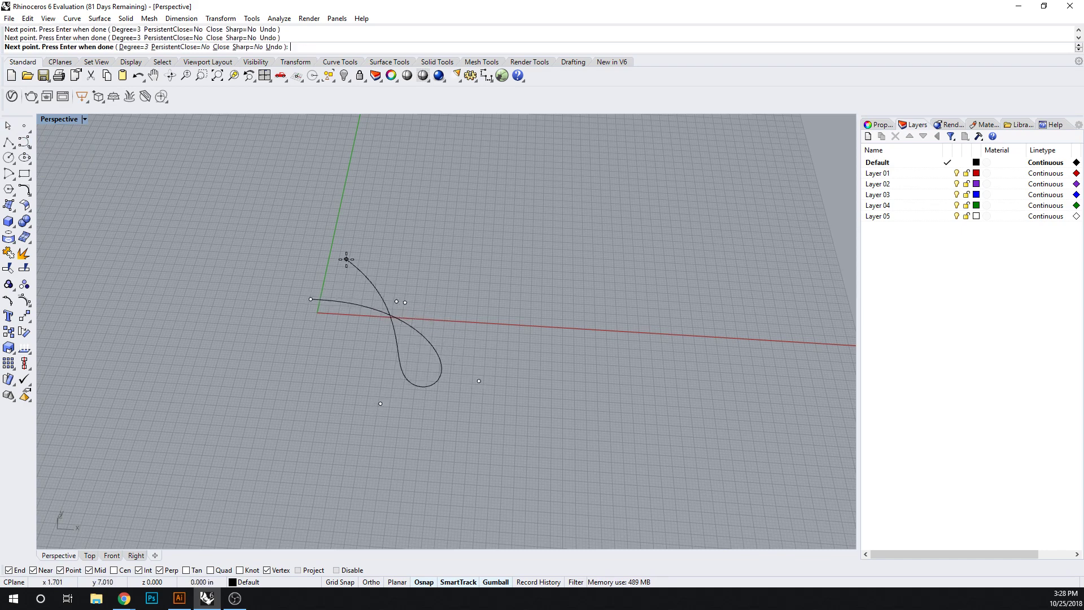
click(310, 298)
Step: Try to extrude the figure-eight curve with ExtrudeCrv, declining to extrude a self-intersecting curve
shift+right_drag(534, 329, 472, 330)
click(381, 362)
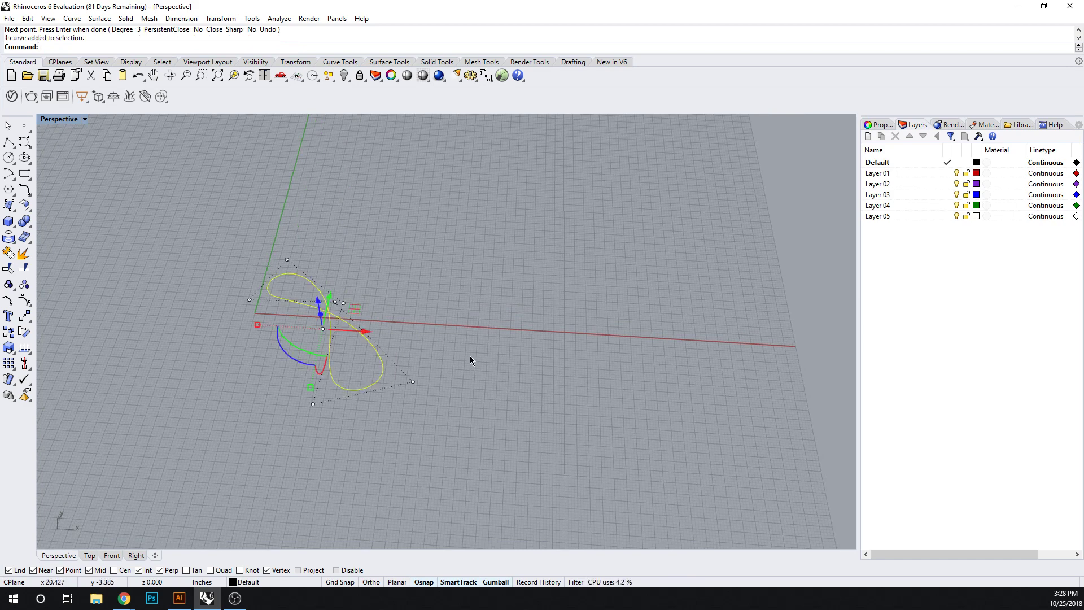
text(ex)
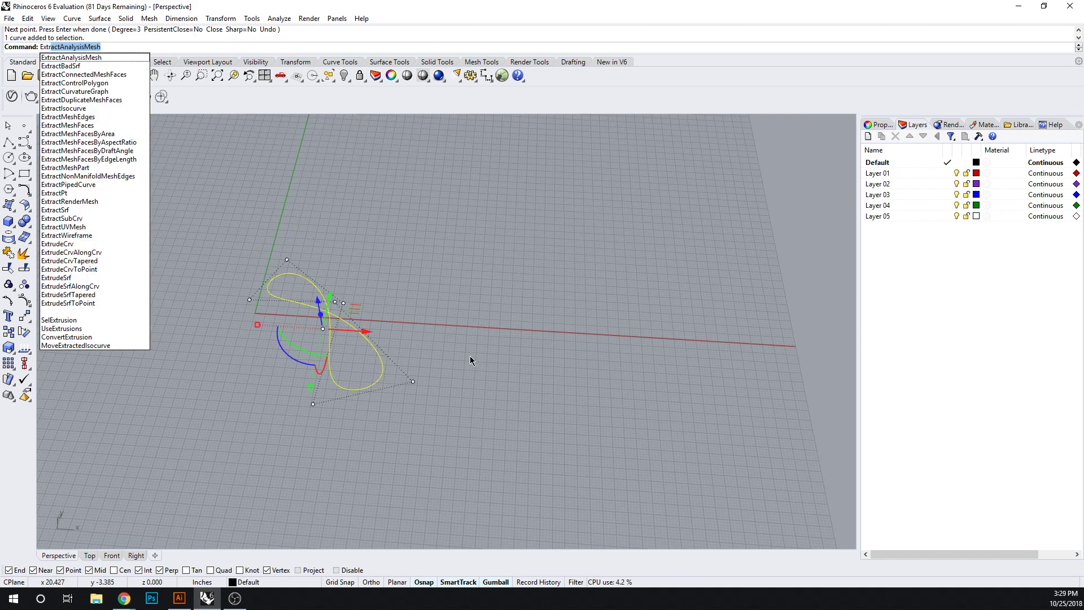
text(trude)
key(Return)
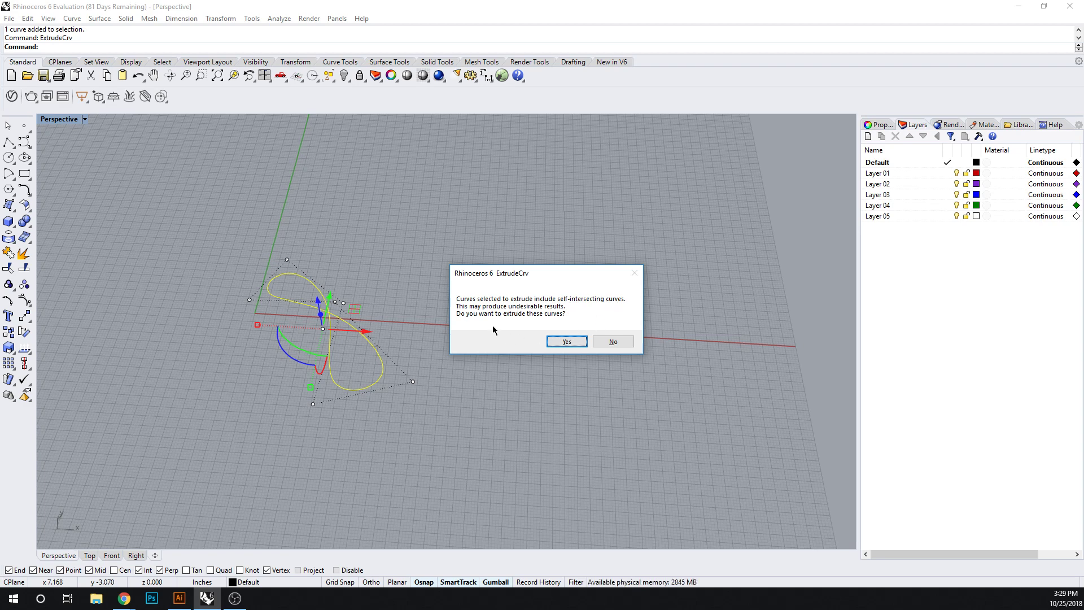
click(627, 343)
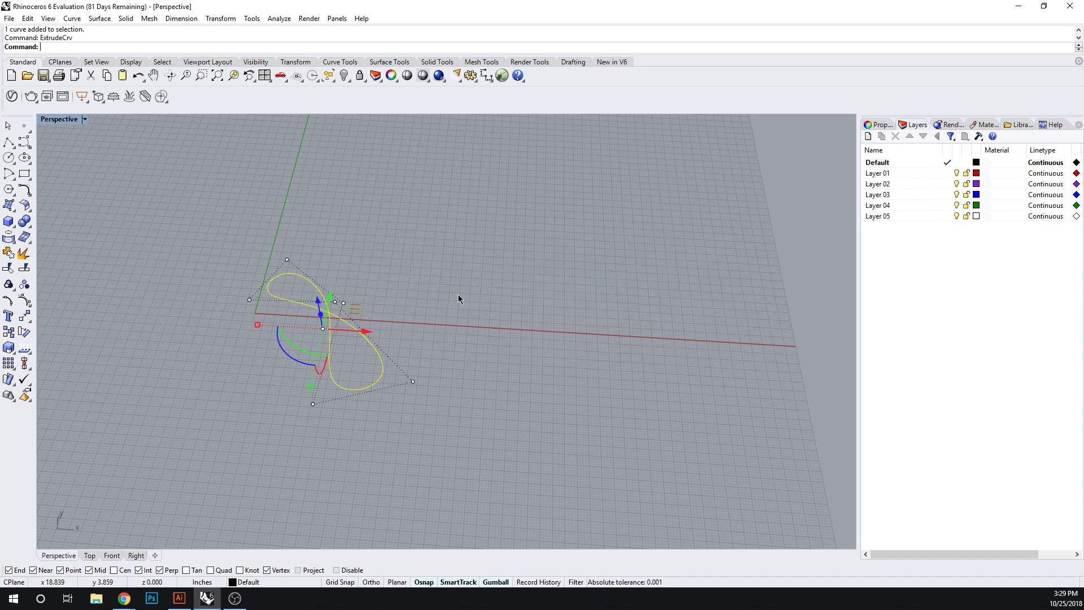
key(Escape)
Step: Untangle the figure-eight curve into a single loop by moving two control points of its crossing strand toward the loop's lower-left side
click(377, 343)
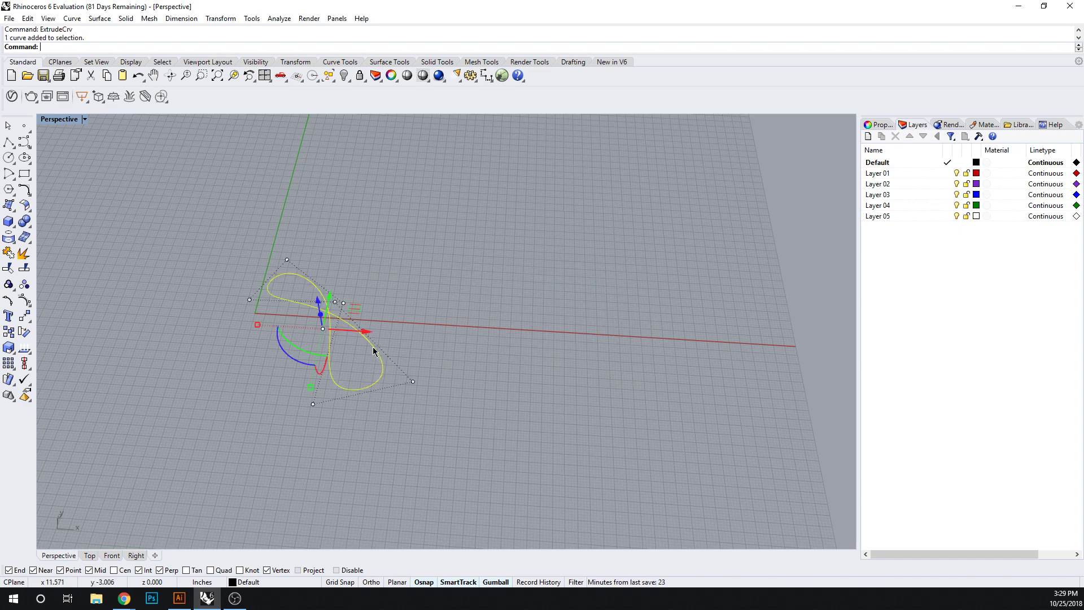
right_drag(428, 360, 399, 356)
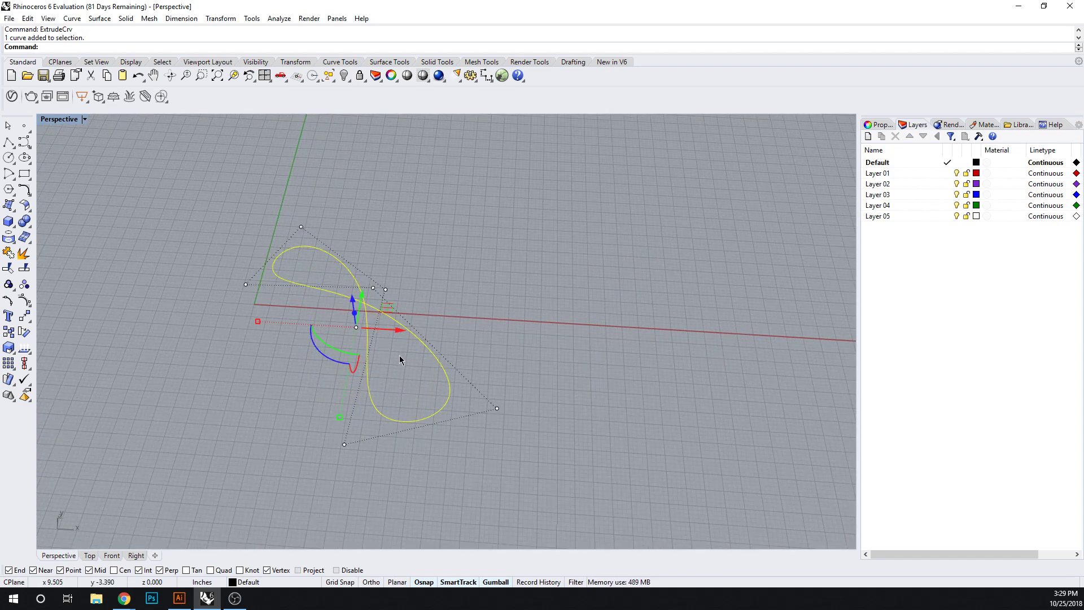
click(386, 289)
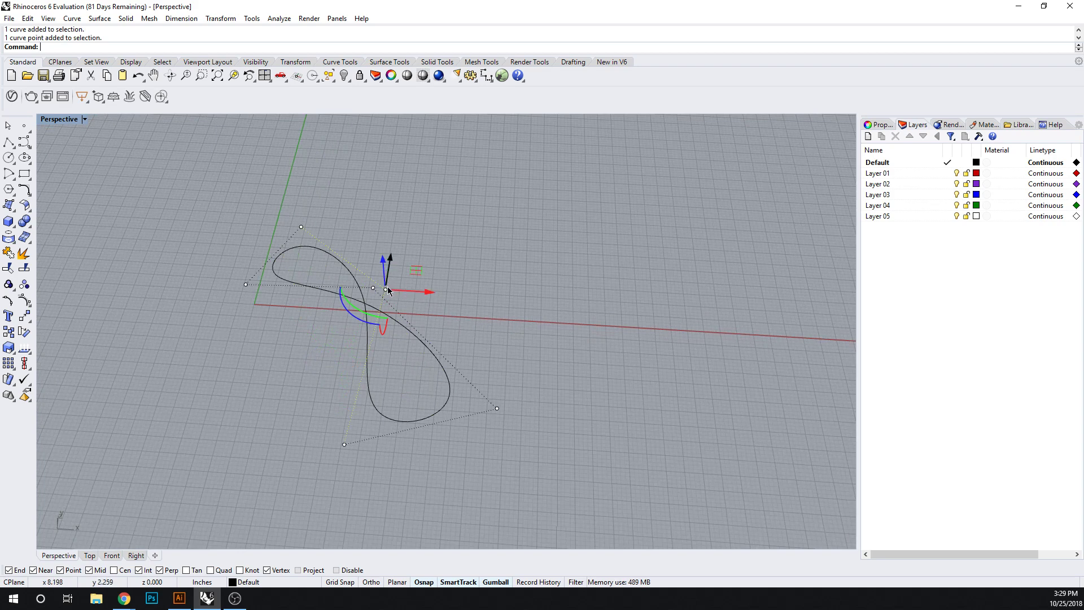
drag(387, 289, 309, 325)
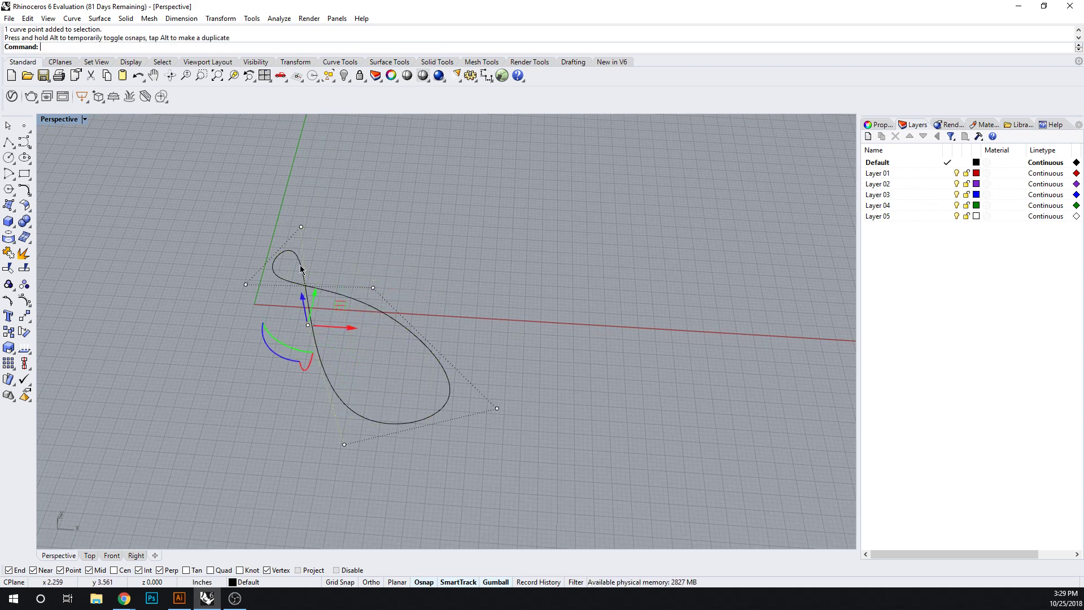
drag(303, 227, 204, 341)
key(Escape)
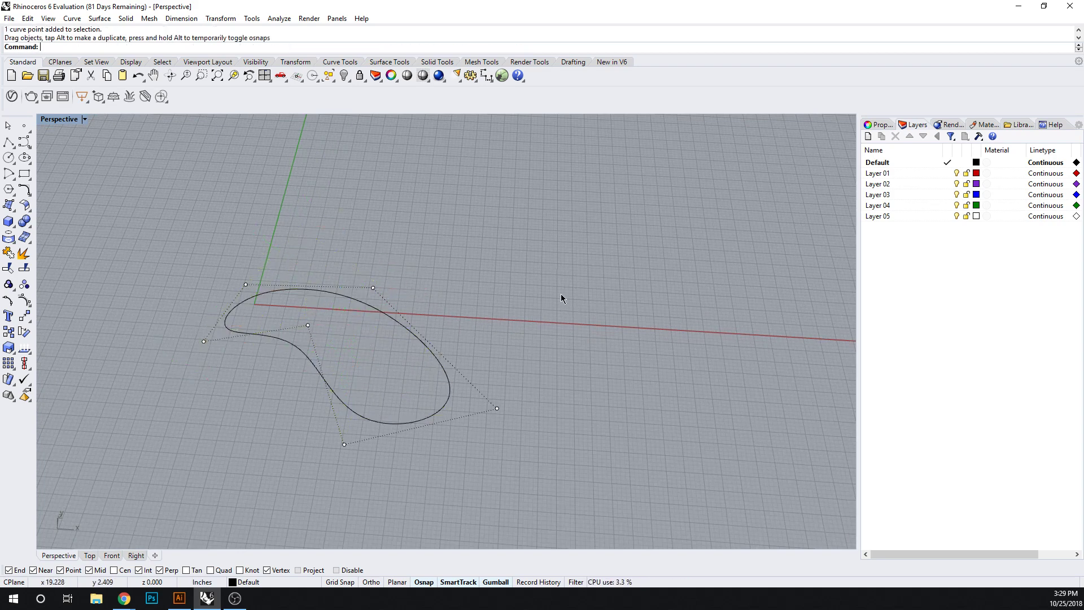
key(Escape)
Step: Move the control point at the loop's concave side past the opposite edge so the curve crosses itself, and hide its points
click(307, 358)
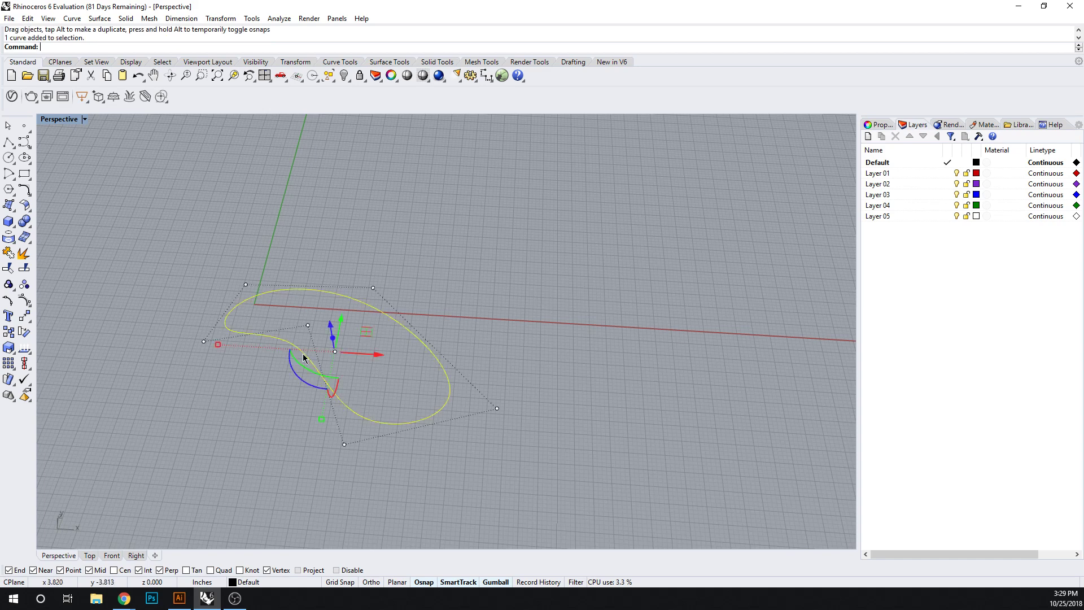
key(F10)
click(308, 326)
drag(307, 325, 356, 239)
key(Escape)
key(Escape)
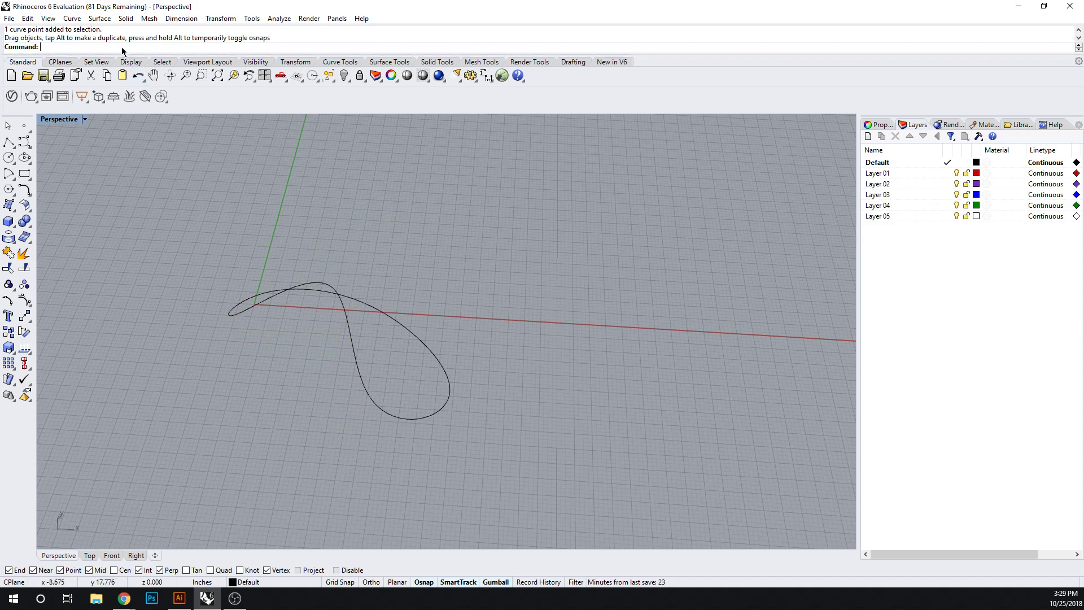
Step: Run testCrvSelfIntersection on the closed curve and examine the marked places where it crosses itself
text(testCrvSelfIntersection)
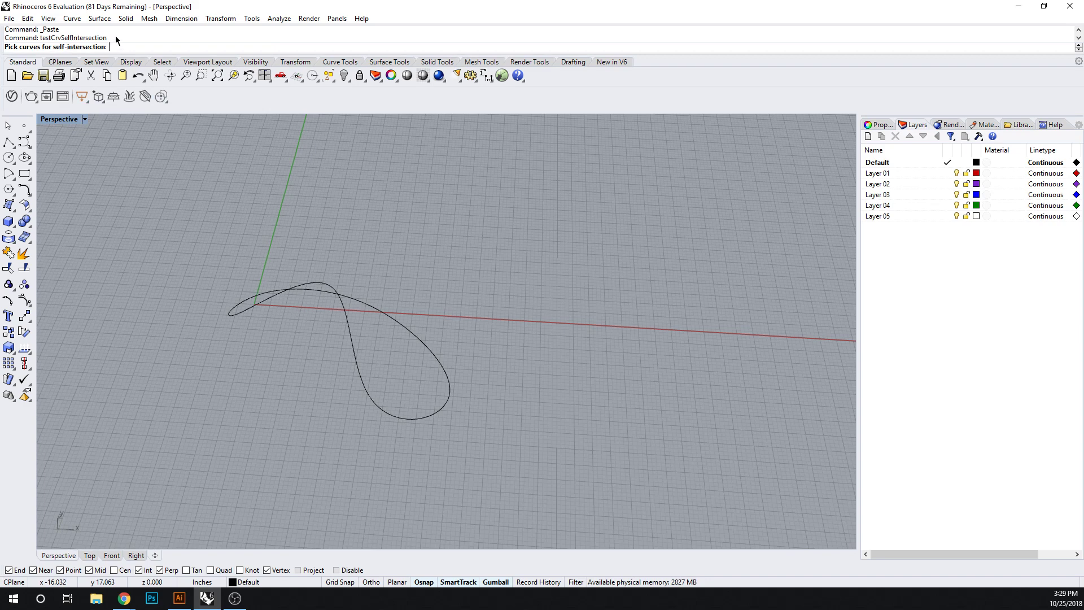
drag(115, 37, 40, 41)
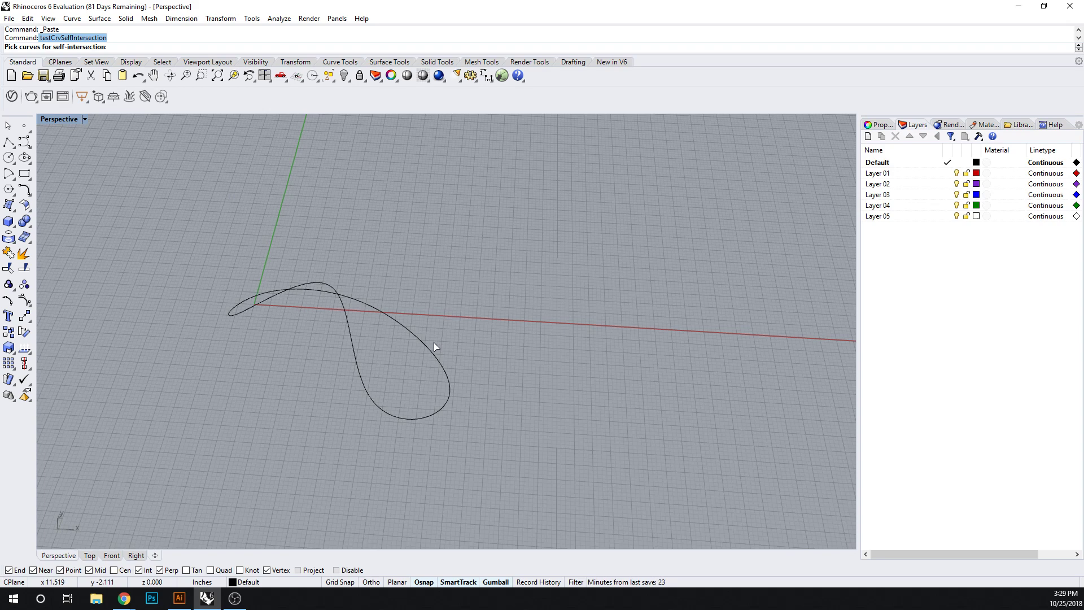
click(401, 324)
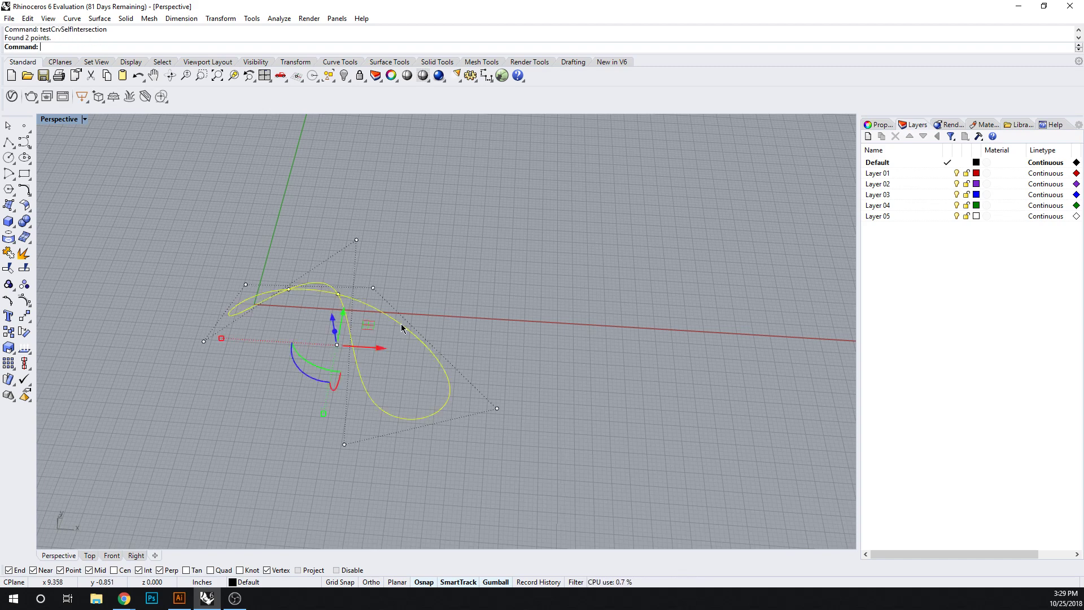
click(500, 301)
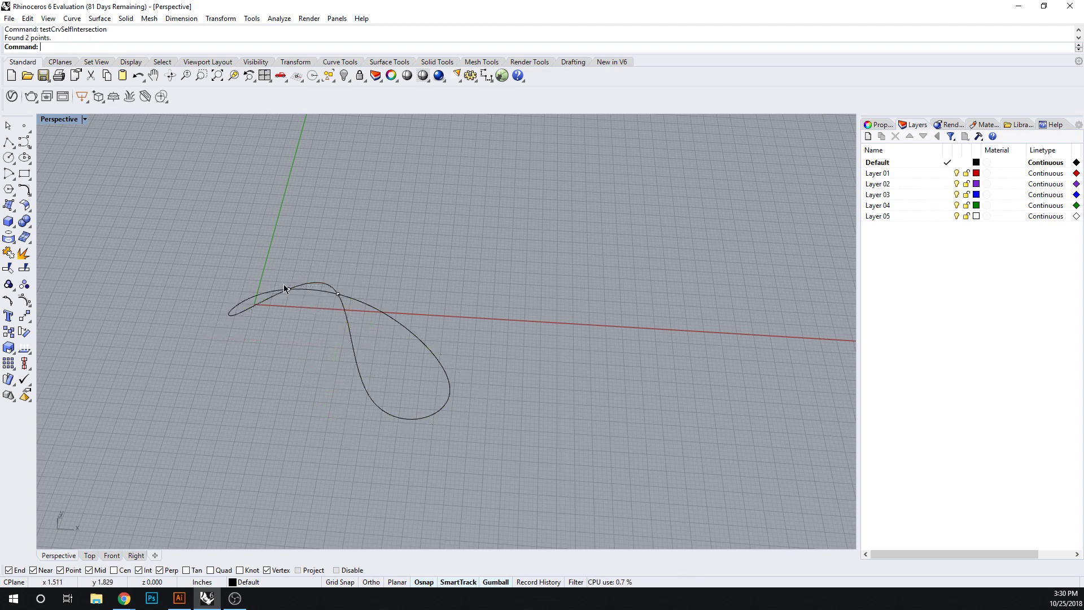
scroll(286, 290, up, 3)
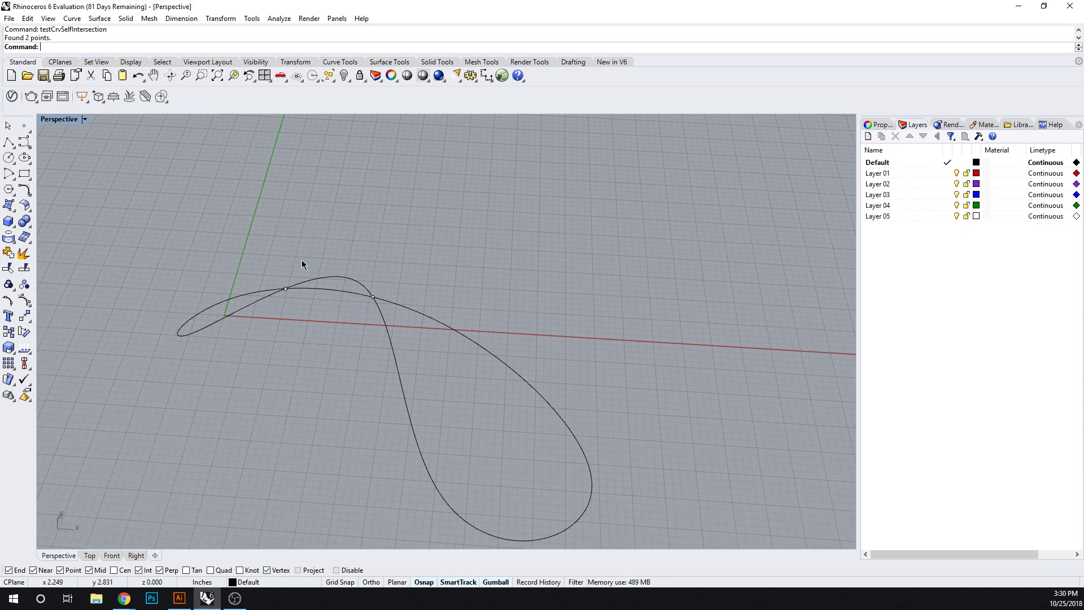
Step: Delete the self-crossing curve together with its intersection points
drag(446, 249, 255, 364)
key(Delete)
key(Delete)
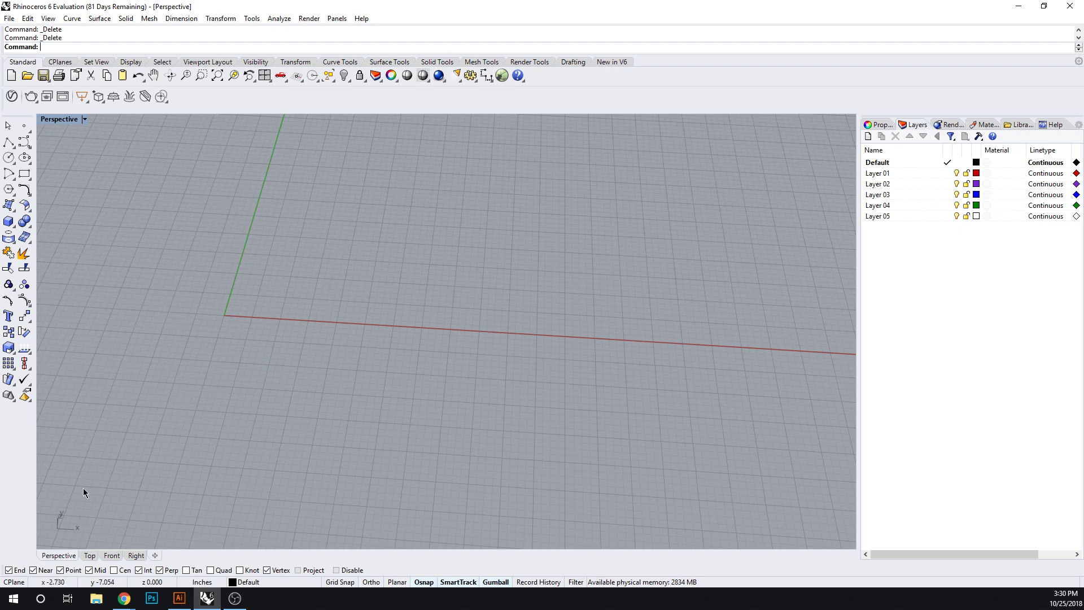
Step: Draw a closed, irregular control point curve with nine points around the origin in the Top view
click(90, 556)
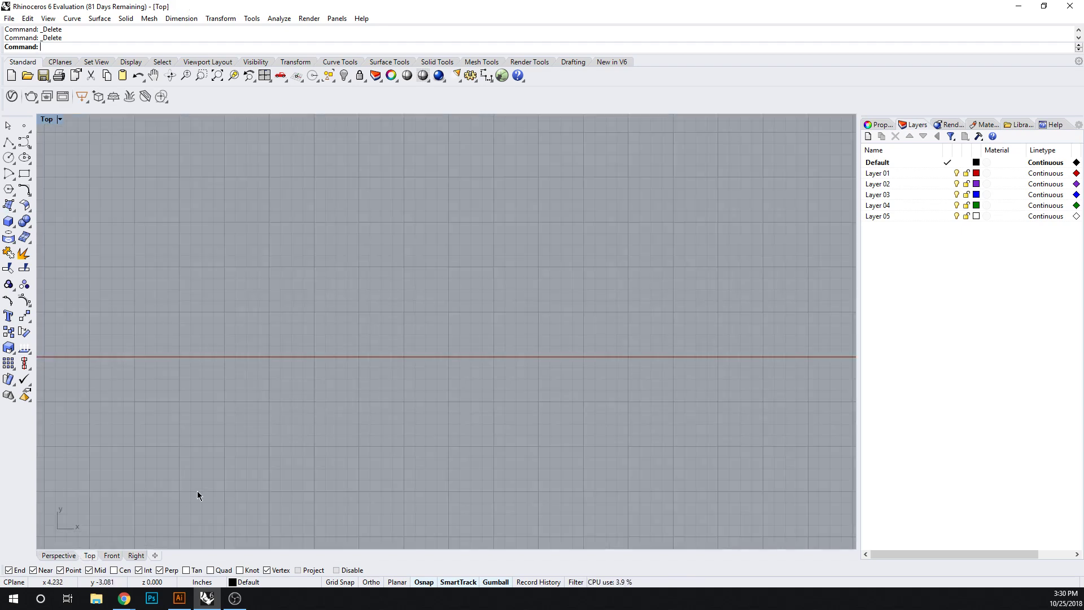
right_drag(124, 367, 310, 375)
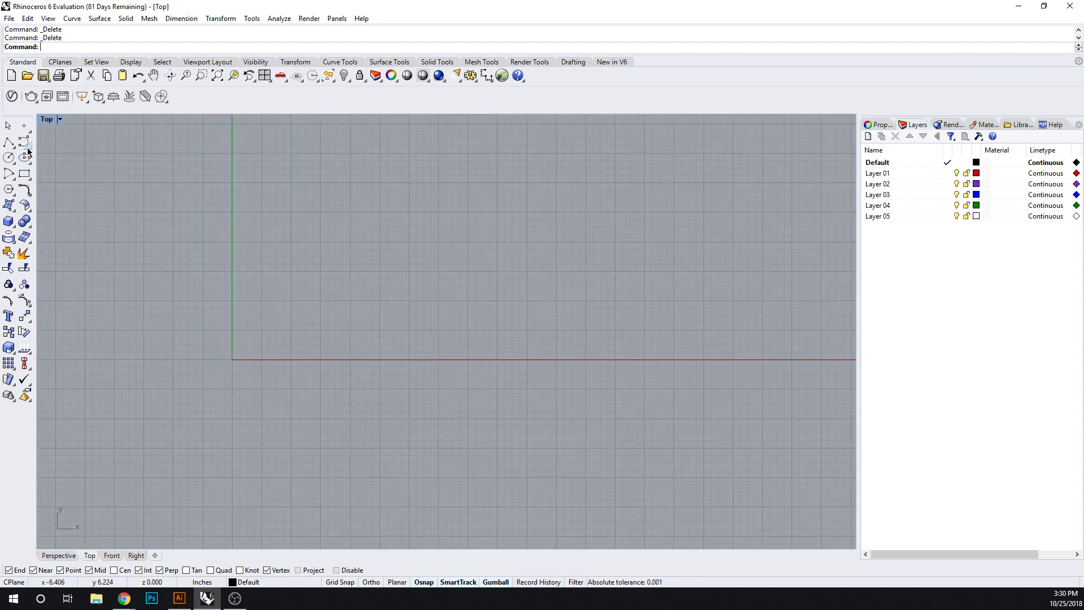
click(24, 142)
click(207, 341)
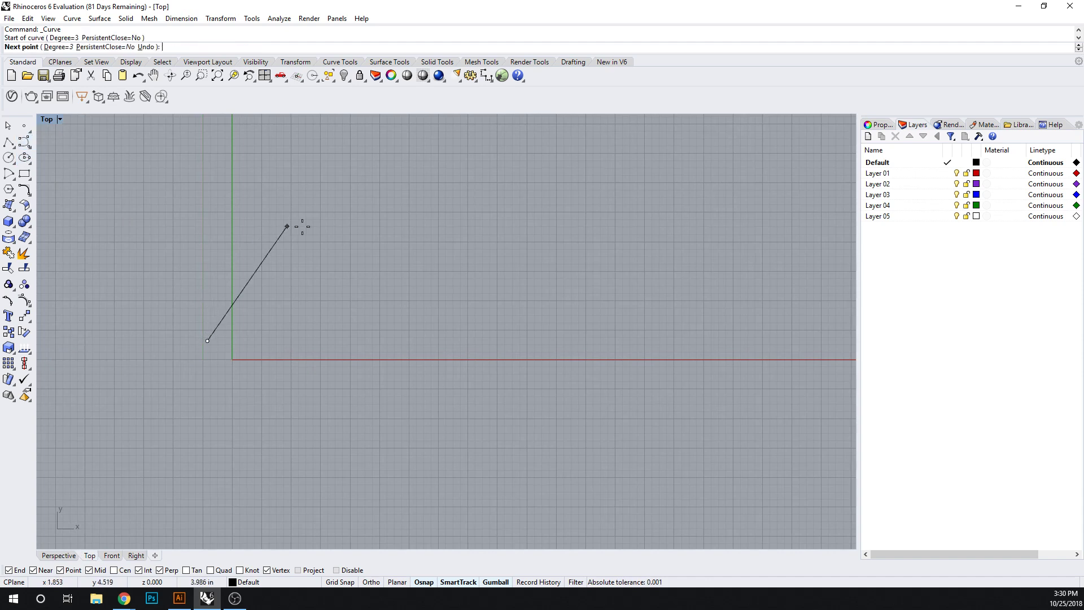
click(323, 224)
click(609, 338)
click(349, 346)
click(302, 411)
click(444, 449)
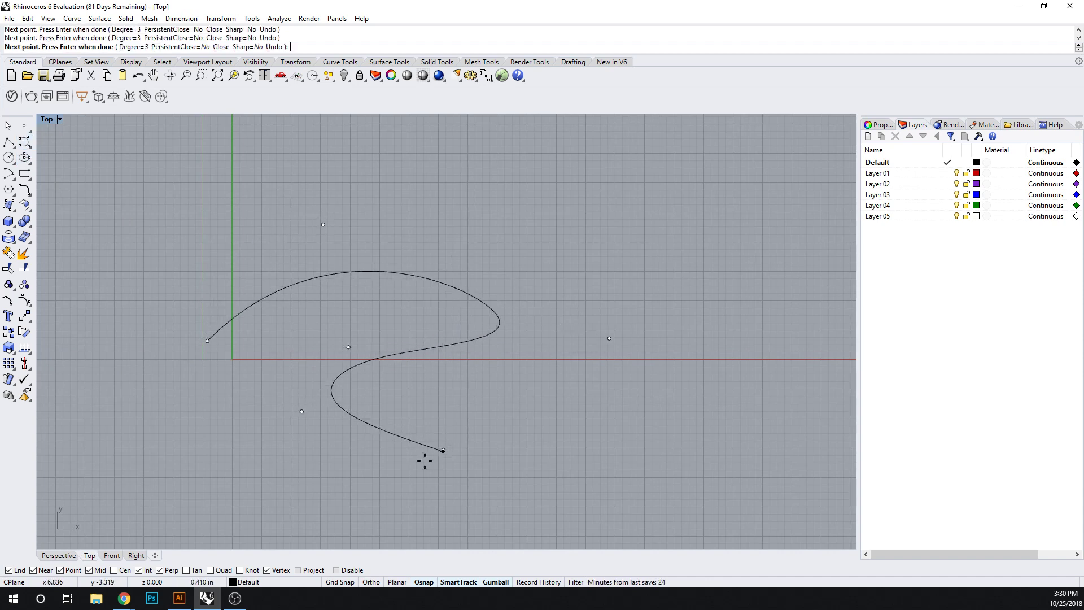
click(368, 480)
click(157, 455)
click(258, 382)
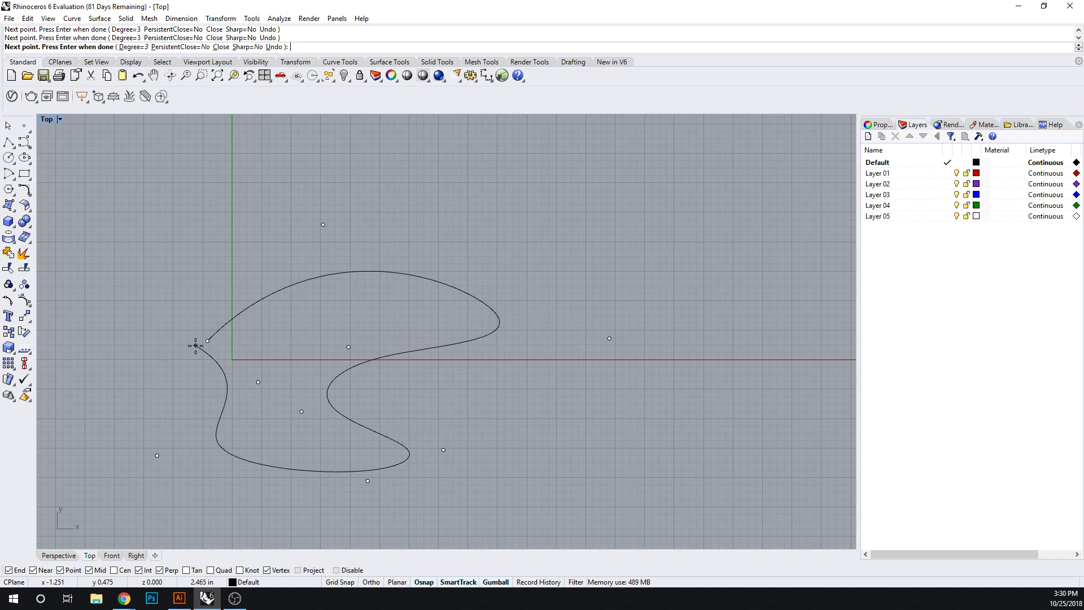
click(206, 340)
Step: Draw a second closed, irregular control point curve with eleven points overlapping the first one in the Top view
right_click(303, 427)
click(205, 278)
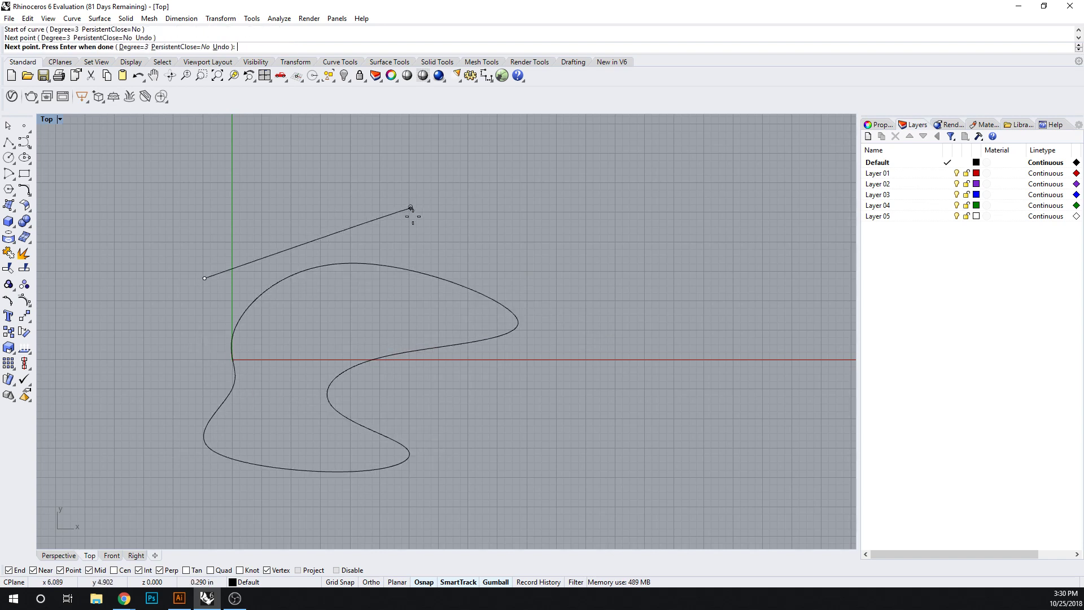
click(411, 206)
click(414, 296)
click(320, 372)
click(426, 425)
click(305, 425)
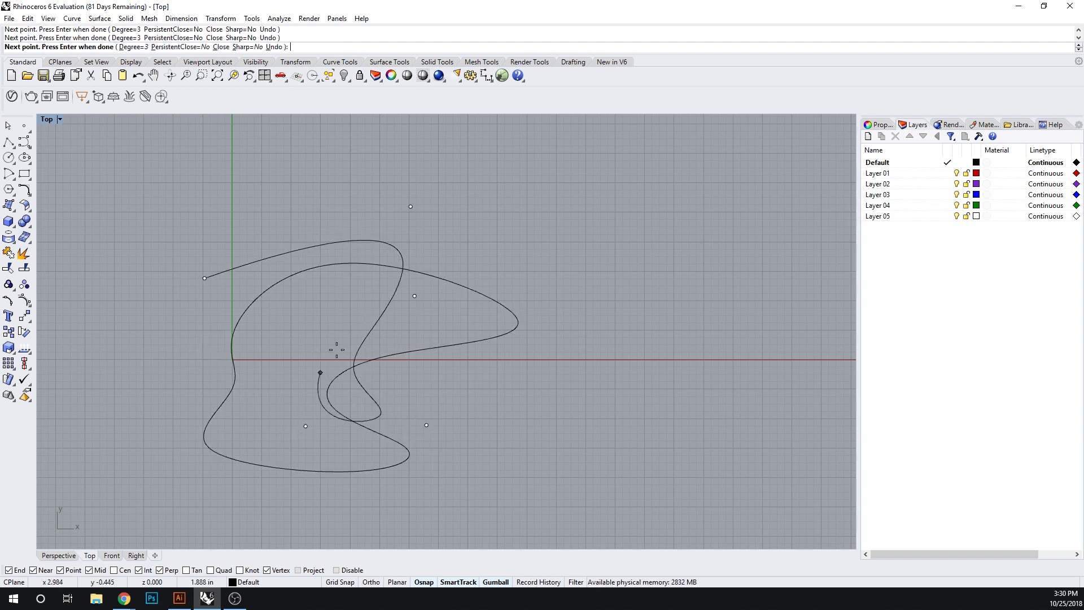
click(341, 334)
click(300, 272)
click(249, 438)
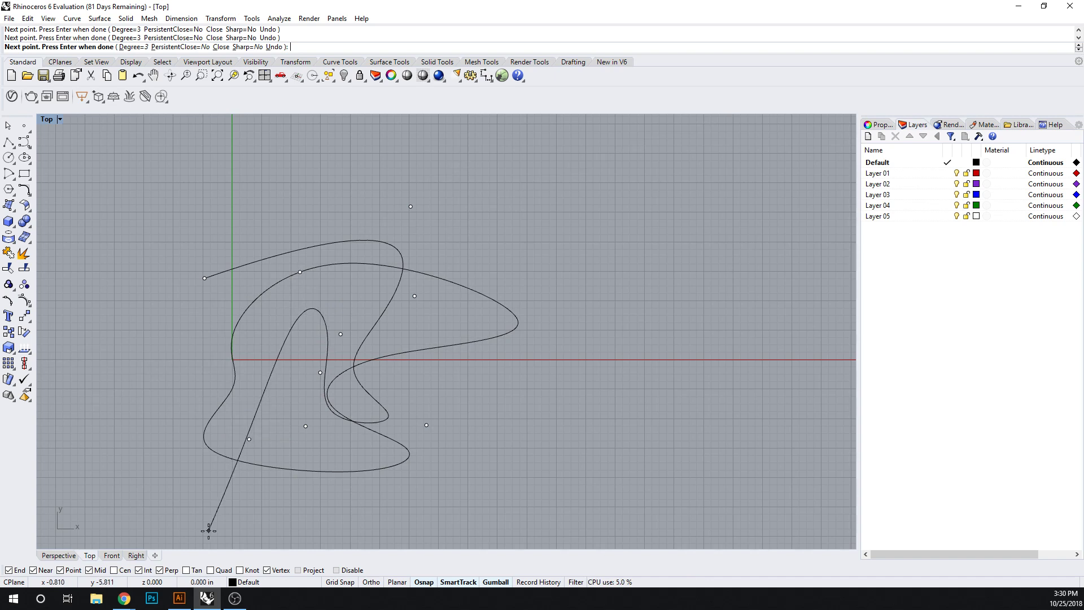
click(208, 530)
click(106, 402)
click(201, 279)
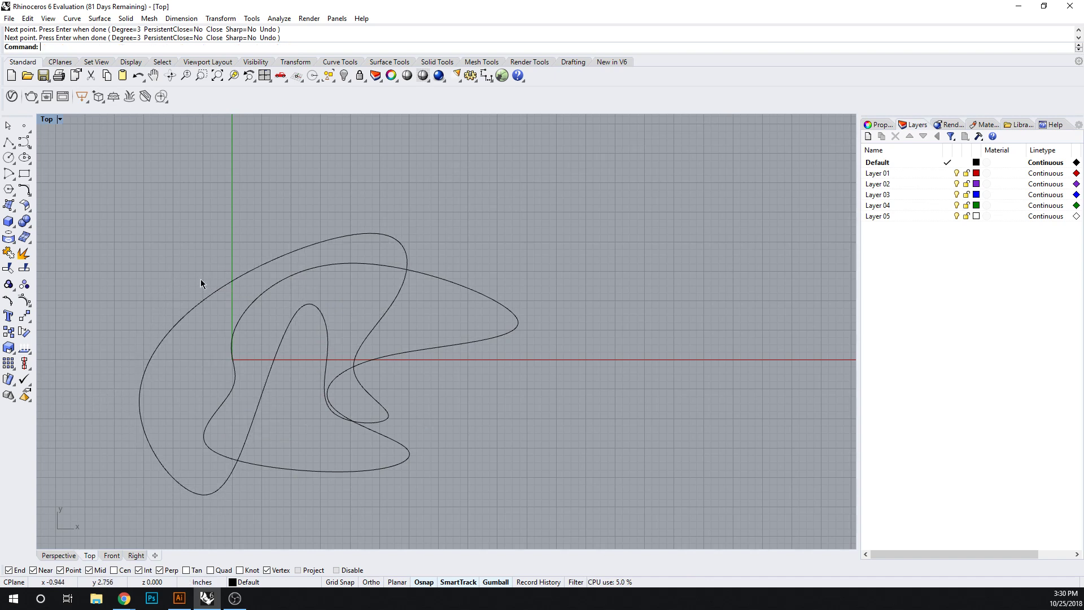
Step: Raise the second closed curve 10 inches vertically above the first one in the perspective view
click(56, 555)
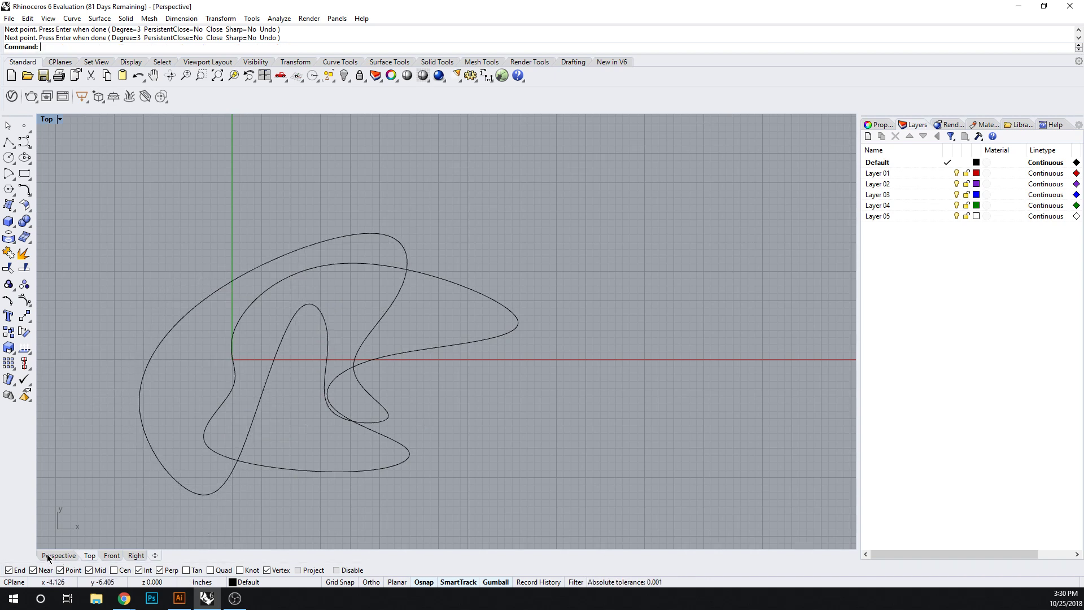
click(383, 239)
click(256, 298)
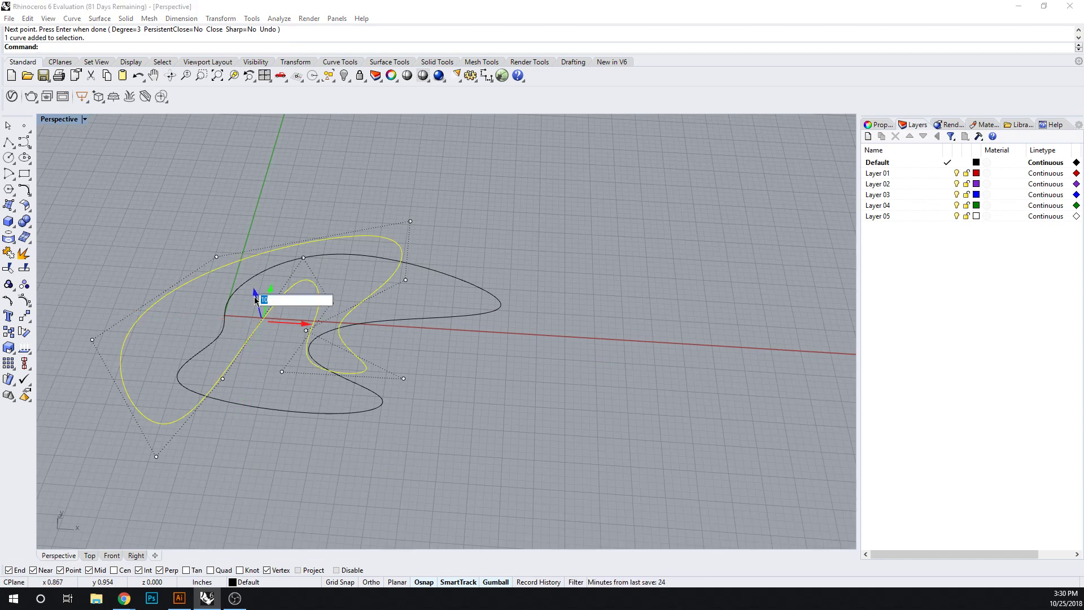
key(Return)
right_drag(263, 299, 495, 378)
key(Escape)
Step: Create four in-between curves with TweenCurves from the ground curve to the raised curve, using the Refit match method
text(TweenCurves)
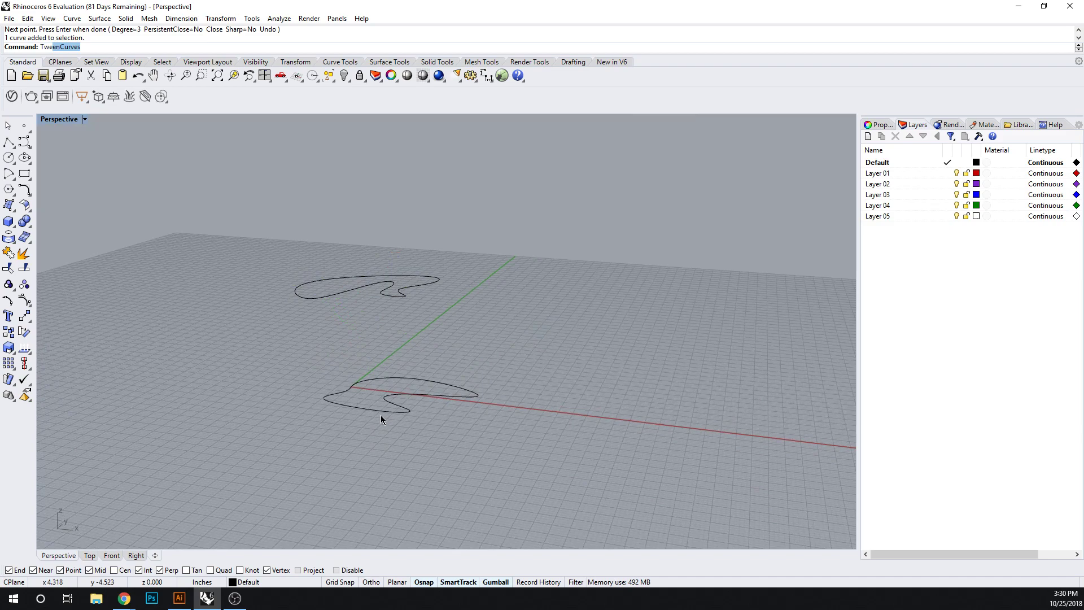
key(Return)
click(418, 377)
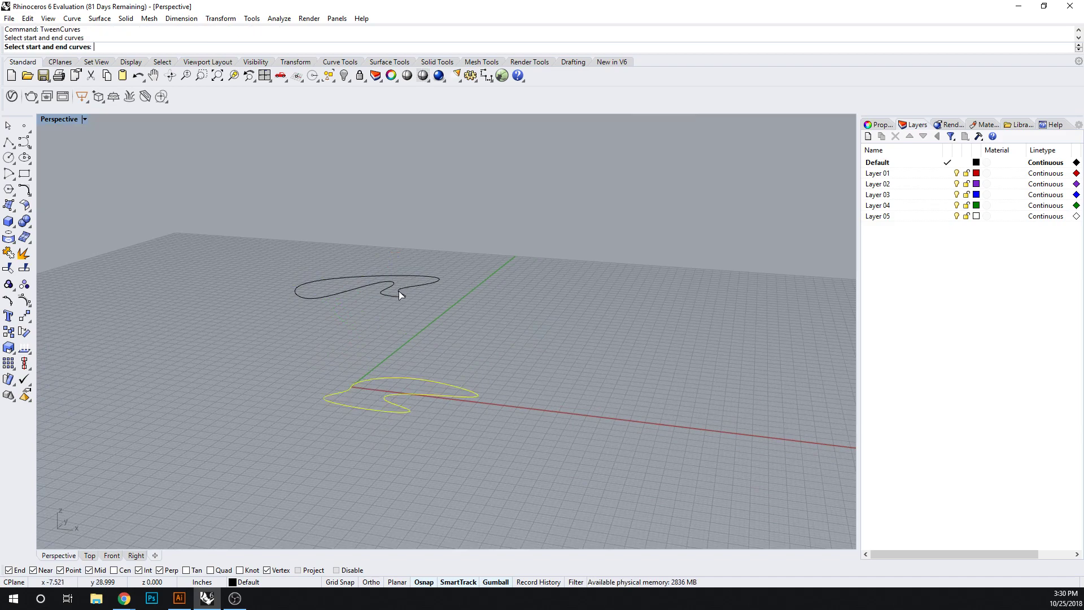
click(398, 291)
key(Return)
right_drag(348, 384, 421, 391)
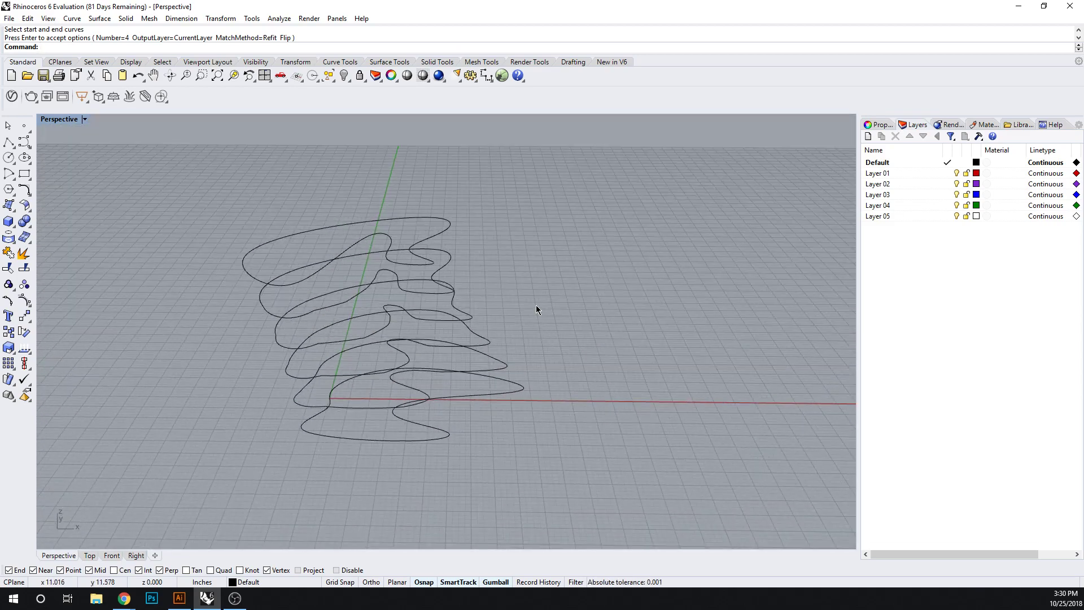
Step: Loft the six stacked closed curves with the Normal style, rebuilding the cross-sections with 20 control points
drag(506, 445, 383, 205)
text(loft)
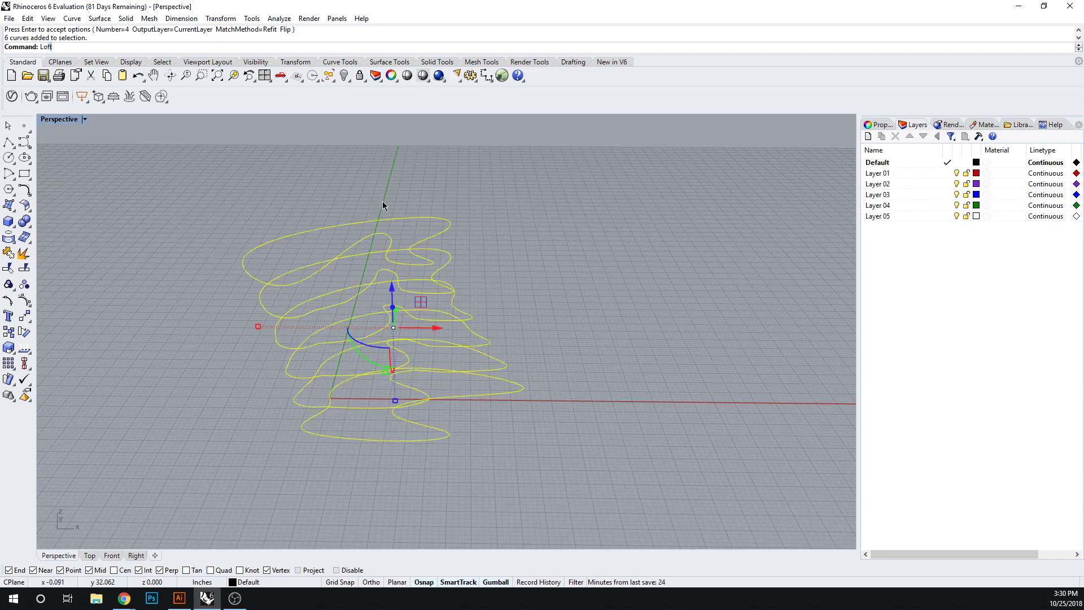
key(Return)
key(Return)
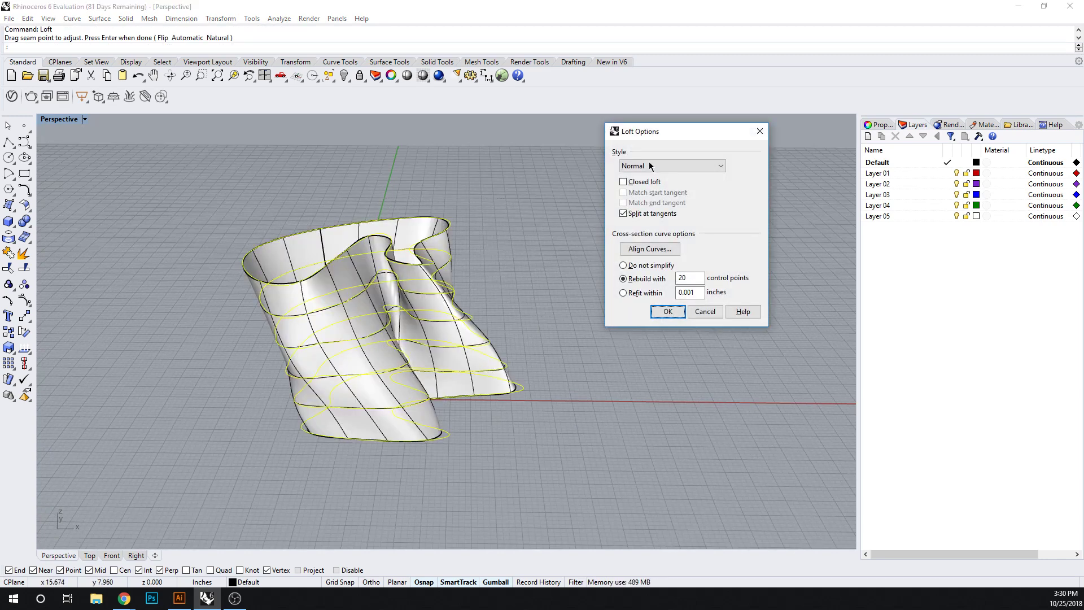
click(674, 311)
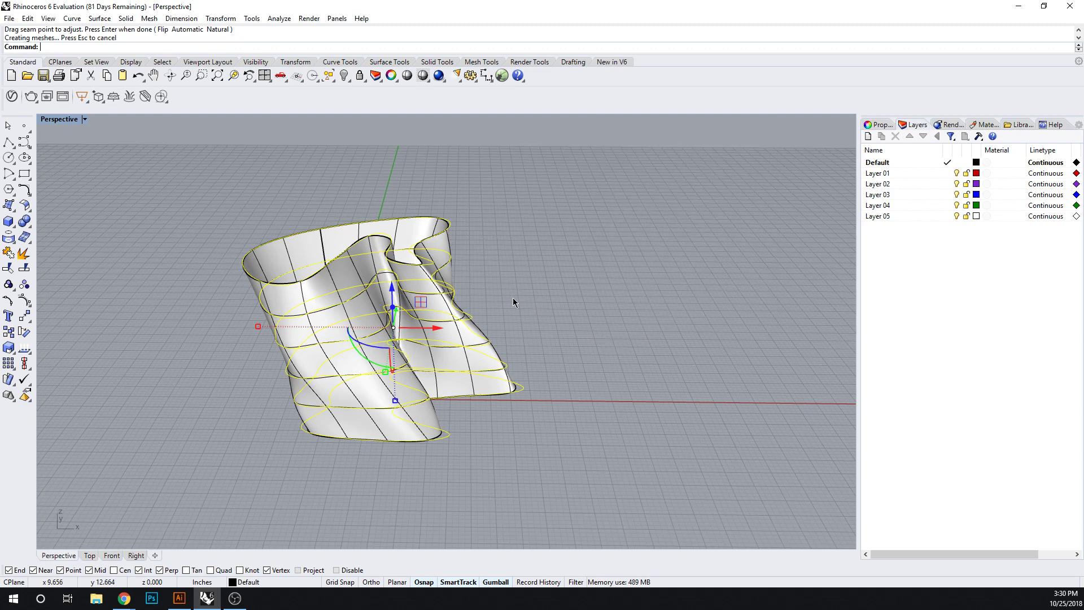
right_drag(513, 297, 546, 302)
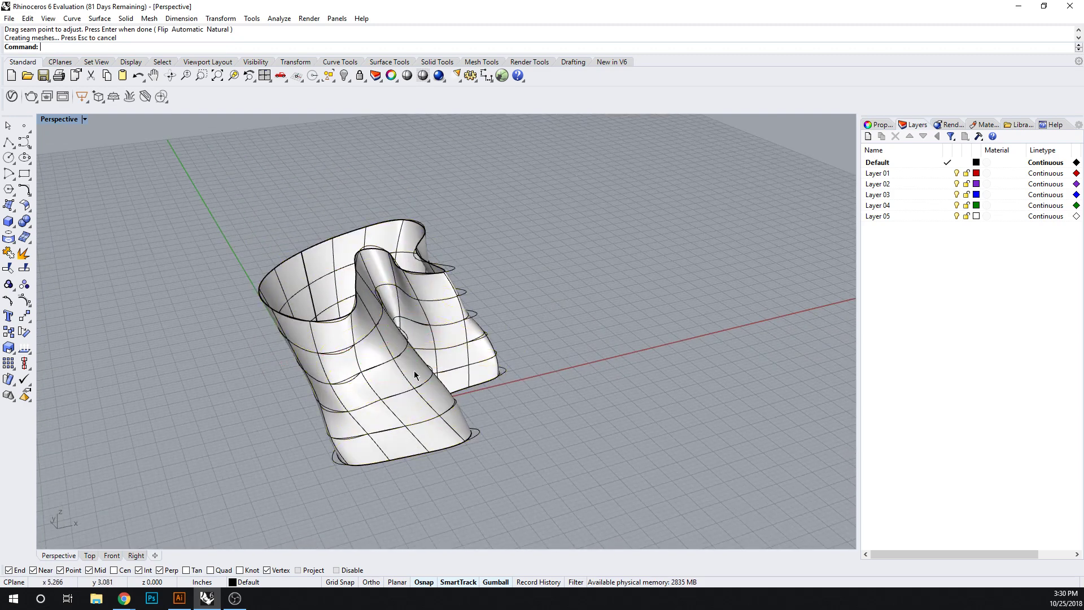
click(430, 367)
text(So)
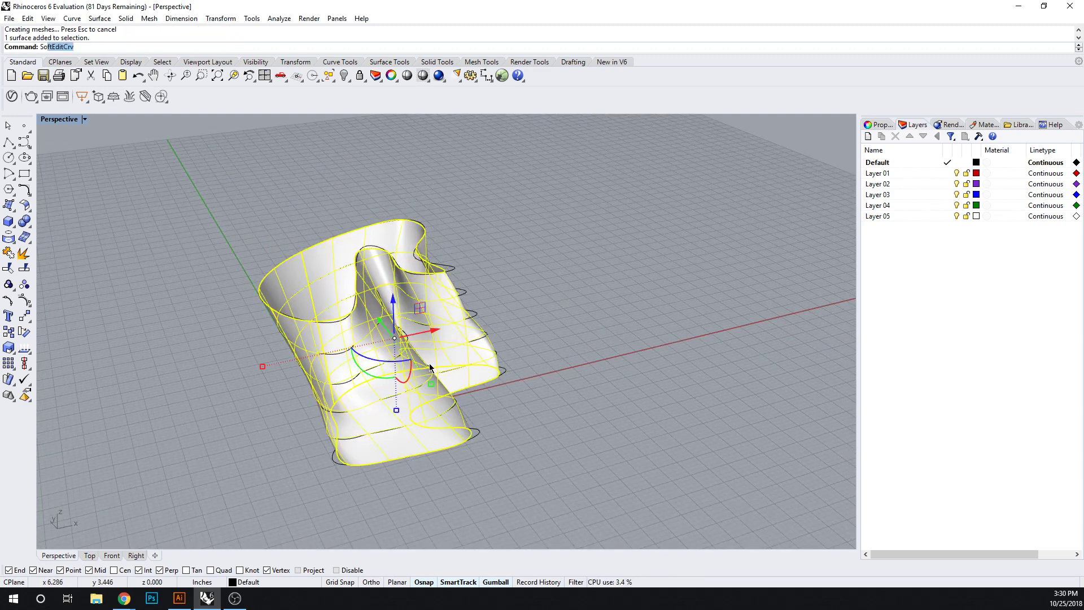
text(lidPtOn)
key(Return)
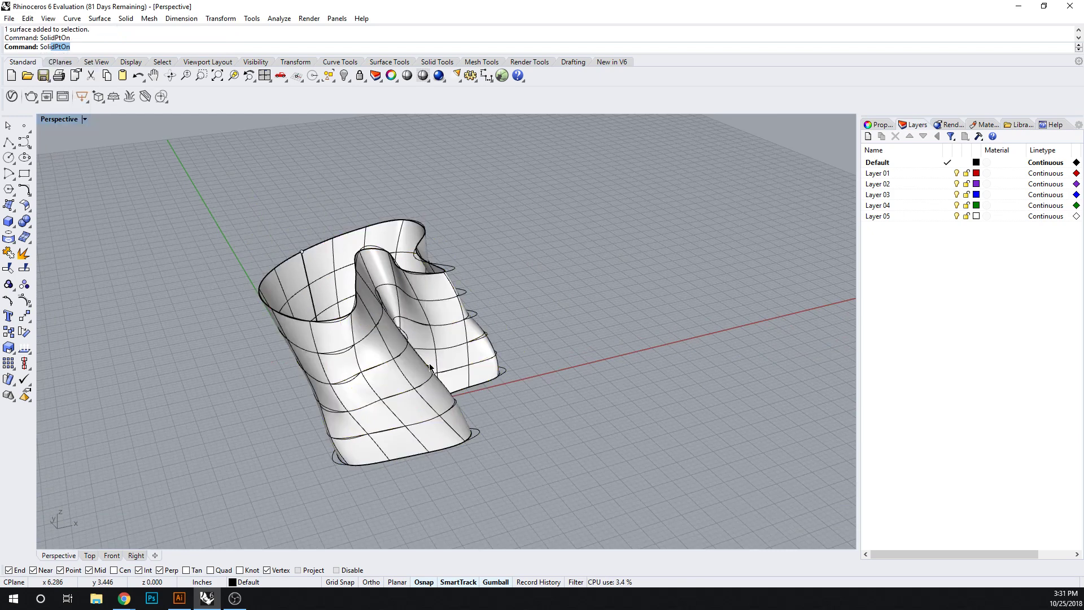
right_drag(399, 393, 429, 368)
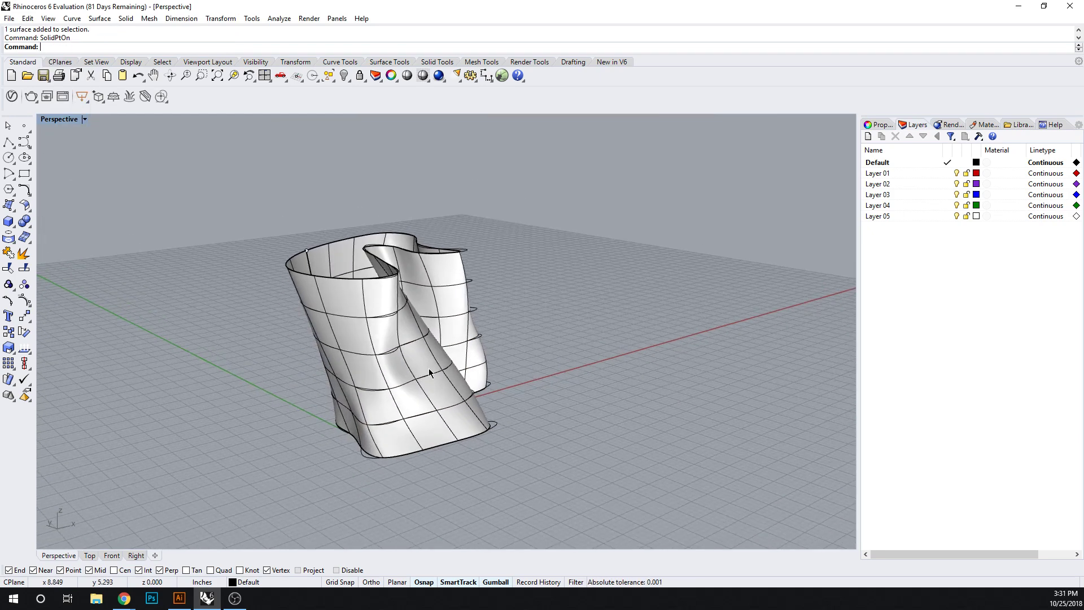
click(434, 365)
key(Escape)
Step: Turn on the control points of the lofted surface with PointsOn
click(382, 377)
text(PointsOn)
key(Return)
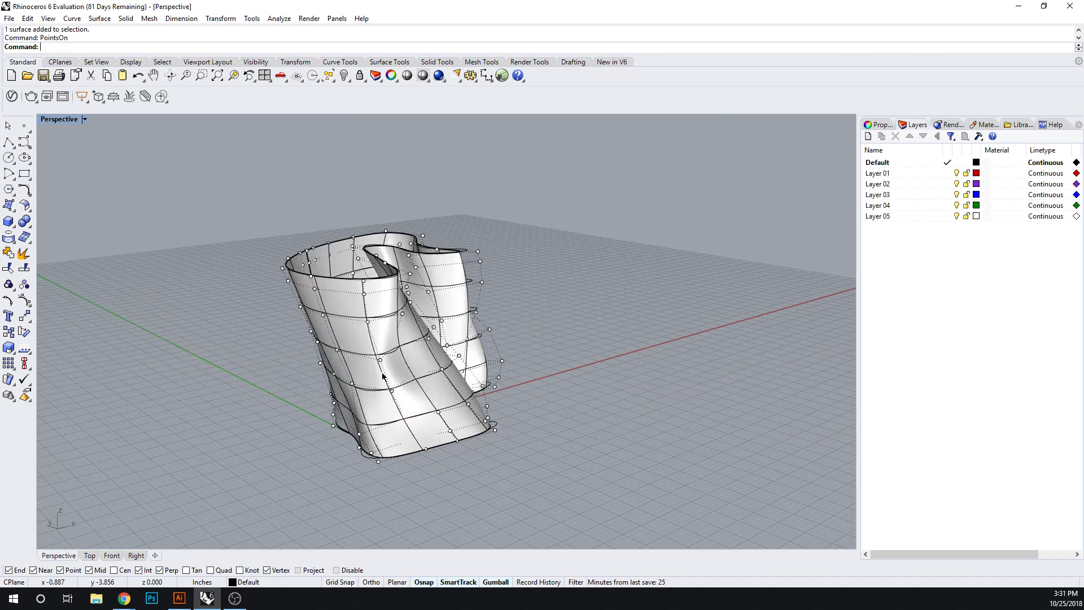
Step: Rotate a group of control points at the loft's inner fold, with the crossing curves, twice about the vertical axis and turn the points off
right_drag(605, 226, 419, 388)
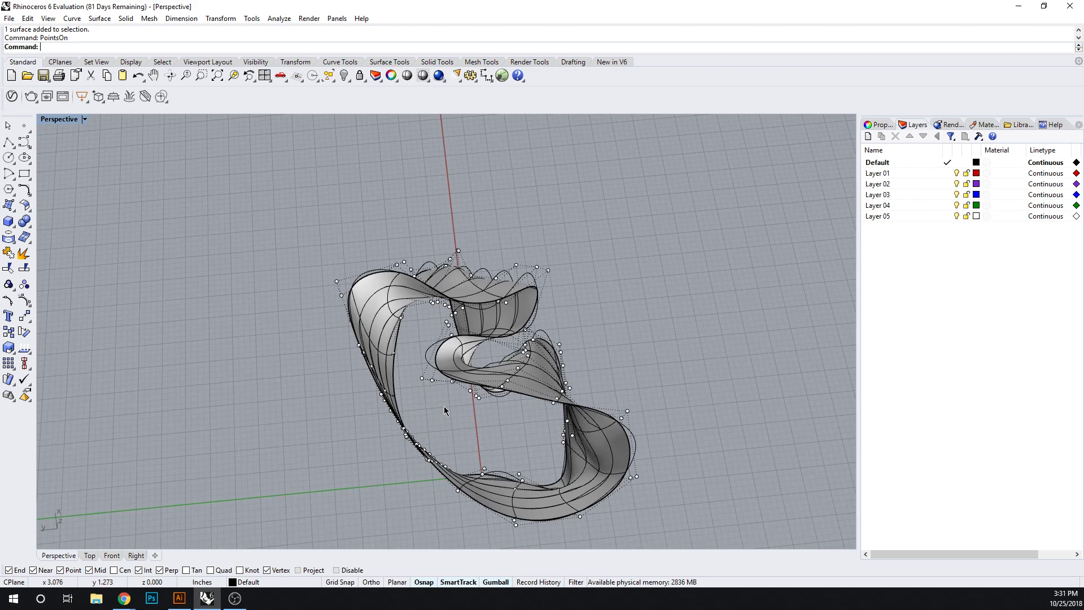
drag(464, 414, 416, 314)
right_drag(481, 404, 418, 436)
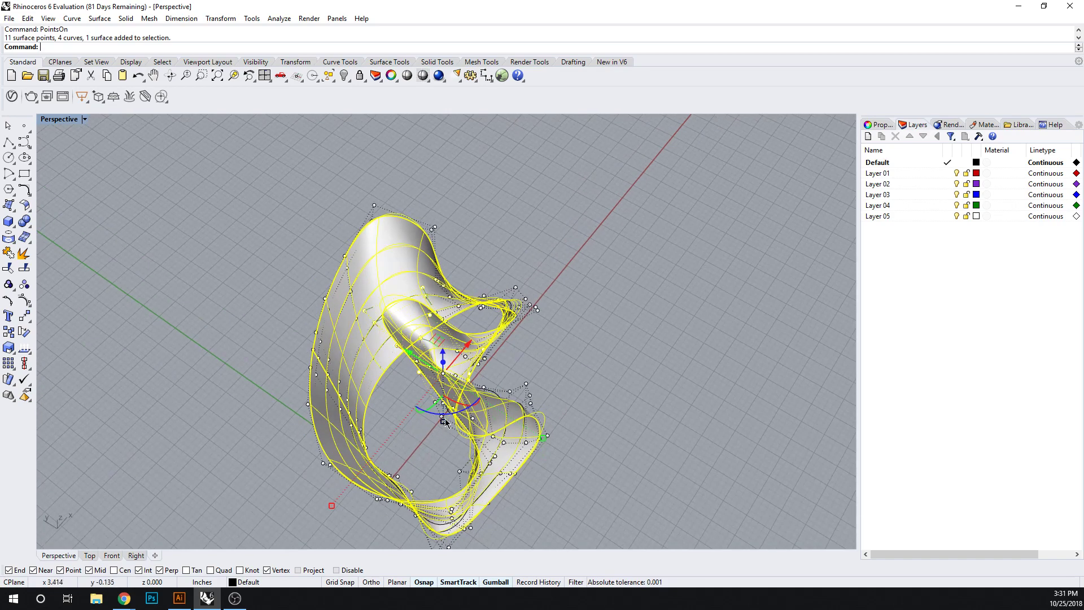
drag(432, 414, 386, 402)
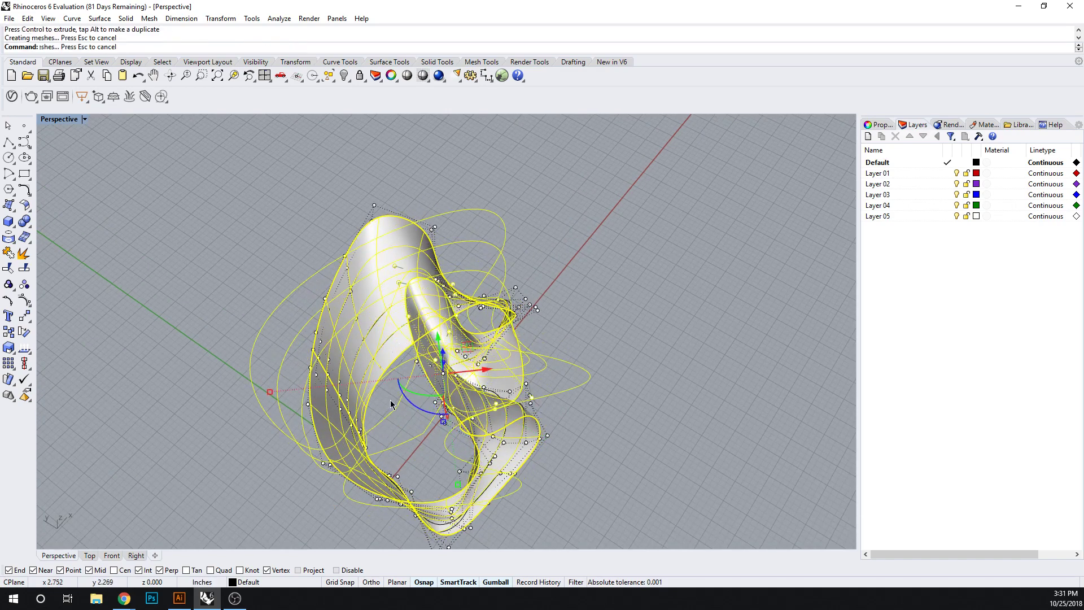
right_drag(390, 403, 455, 422)
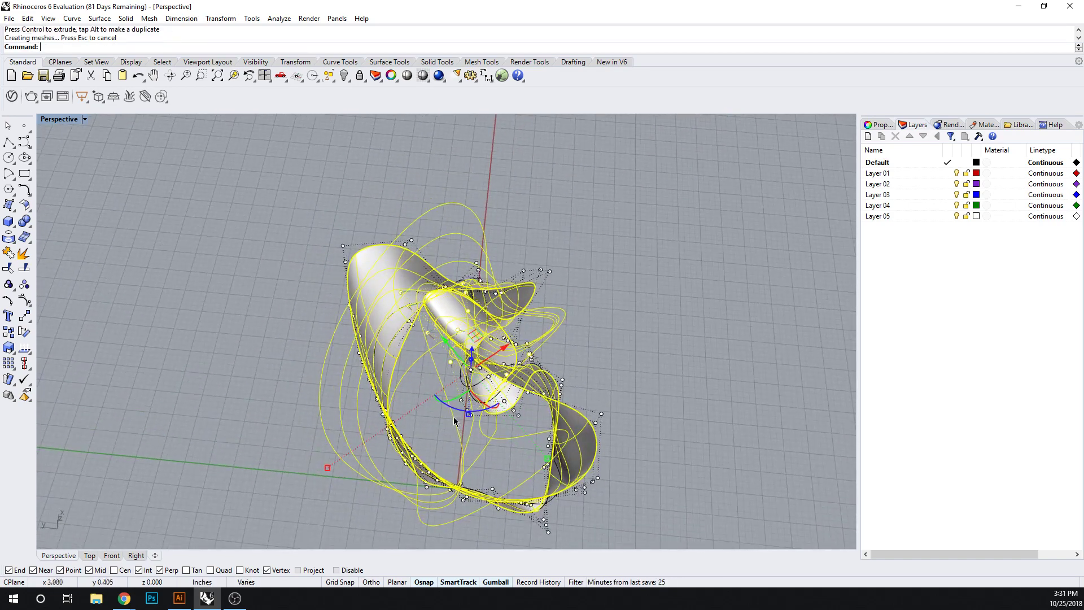
drag(451, 407, 383, 320)
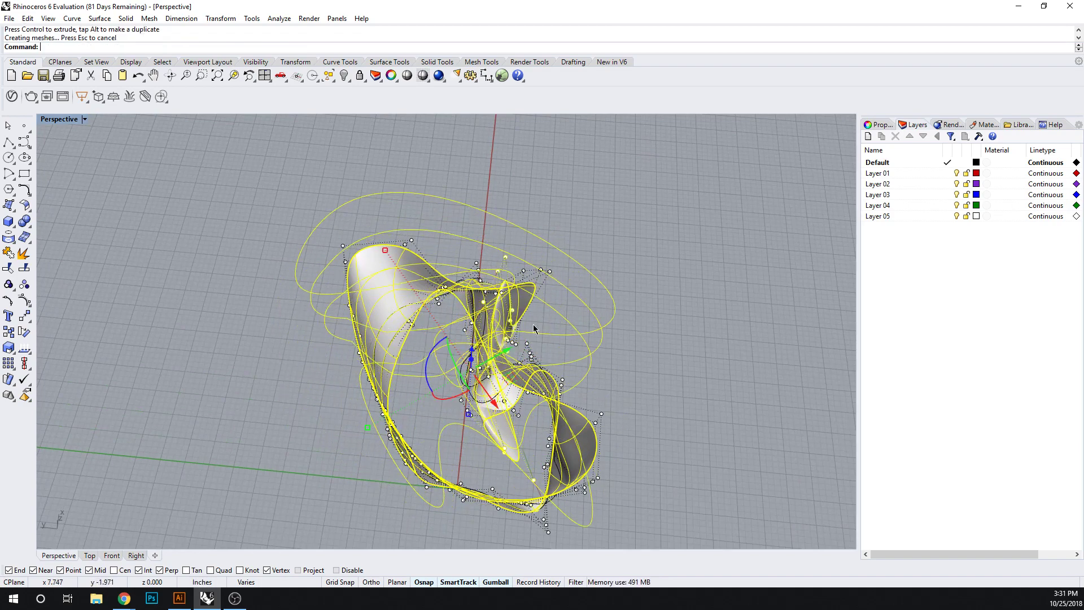
click(665, 390)
right_drag(653, 386, 543, 367)
key(Escape)
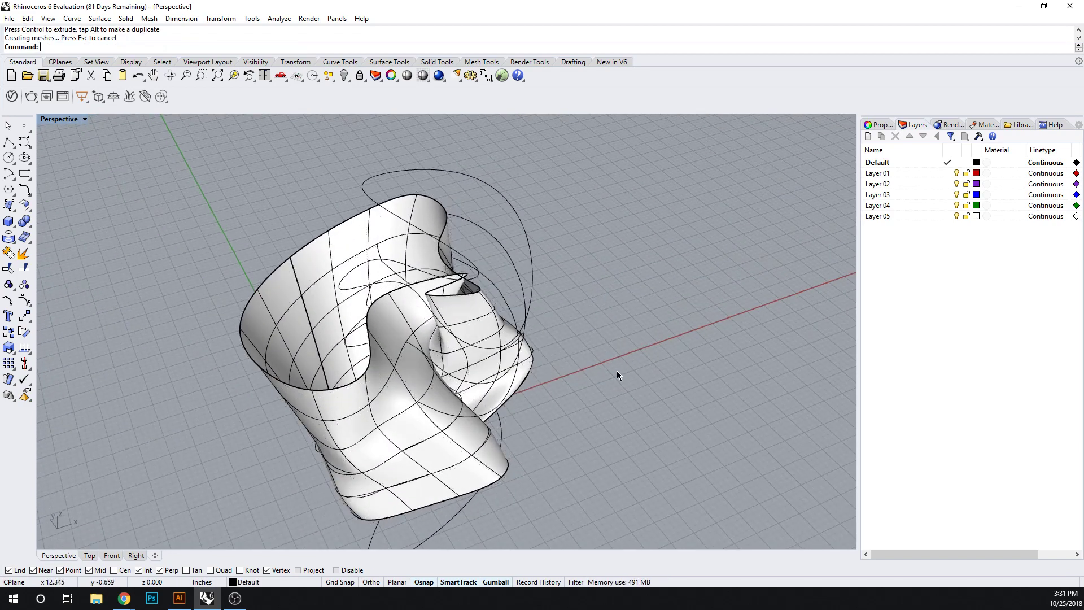
Step: Move the deformed loft surface about 16 inches along the red axis, clear of its source curves
scroll(616, 373, down, 6)
right_drag(615, 382, 539, 319)
drag(432, 344, 690, 375)
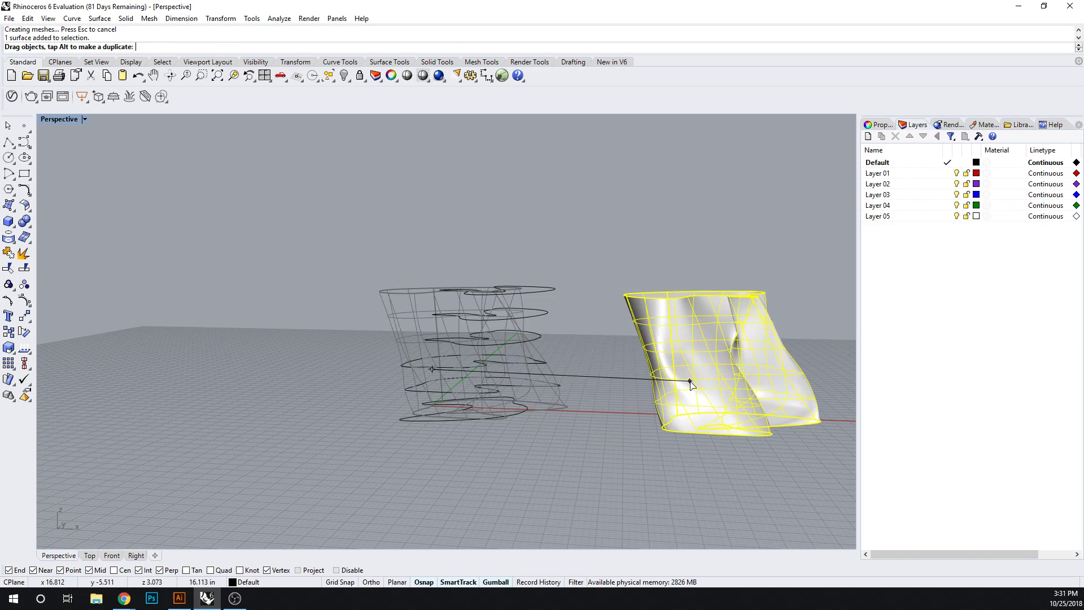
click(608, 435)
right_drag(609, 435, 602, 373)
scroll(591, 288, up, 3)
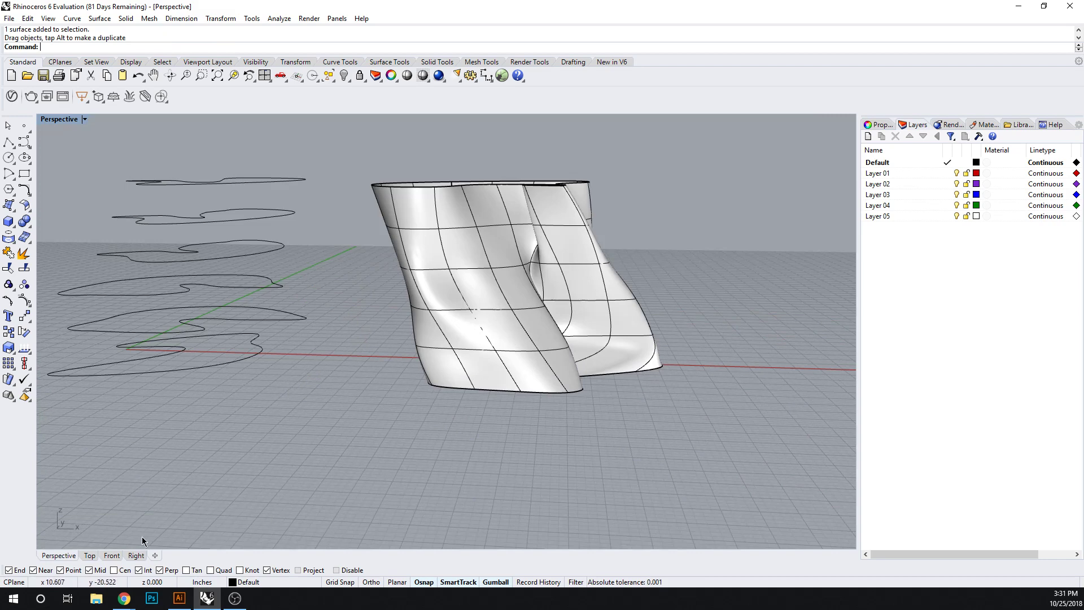
Step: Contour the loft surface along a vertical direction in the Front view with a spacing of 1/16 inch
click(112, 555)
click(514, 405)
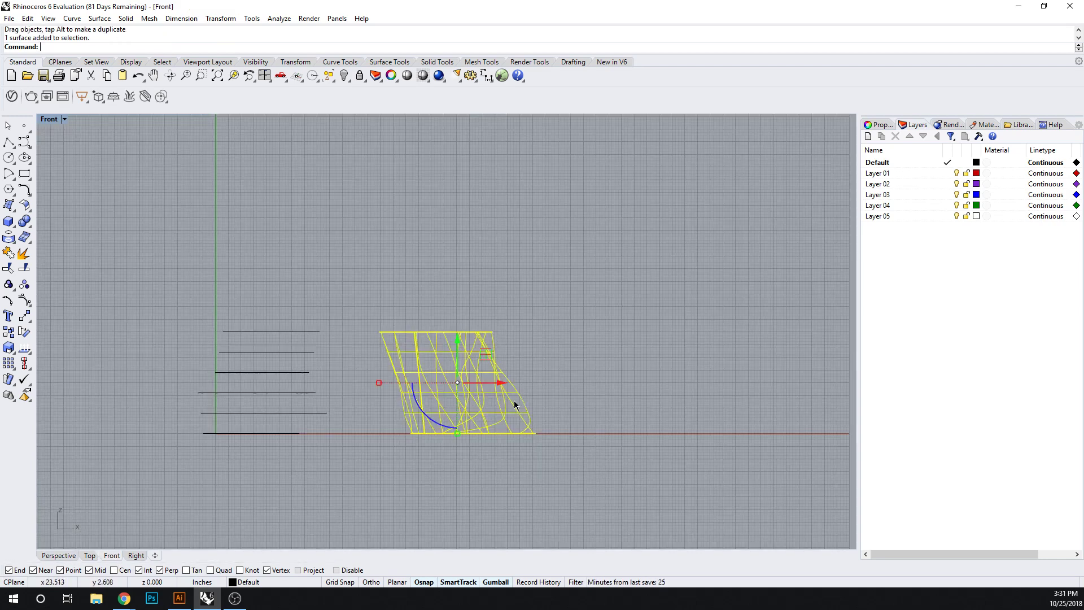
text(contour)
key(Return)
click(608, 435)
click(619, 374)
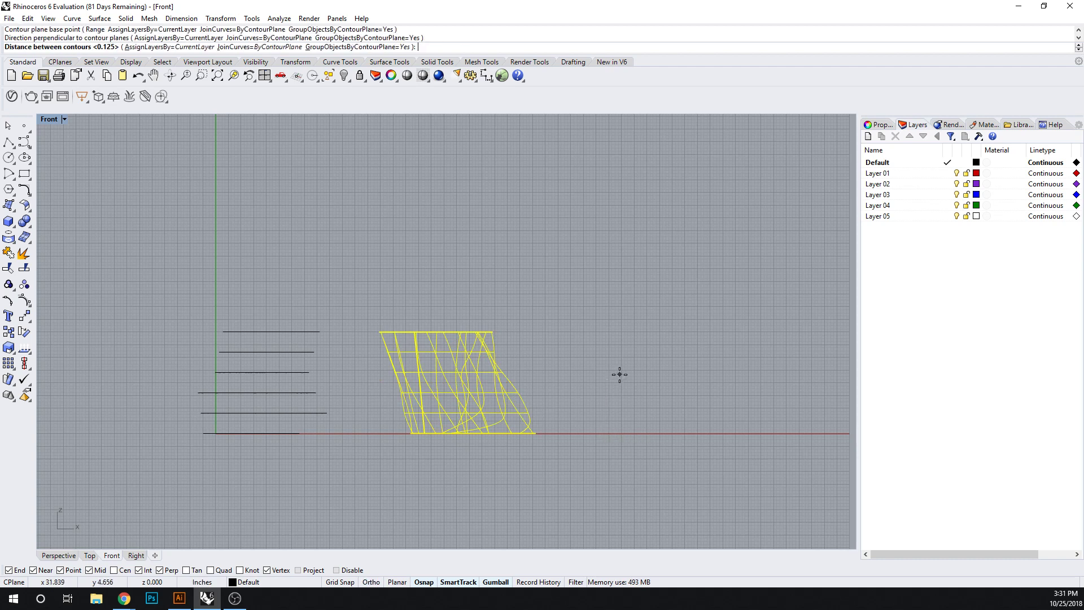
text(1/16)
key(Return)
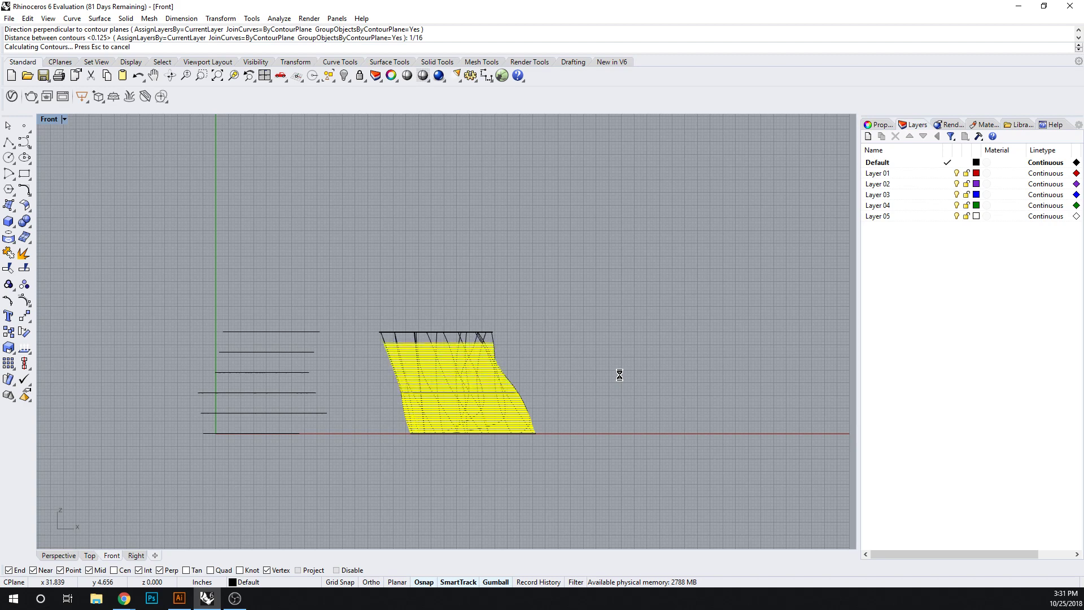
Step: Isolate the new contour curves in the Perspective view, hiding the loft surface and its source curves
click(59, 556)
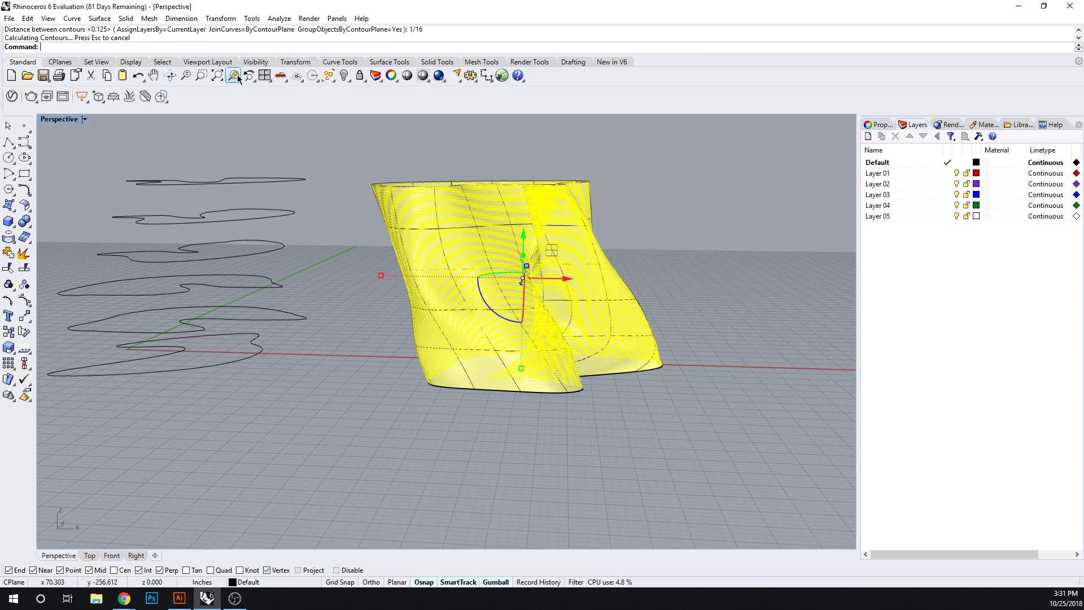
click(252, 63)
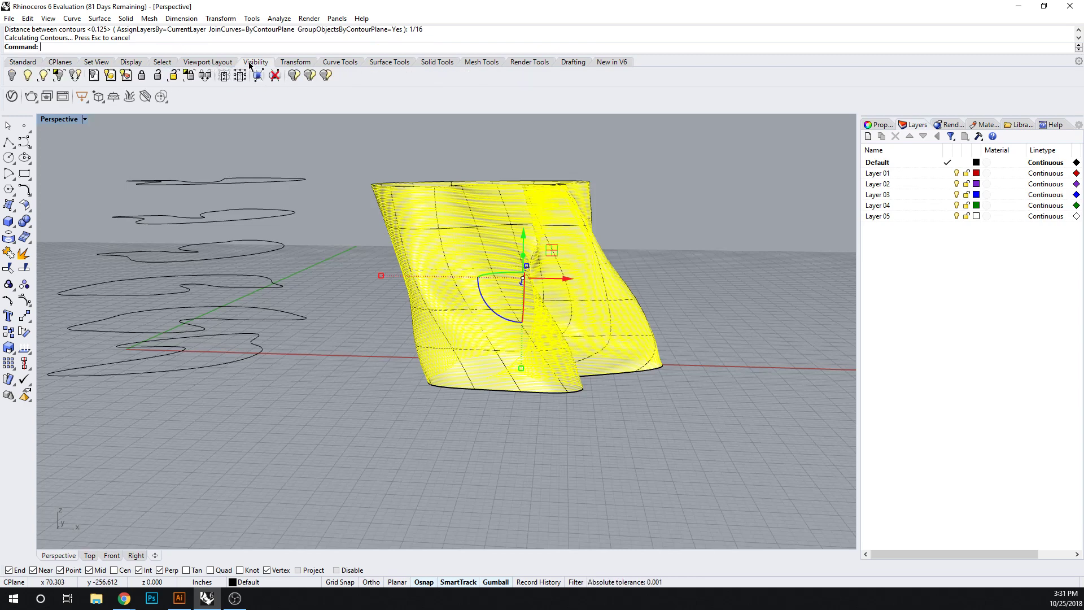
click(63, 78)
right_drag(279, 239, 294, 271)
shift+right_drag(720, 282, 672, 268)
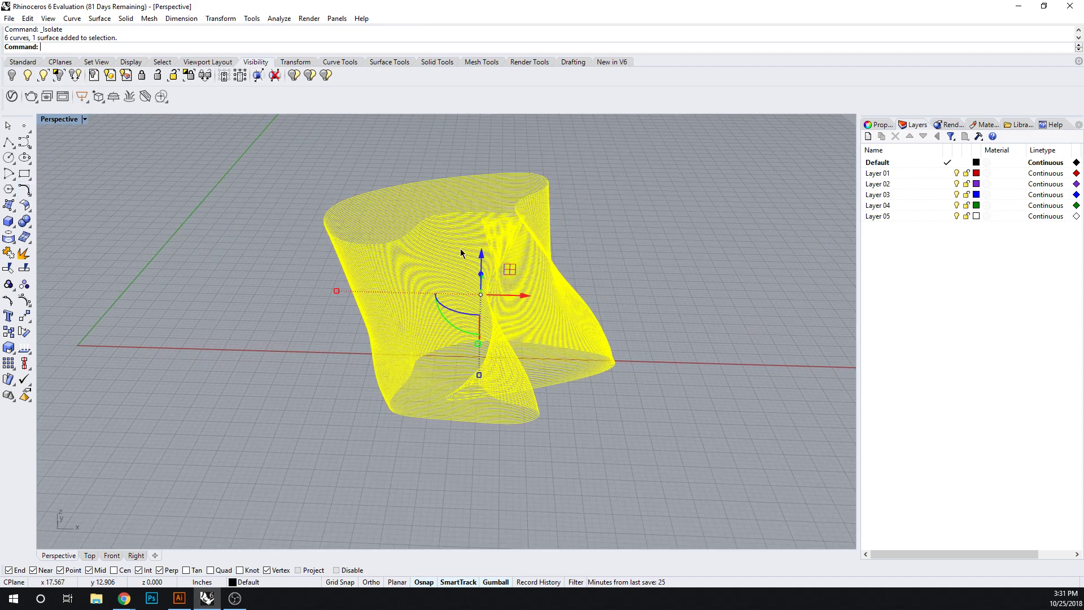
Step: Try to create planar surfaces from the contour curves with PlanarSrf, declining curve boolean processing
click(9, 205)
click(42, 212)
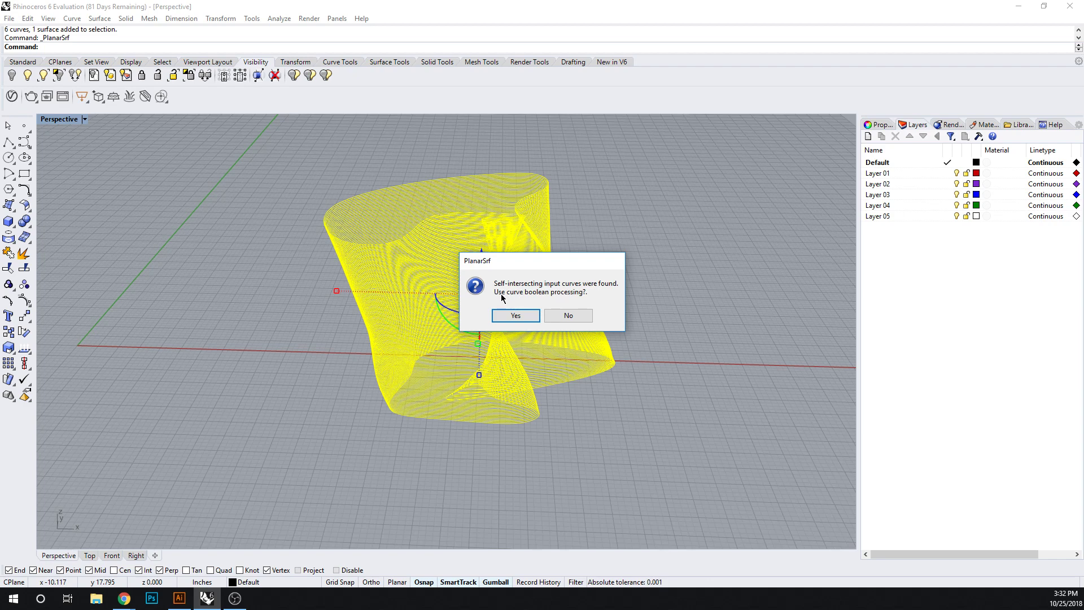
click(568, 316)
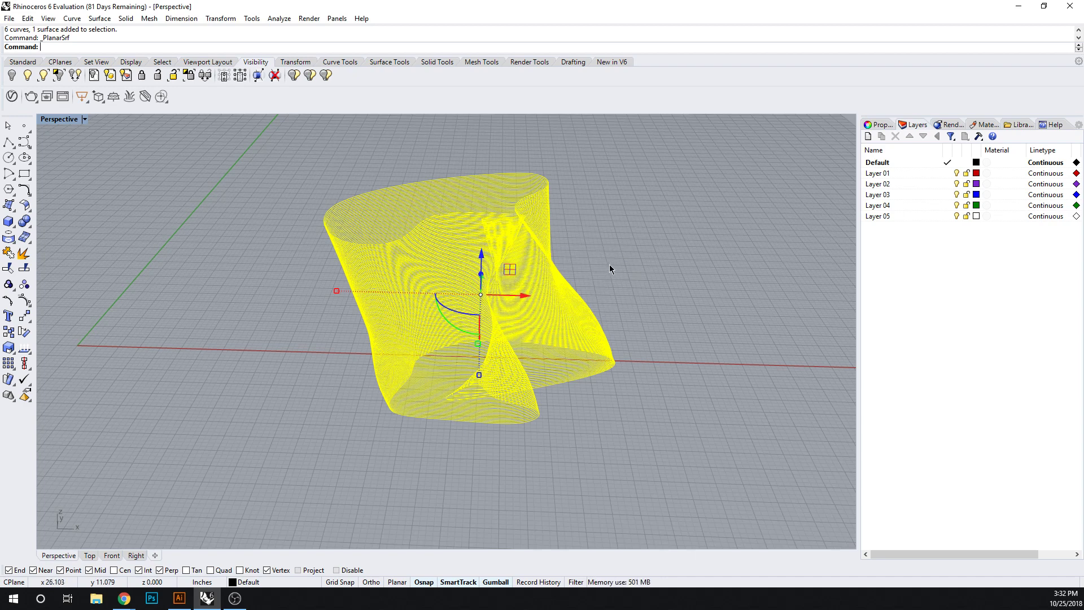
Step: Check all contour curves for self-intersections with the testCrvSelfIntersection command and clear the selection
click(61, 34)
text(testCrvSelfIntersection)
key(Return)
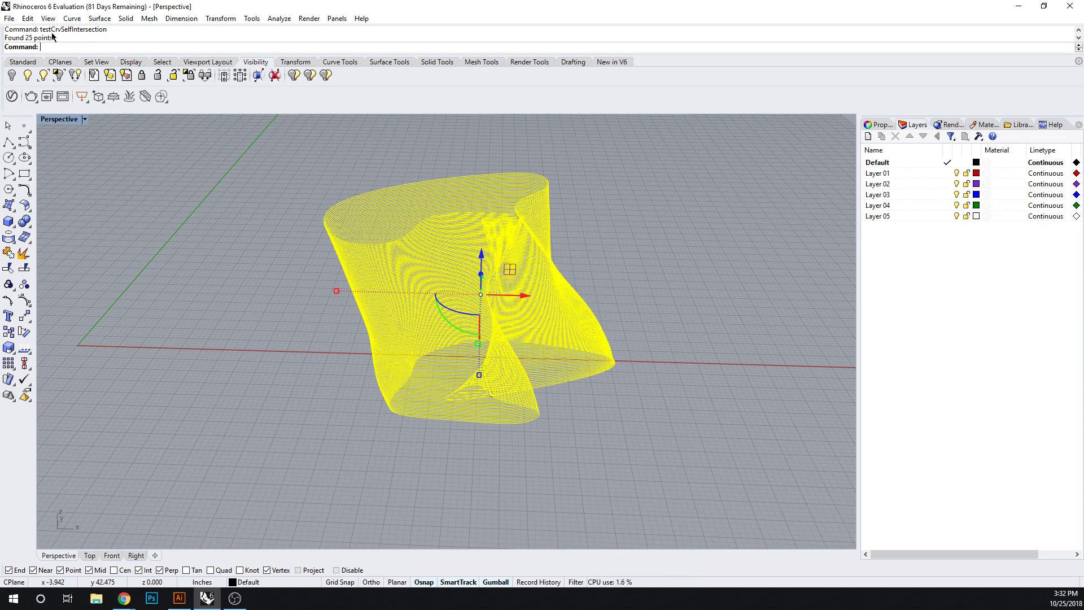
drag(108, 34, 41, 32)
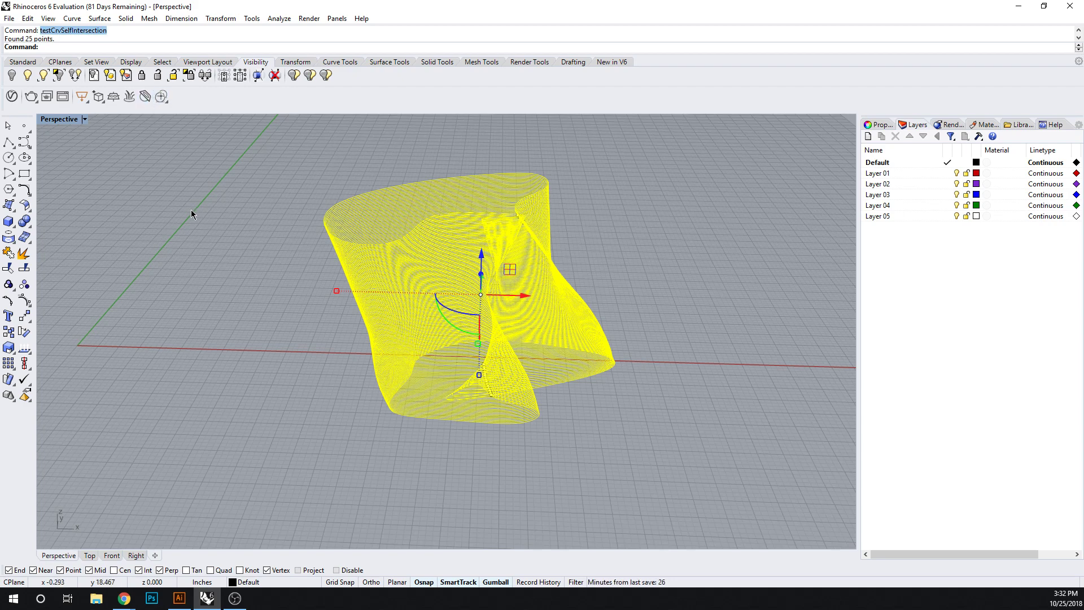
click(628, 251)
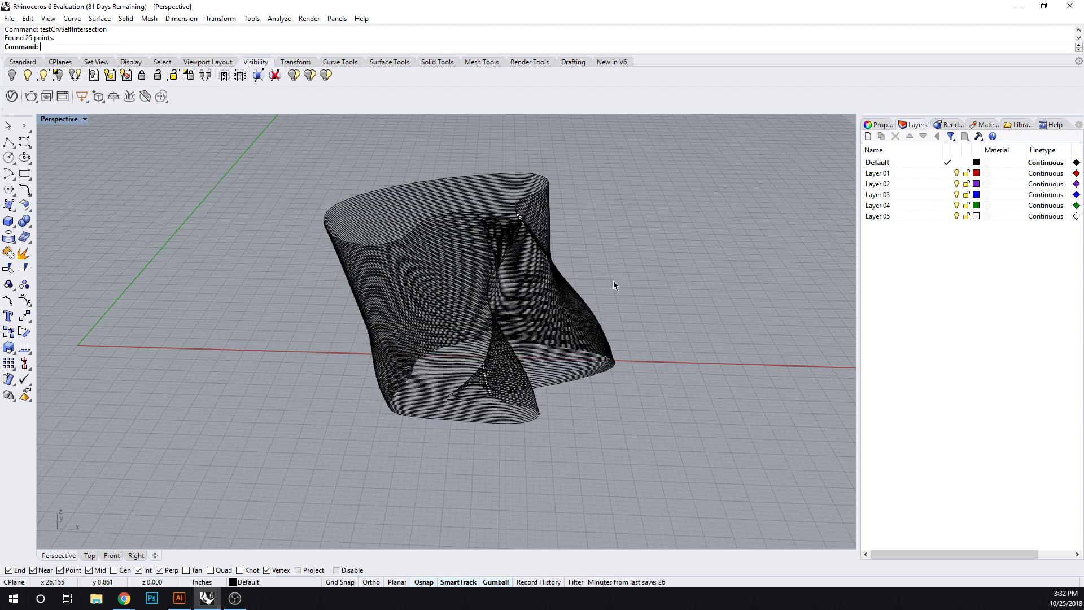
Step: Select the bottom and top bands of contour curves together with their marked self-intersection points in the Right view
right_drag(568, 389, 455, 371)
scroll(455, 371, up, 8)
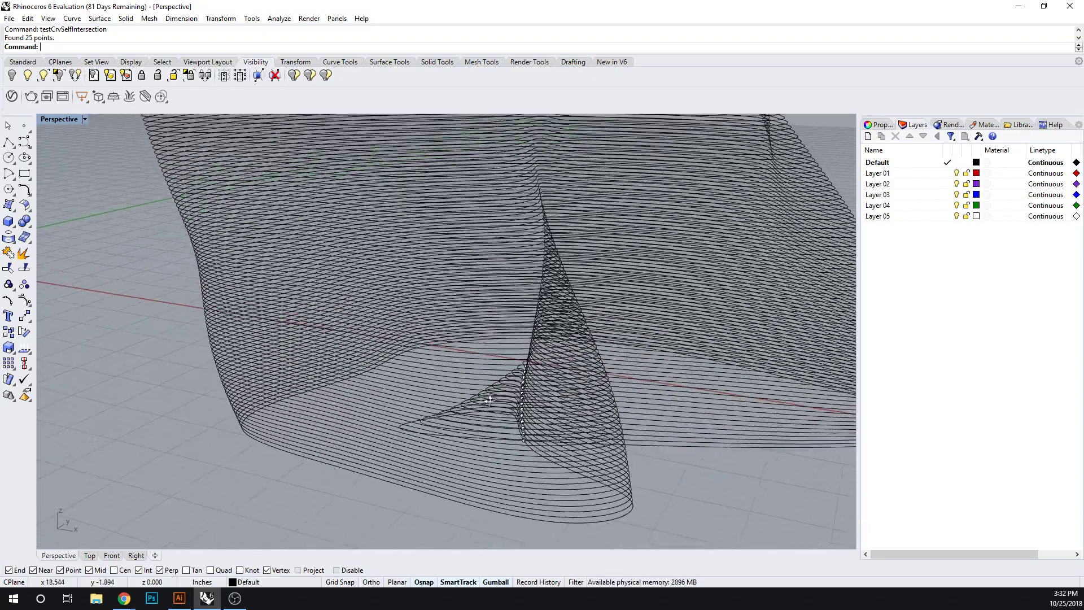
scroll(512, 409, down, 9)
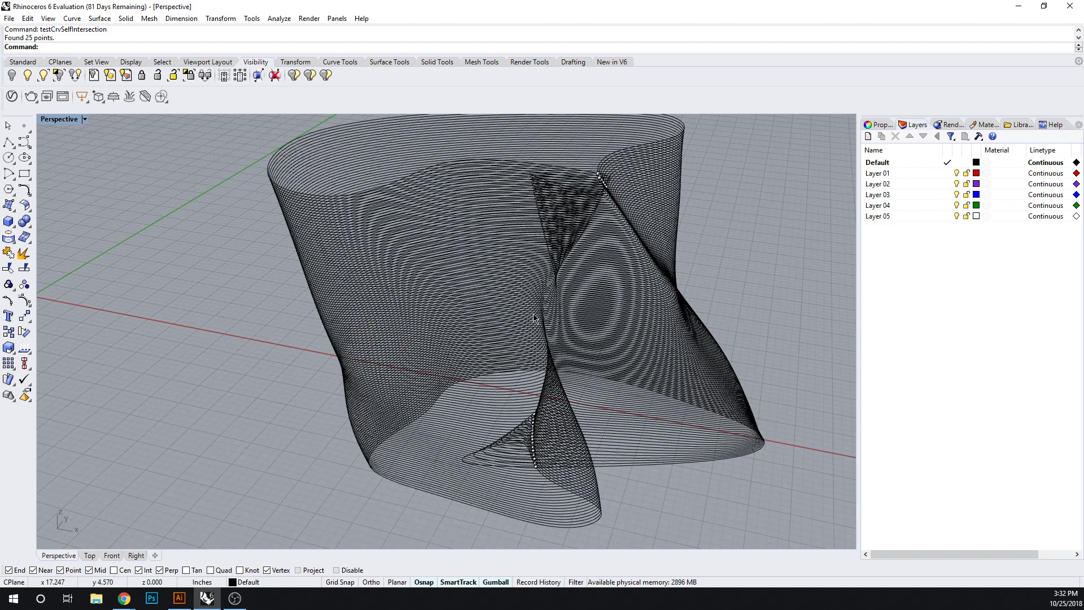
right_drag(551, 291, 566, 307)
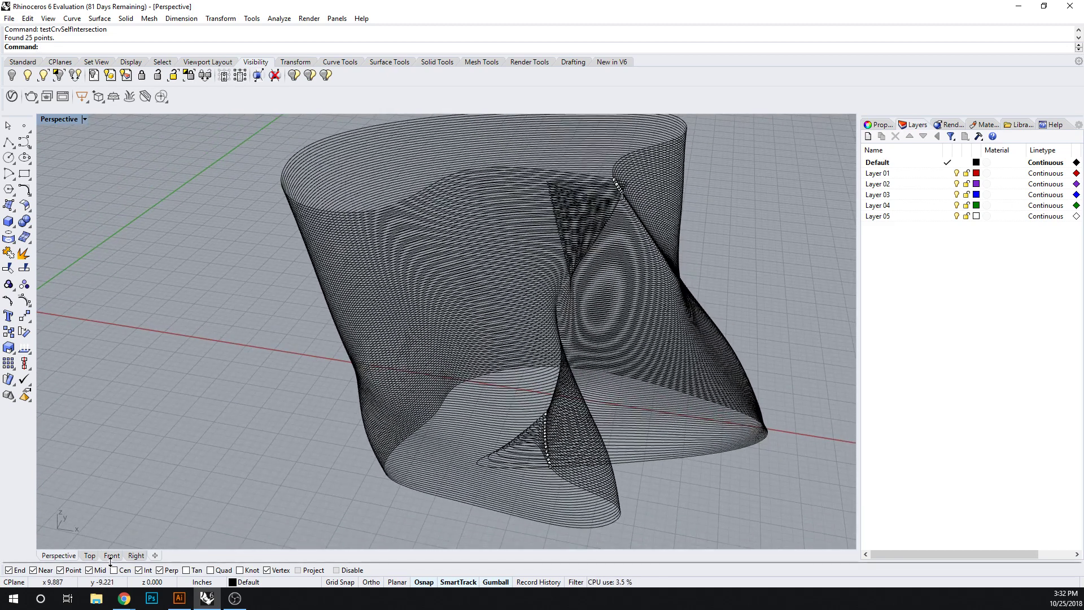
click(136, 555)
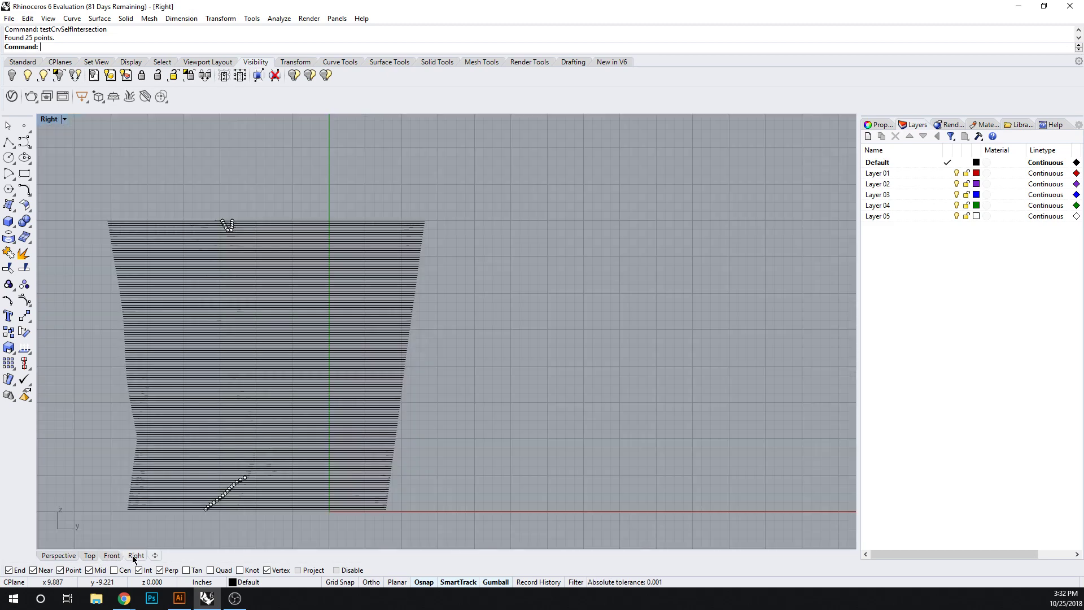
right_drag(271, 507, 314, 462)
scroll(295, 441, up, 6)
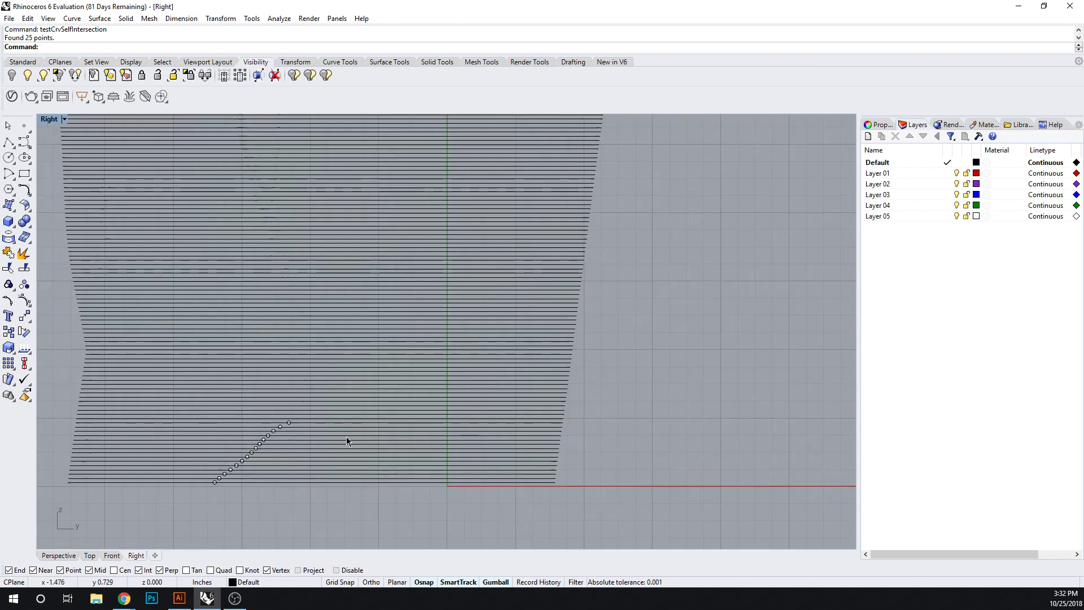
scroll(347, 439, down, 2)
drag(547, 422, 99, 506)
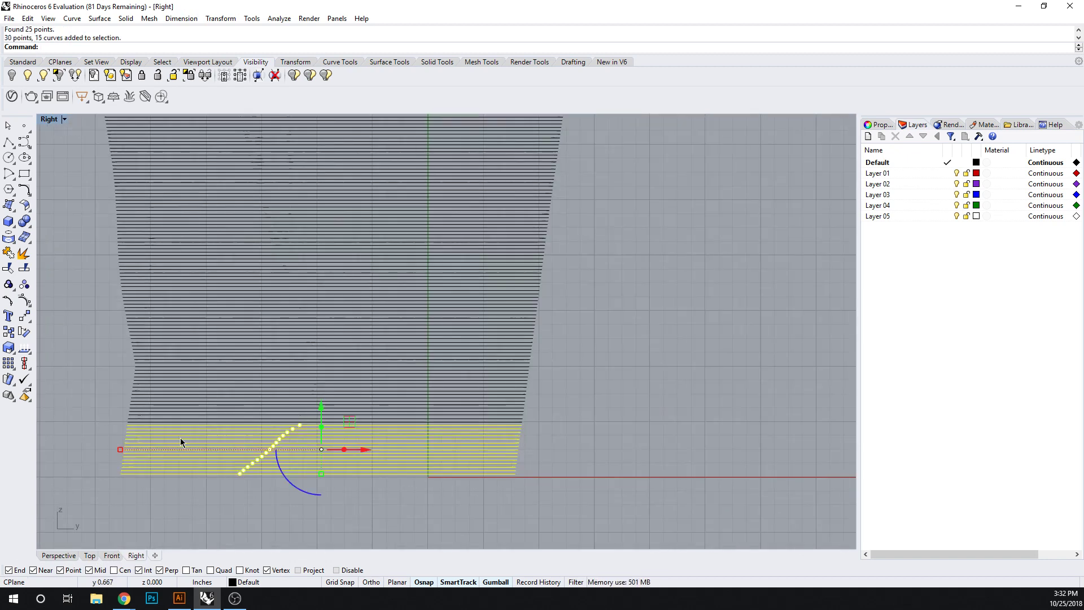
scroll(182, 440, down, 3)
scroll(296, 198, up, 2)
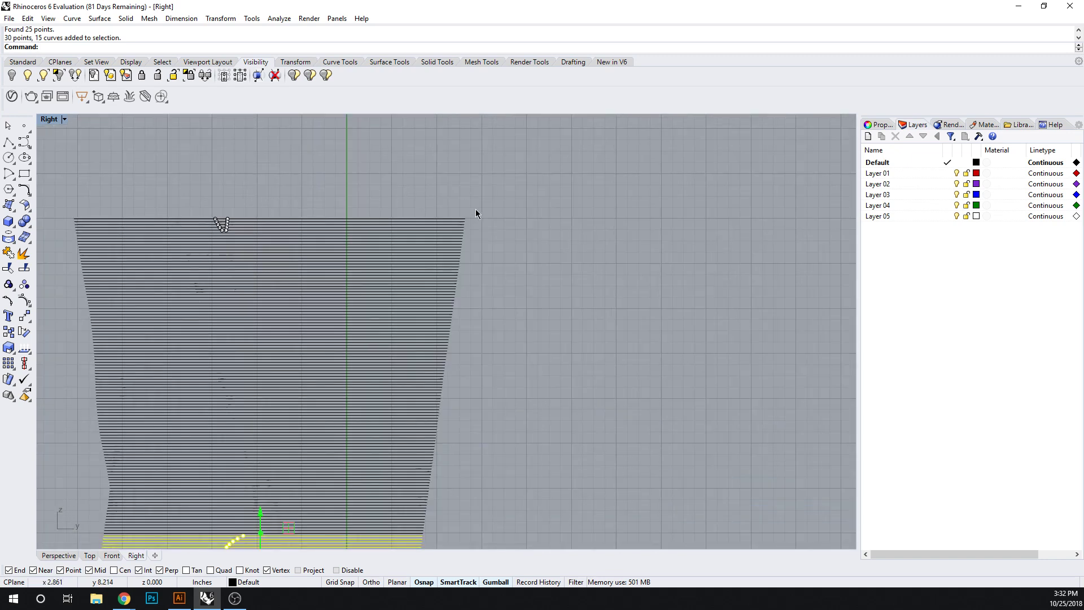
drag(491, 190, 113, 234)
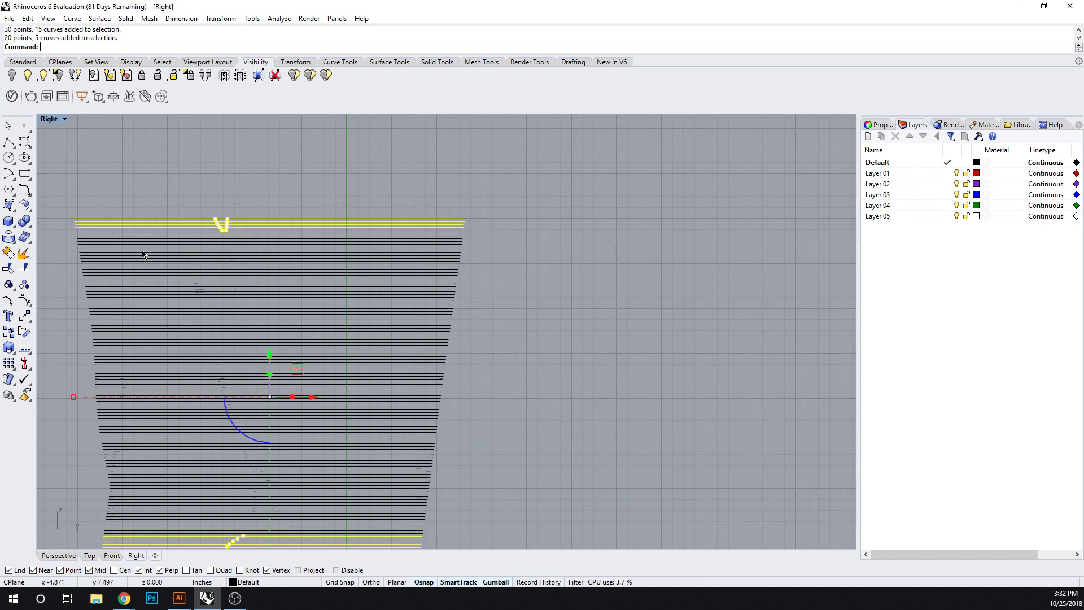
Step: Try to move the selected contours and points 20 inches along the Y axis, and undo the move
click(320, 398)
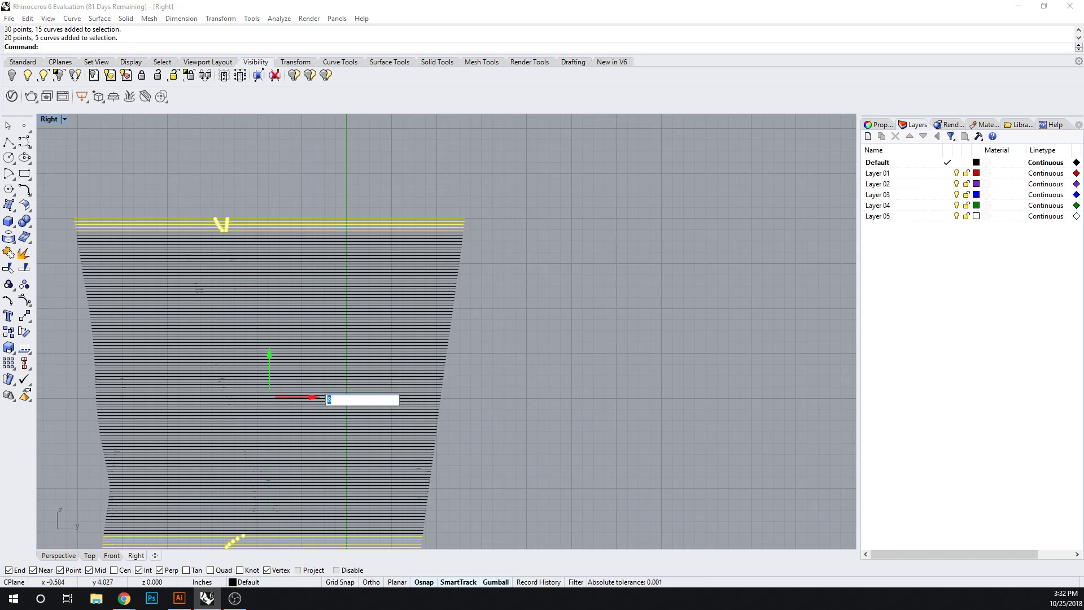
text(20)
key(Return)
scroll(350, 377, down, 5)
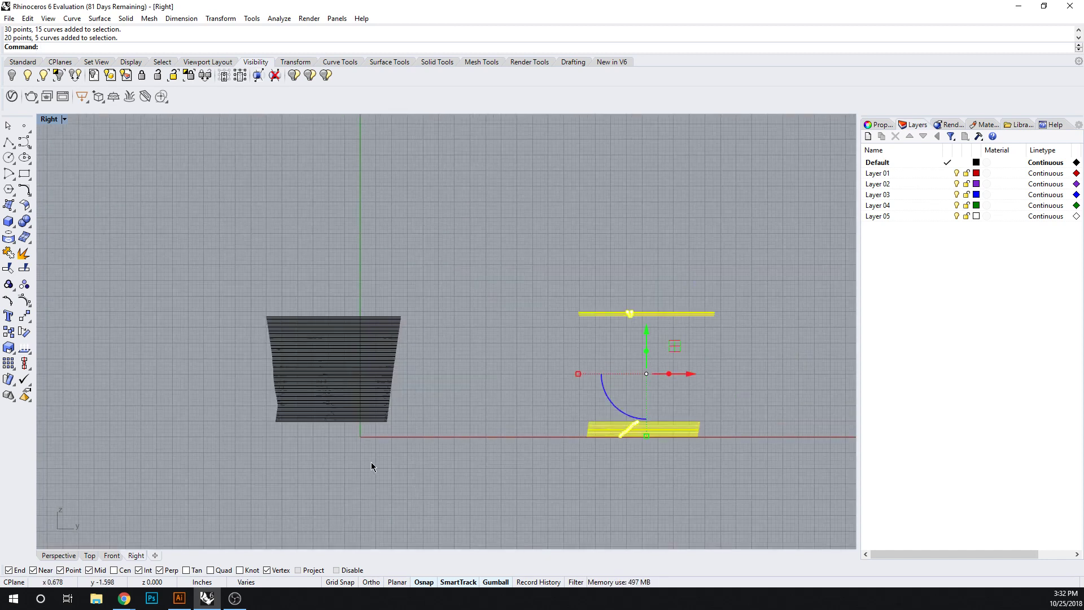
key(ctrl+z)
Step: Move the selected contours and intersection points 10 inches along the Y axis, away from the remaining stack
click(377, 374)
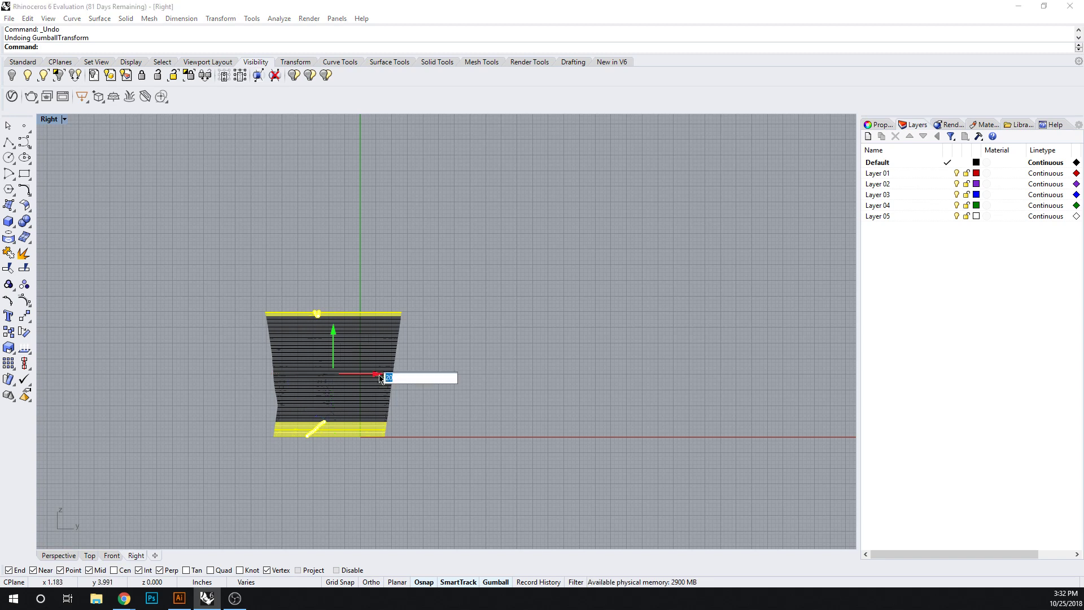
text(10)
key(Return)
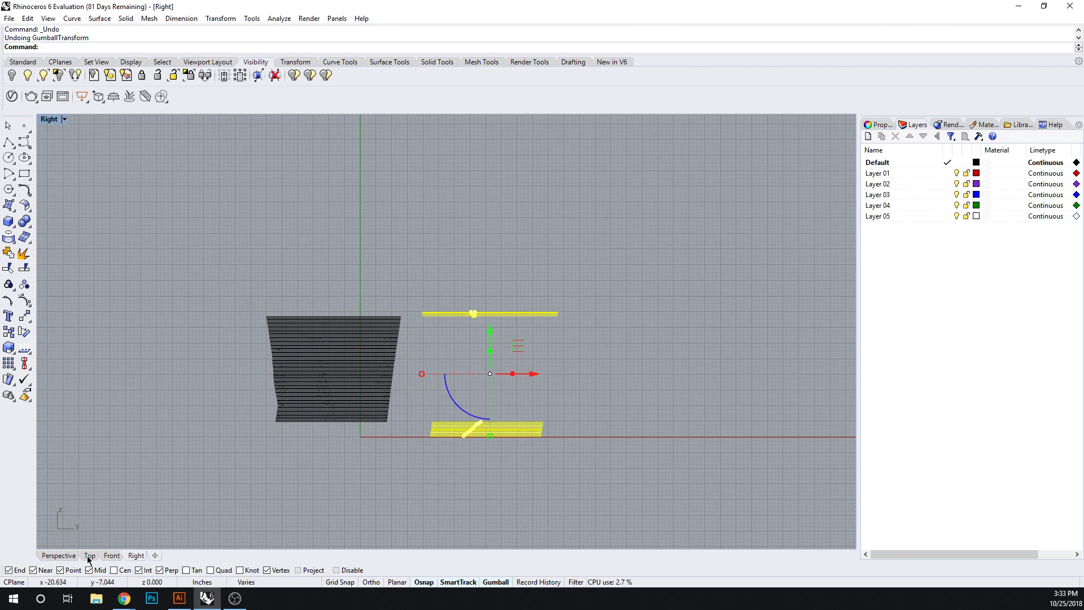
Step: Examine the separated contours and their marked self-intersection points up close in the Top and Perspective views
click(89, 556)
scroll(649, 260, down, 6)
right_drag(650, 260, 380, 375)
scroll(481, 316, up, 16)
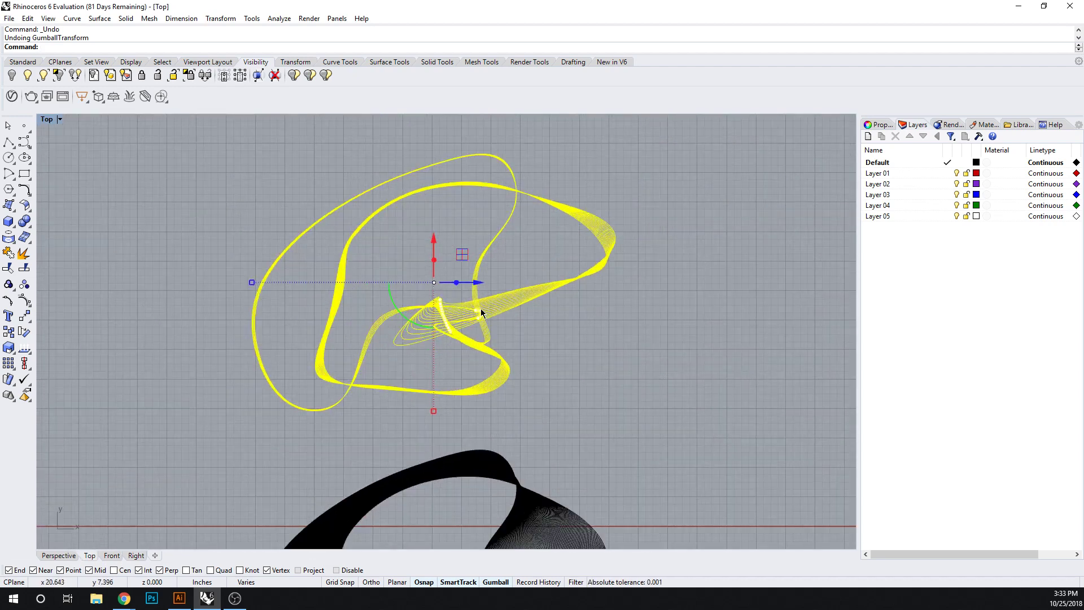
scroll(377, 285, up, 2)
scroll(376, 287, up, 2)
key(Escape)
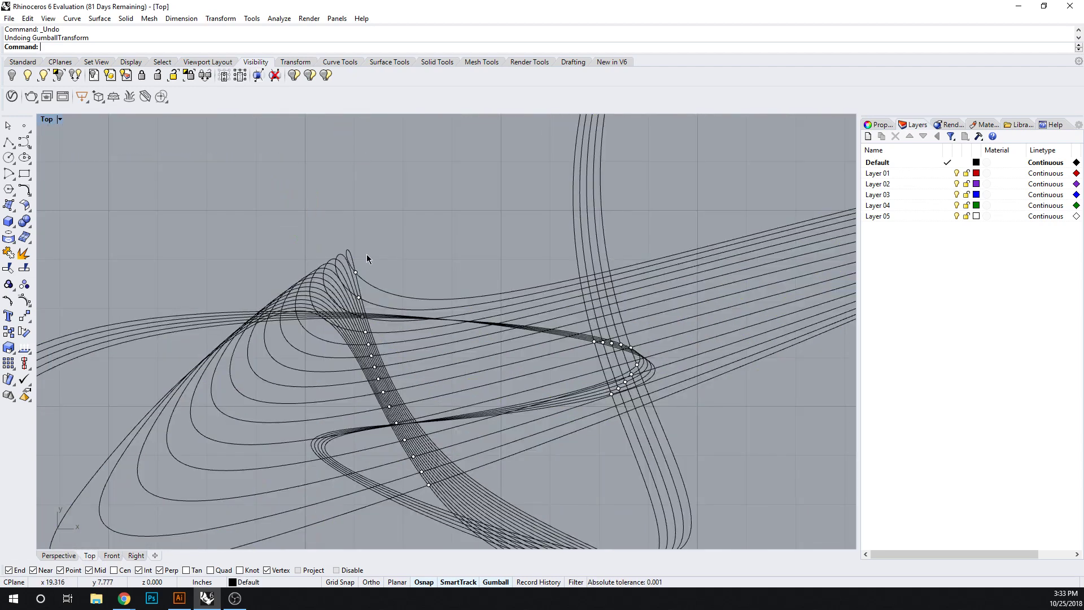
click(57, 556)
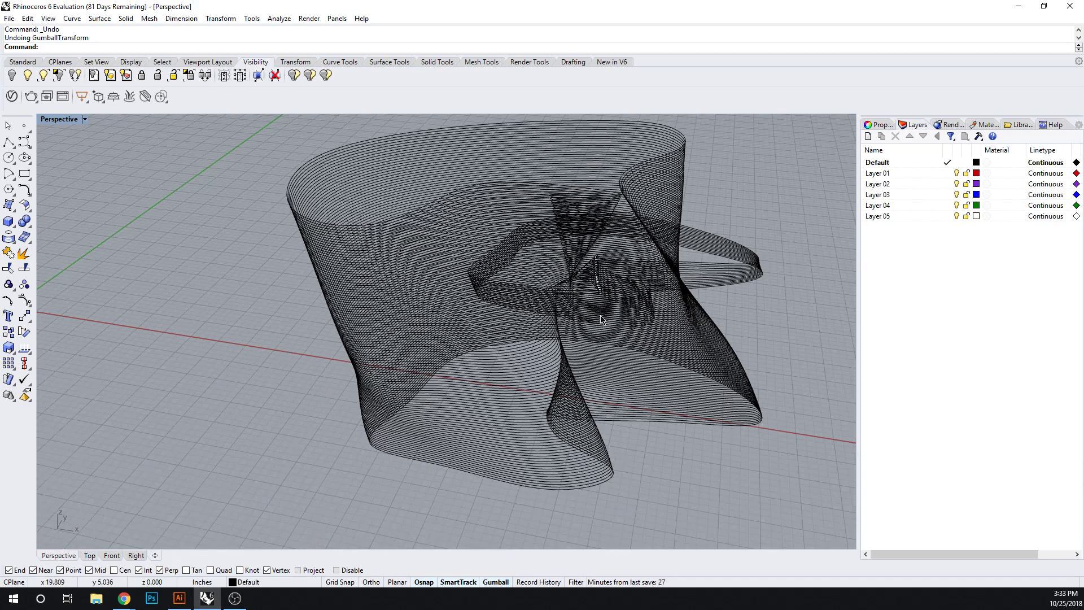
scroll(602, 320, down, 4)
right_drag(677, 231, 640, 345)
scroll(458, 399, up, 3)
scroll(456, 299, up, 8)
scroll(435, 303, up, 3)
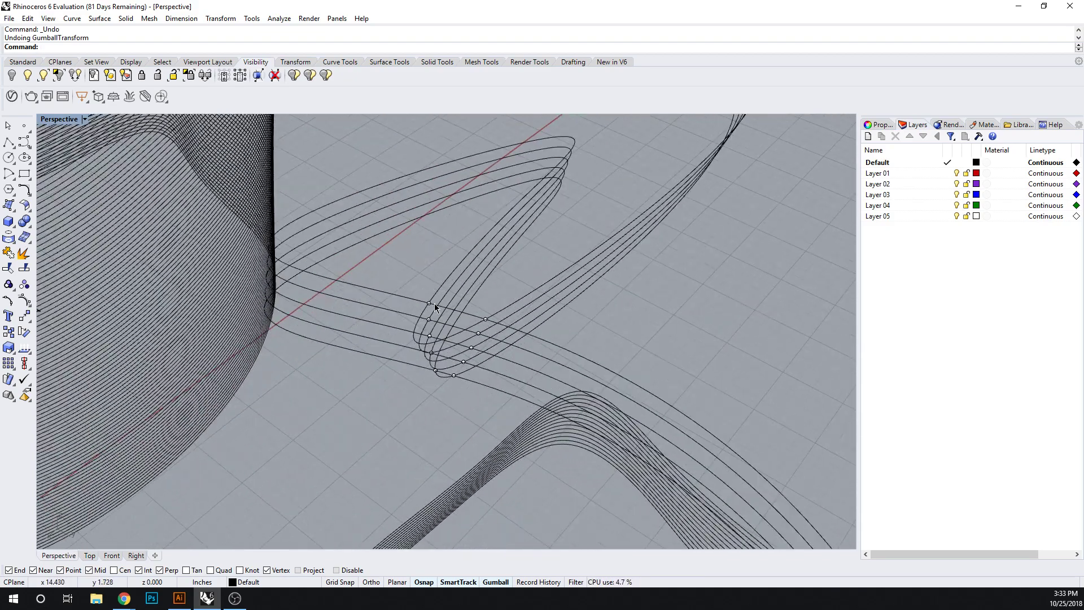
Step: Try reshaping the loop of the uppermost self-intersecting curve by moving a control point, undo the move, and clear the selection
click(437, 292)
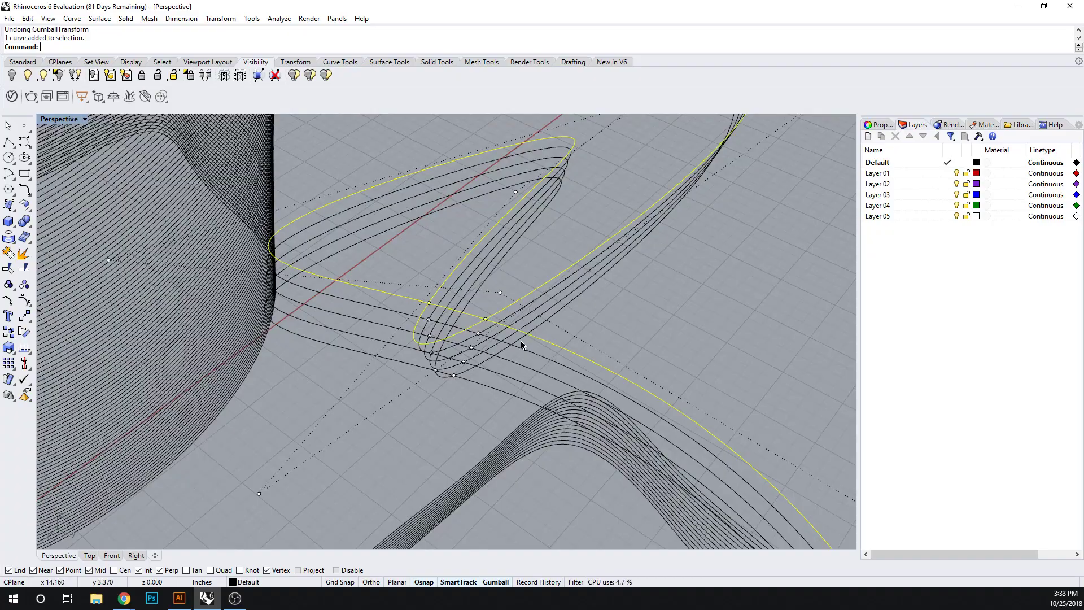
scroll(521, 345, down, 3)
right_drag(482, 342, 597, 375)
scroll(399, 362, up, 6)
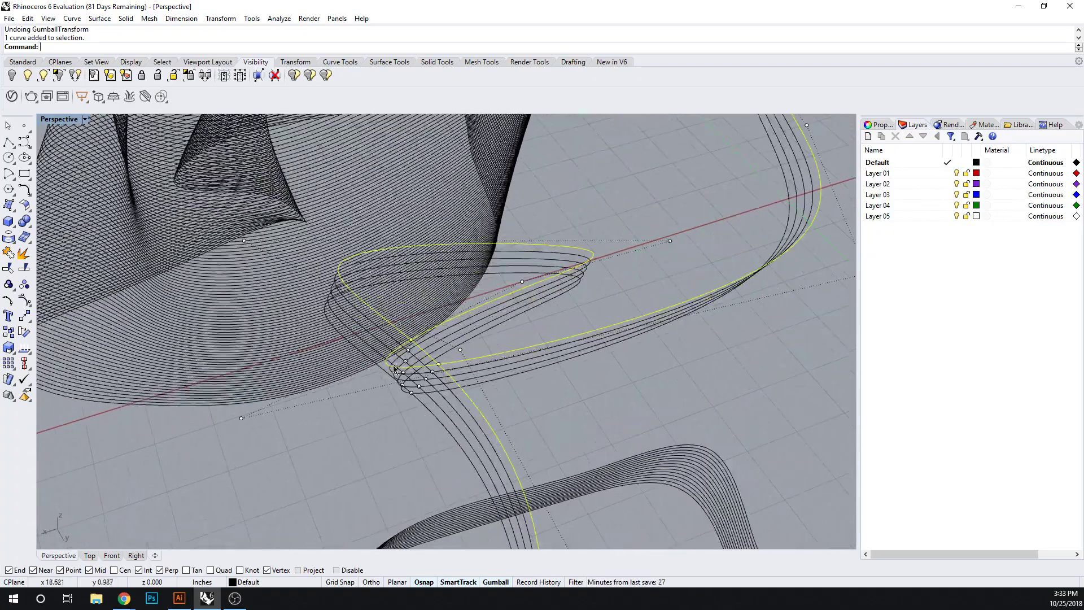
right_drag(534, 419, 586, 418)
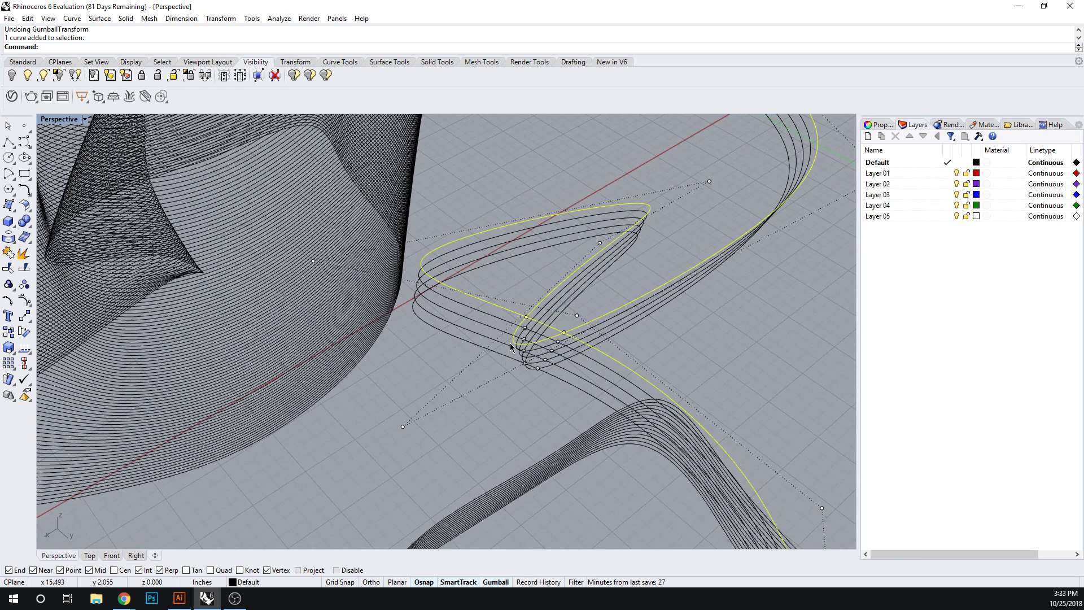
drag(384, 412, 433, 411)
click(376, 448)
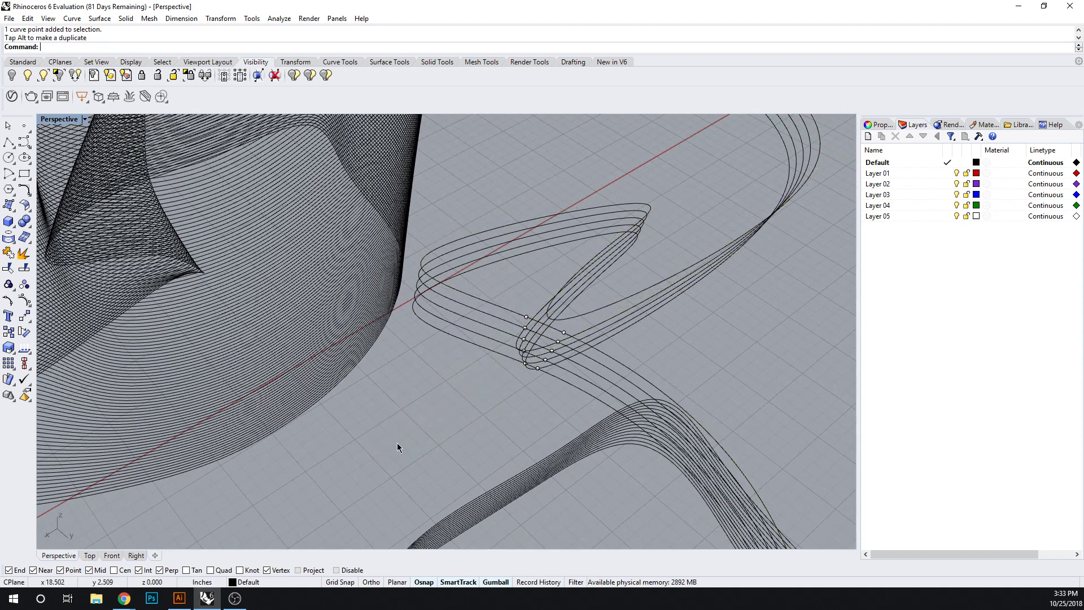
key(ctrl+z)
key(Escape)
key(Escape)
Step: Draw a line connecting the two sides of the uppermost curve's loop, just before its self-intersection points
mouse_move(760, 375)
right_down()
mouse_move(727, 373)
mouse_move(760, 374)
right_up()
scroll(595, 364, up, 4)
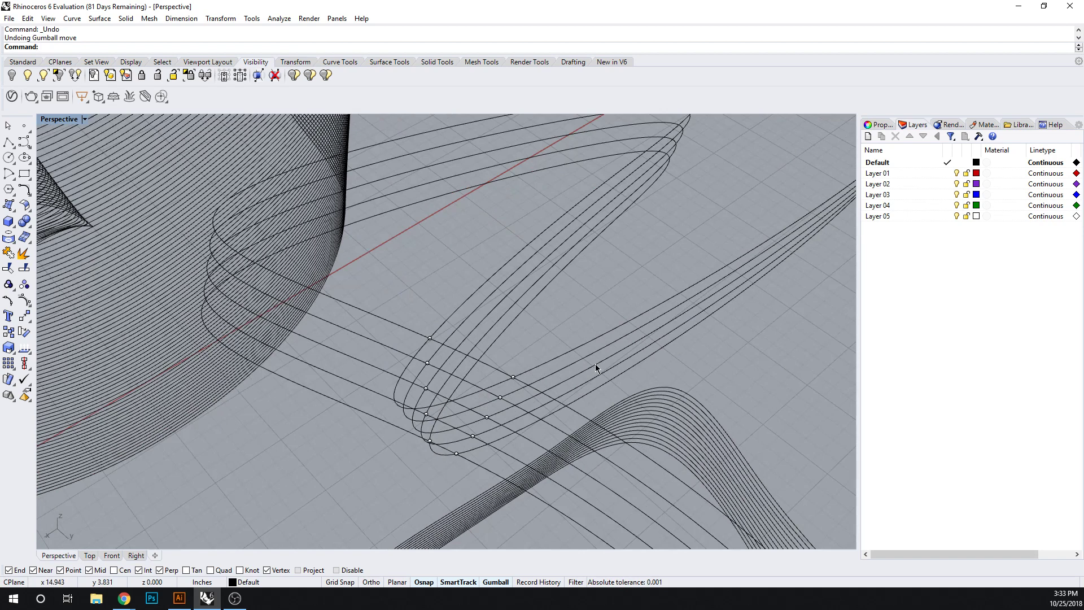
text(line)
key(Return)
click(550, 362)
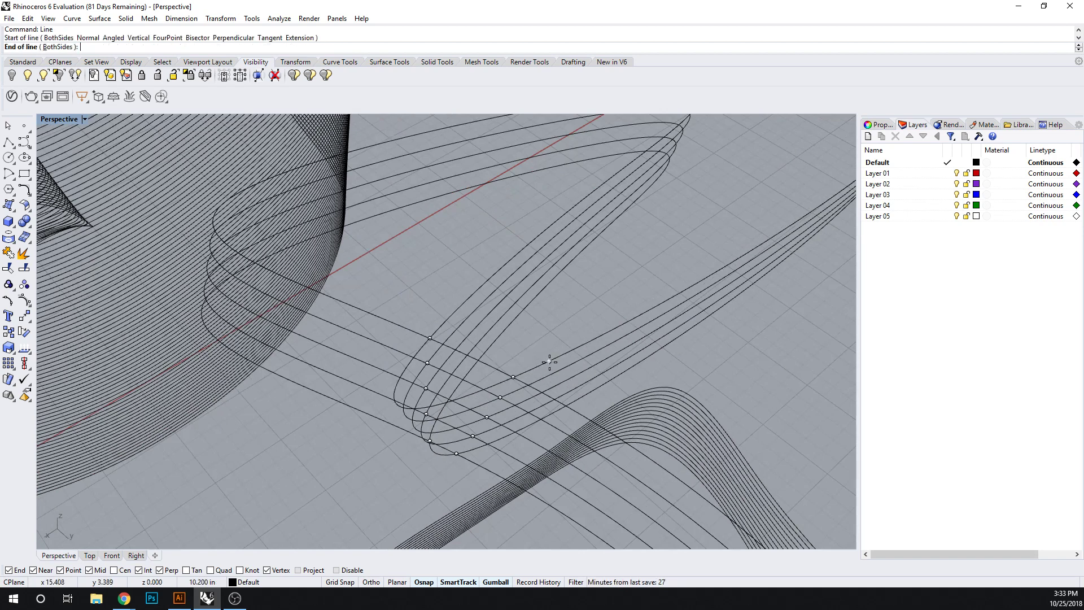
click(450, 318)
text(l)
key(Return)
key(Escape)
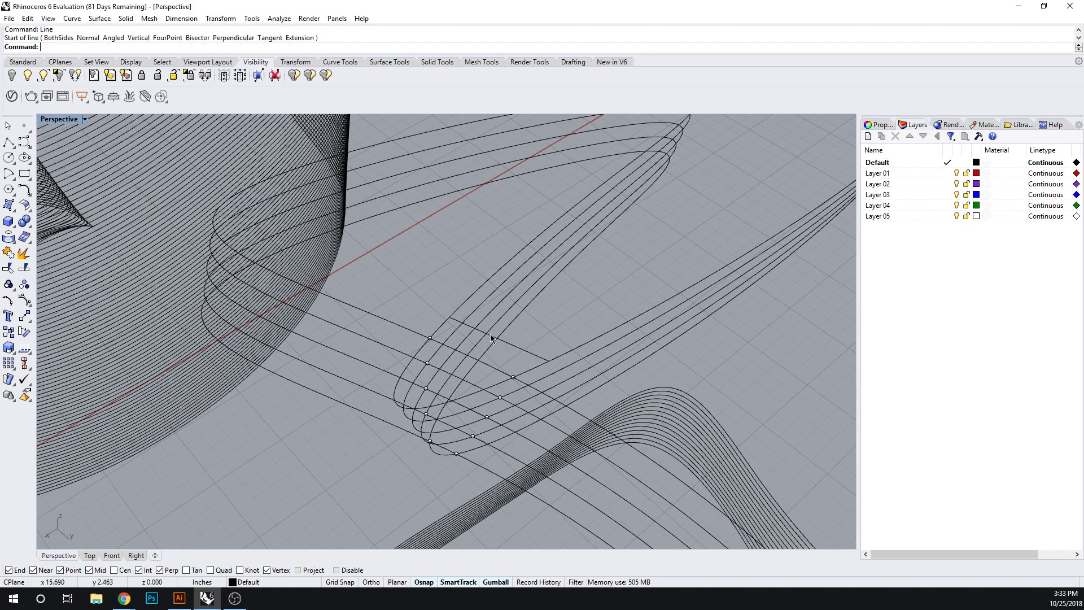
Step: Trim the self-intersecting loop off the uppermost curve using the drawn line as the cutter, and delete the line
click(510, 342)
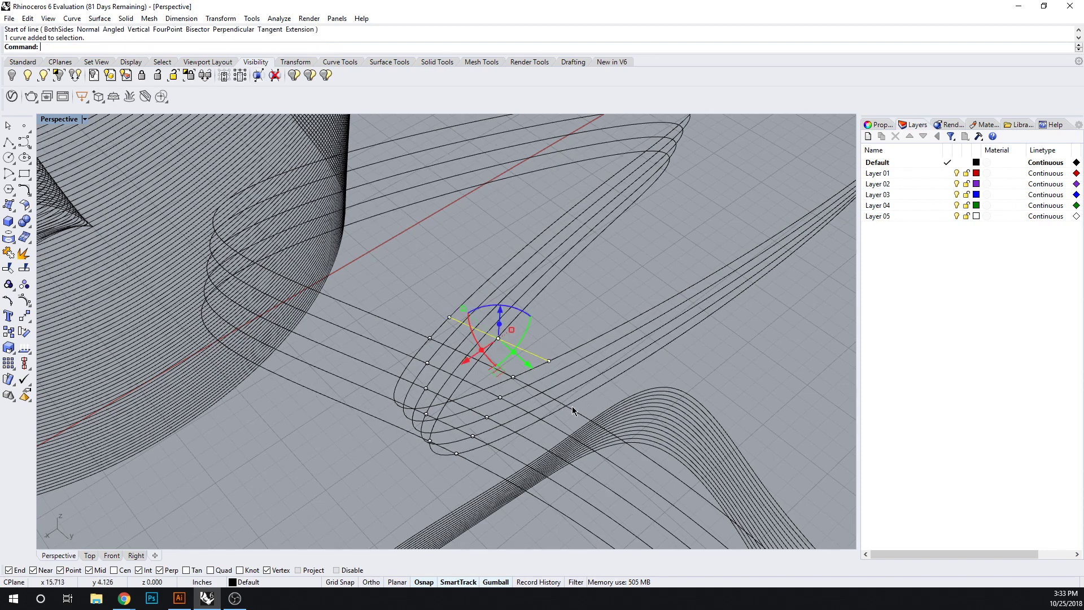
right_drag(572, 405, 512, 395)
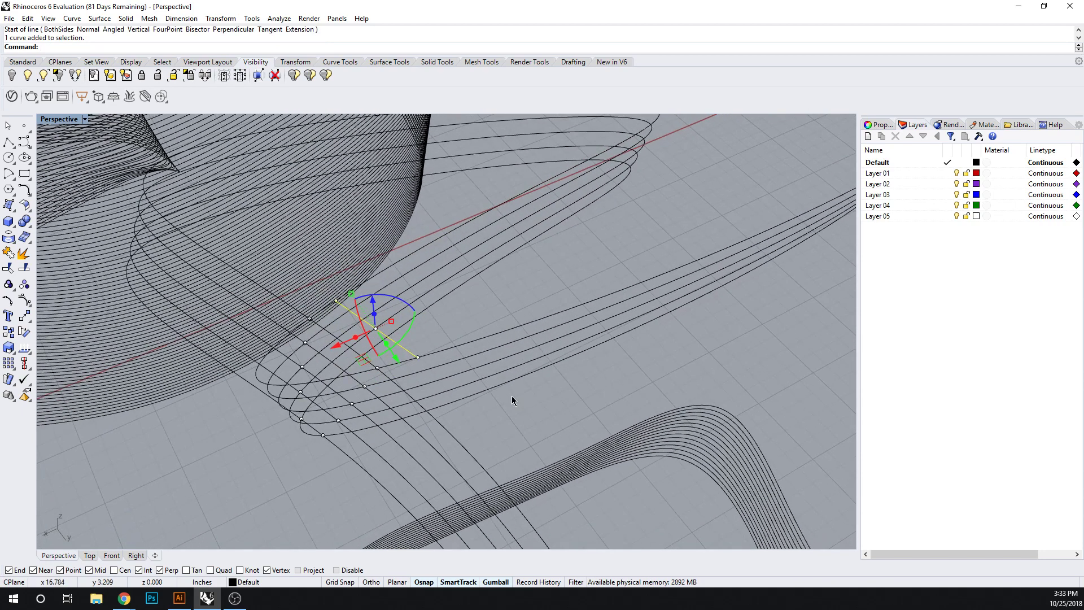
text(tr)
key(Return)
scroll(350, 353, up, 8)
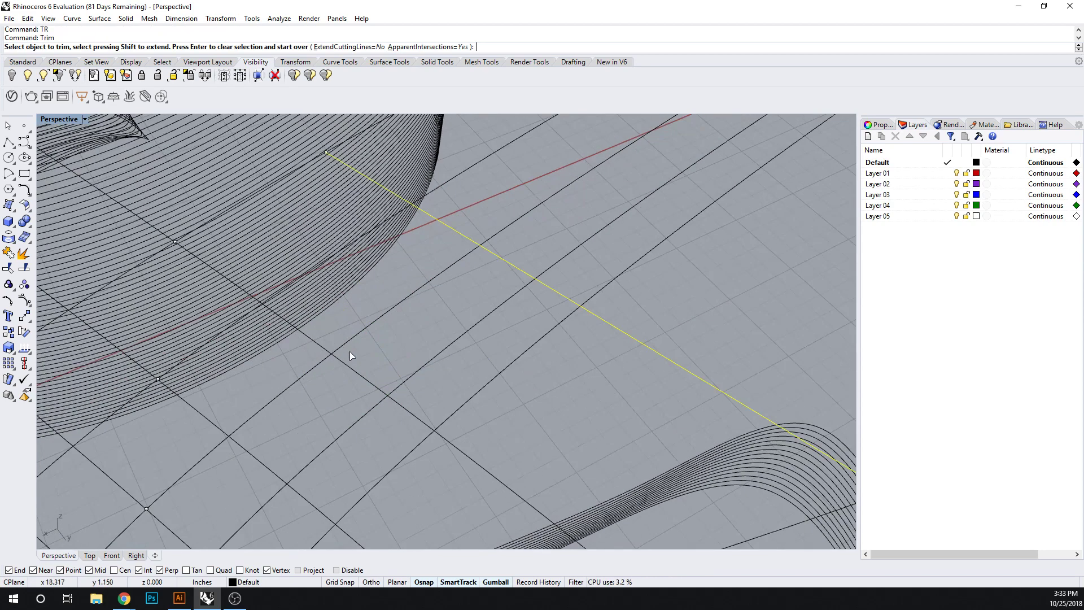
scroll(357, 330, down, 5)
right_drag(359, 328, 580, 398)
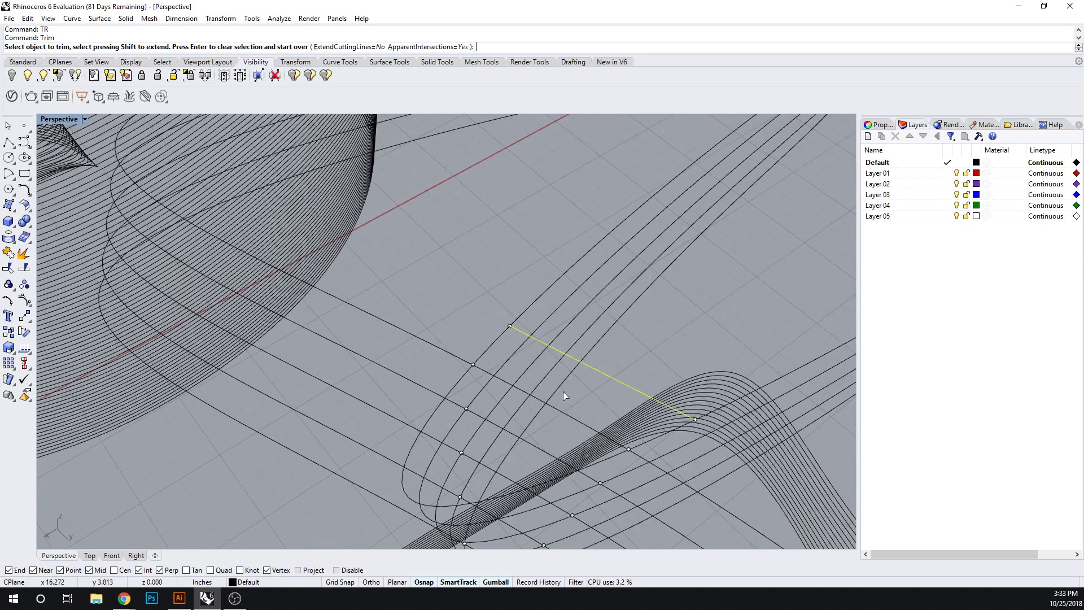
click(493, 342)
key(Return)
scroll(481, 336, down, 6)
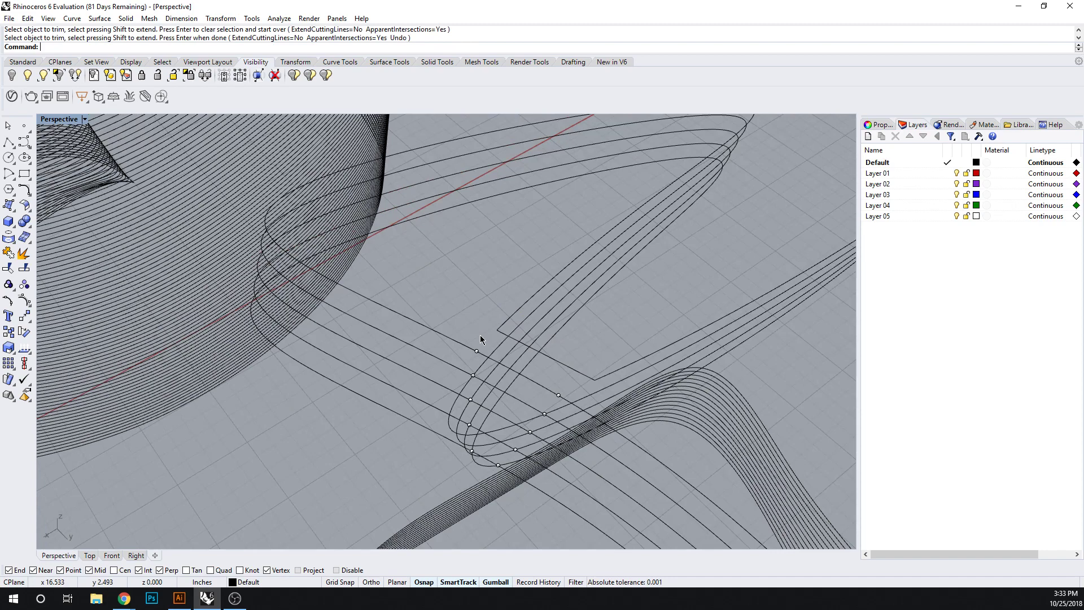
click(563, 365)
key(Delete)
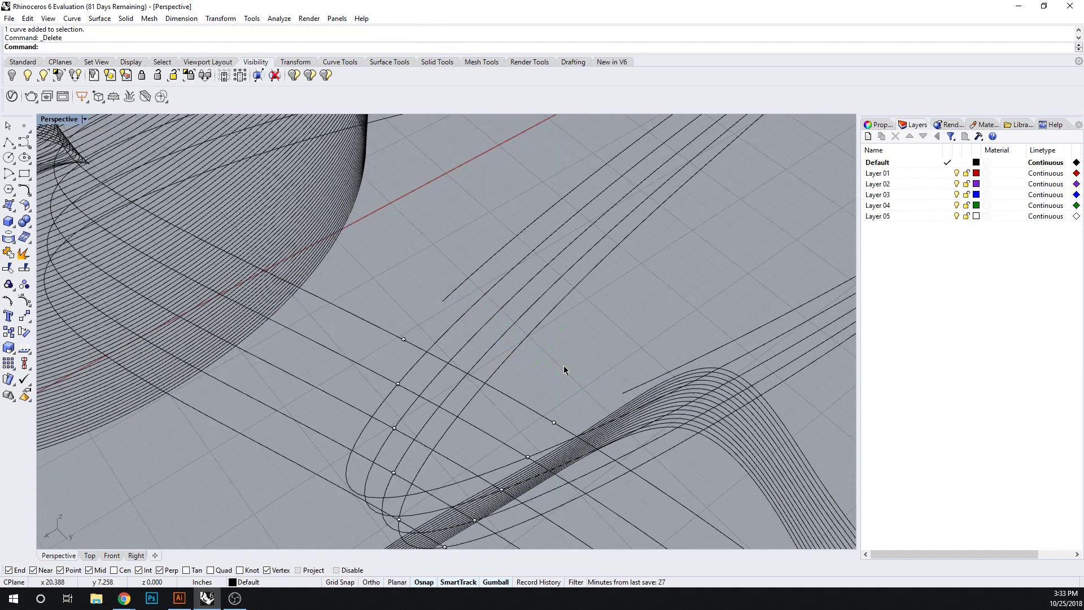
Step: Try to close the trimmed curve's gap with a straight segment using CloseCrv, and undo the closing
click(620, 391)
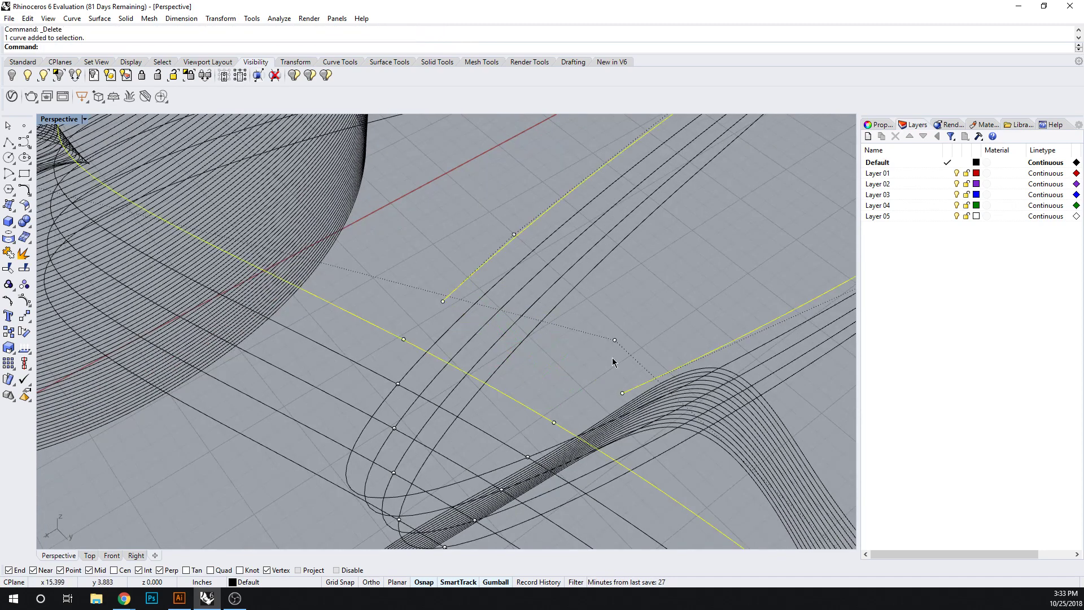
right_drag(612, 362, 659, 367)
key(Escape)
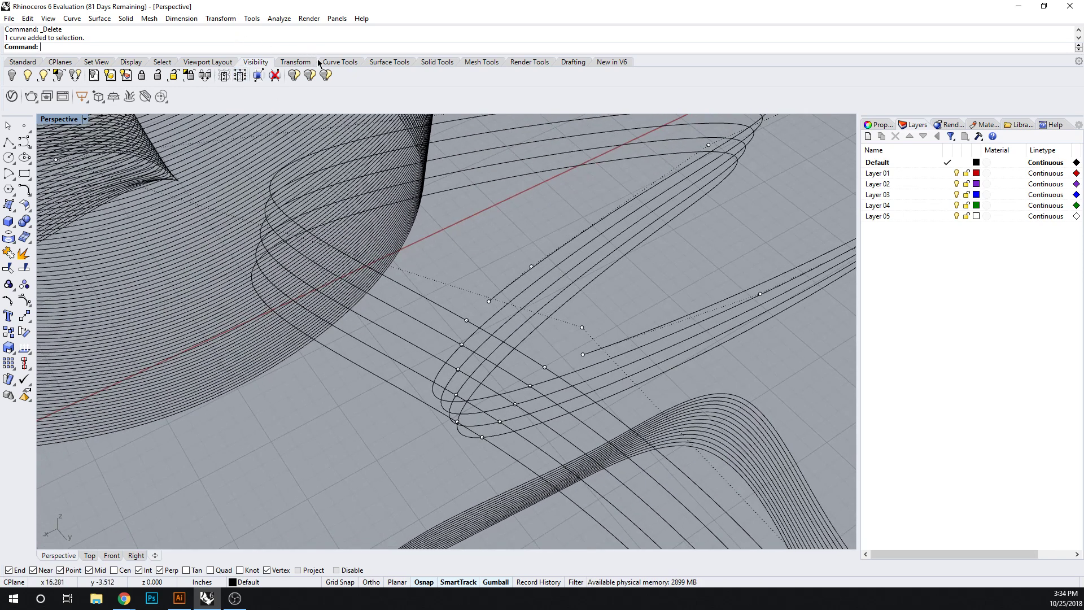
click(336, 63)
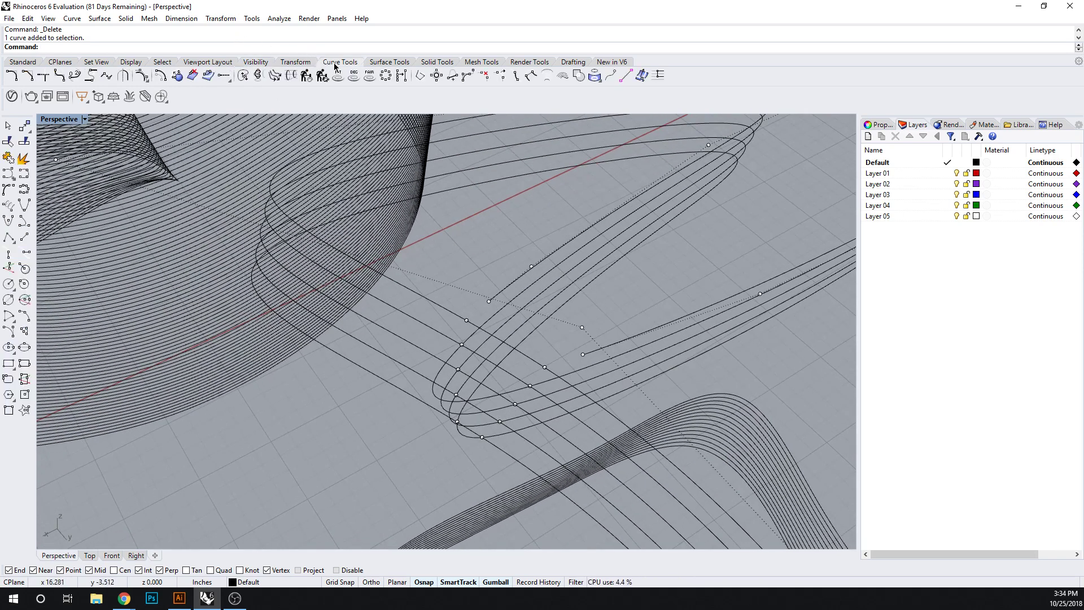
click(453, 76)
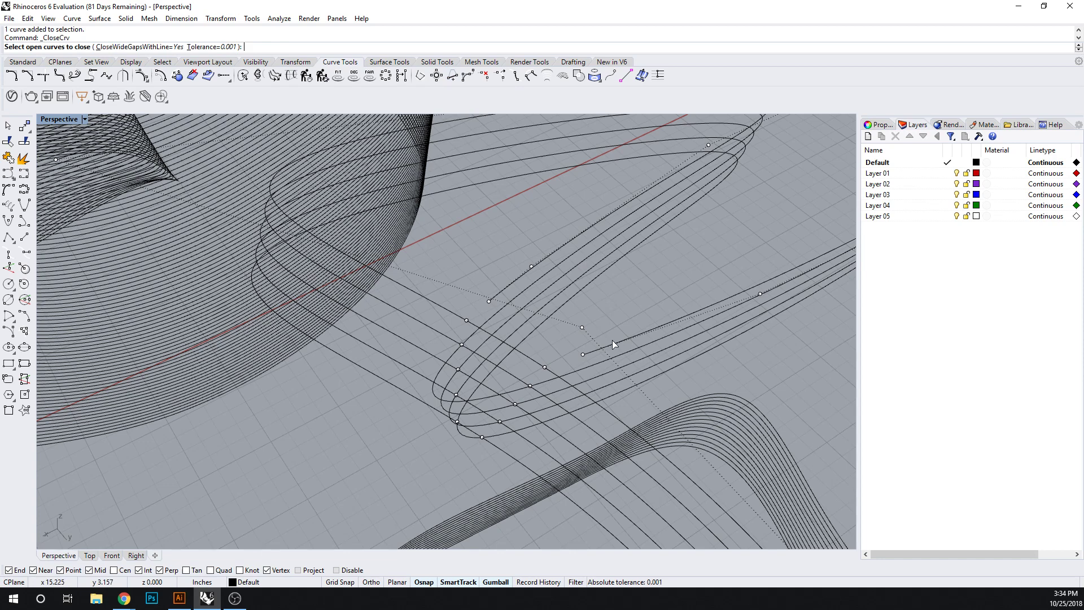
key(Return)
scroll(531, 333, up, 3)
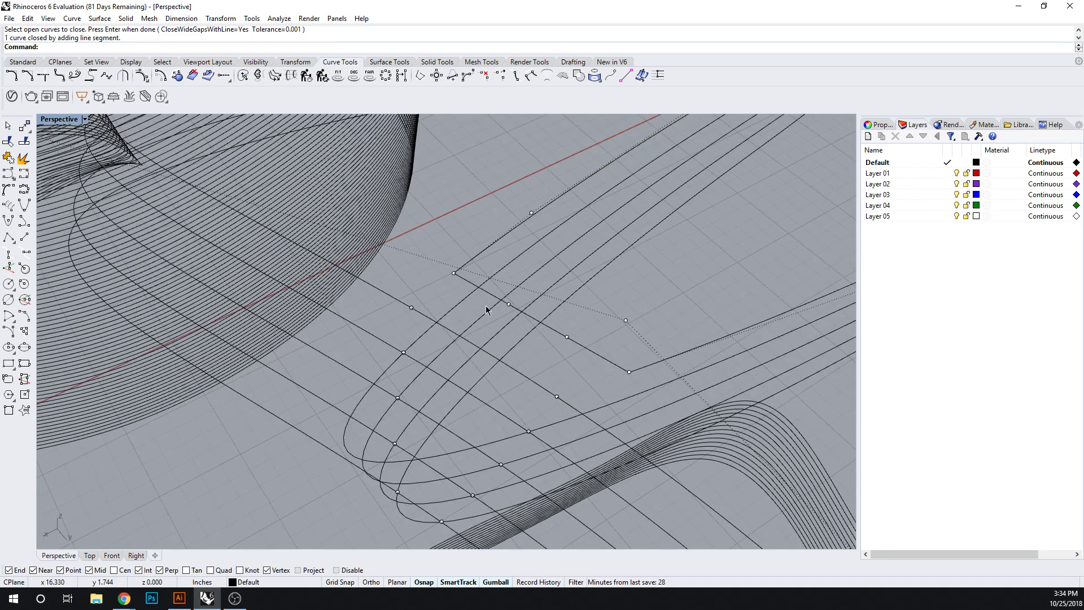
key(ctrl+z)
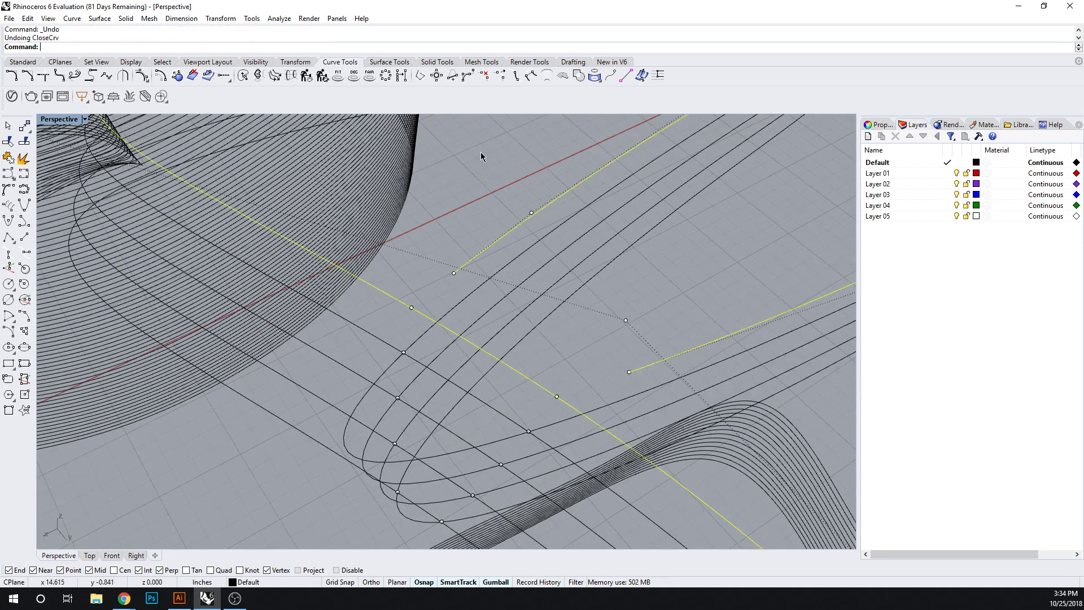
Step: Close the gap in the uppermost trimmed curve with a smooth interpolated continuation from one open end to the other
right_click(465, 78)
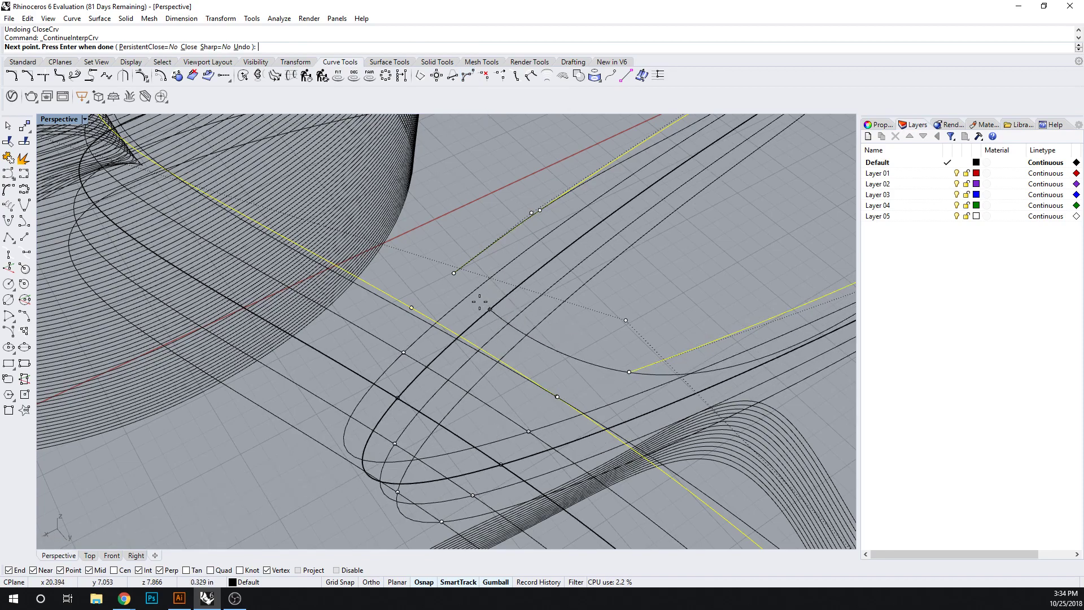
click(454, 273)
scroll(514, 283, down, 3)
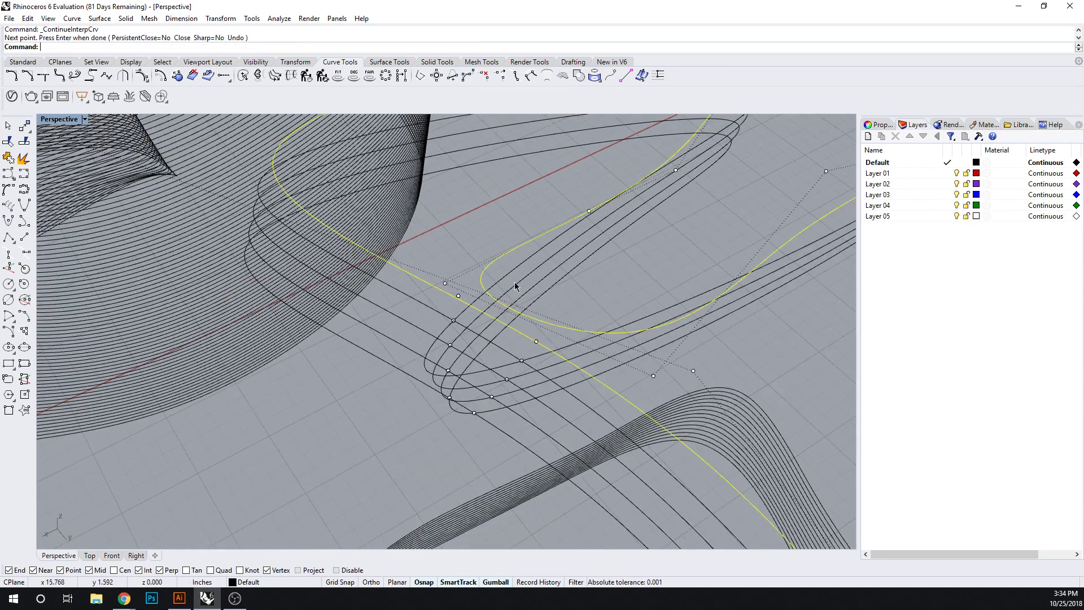
right_drag(515, 282, 281, 316)
key(Return)
key(Return)
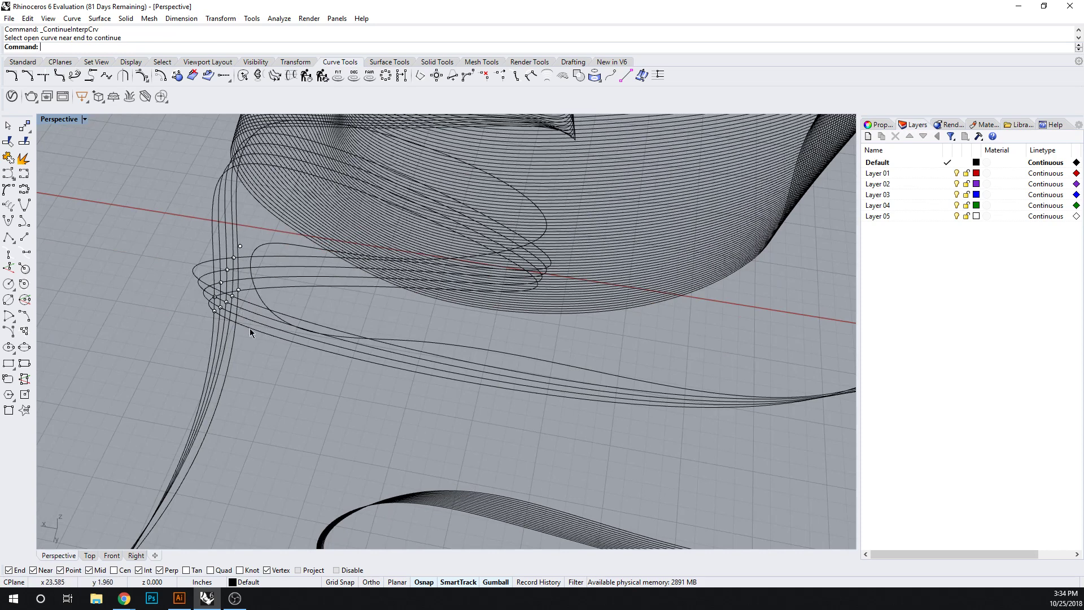
key(Escape)
Step: Draw a line connecting the two sides of the lowest self-intersecting curve's loop, just inside its crossing points
text(L)
key(Return)
scroll(238, 342, up, 3)
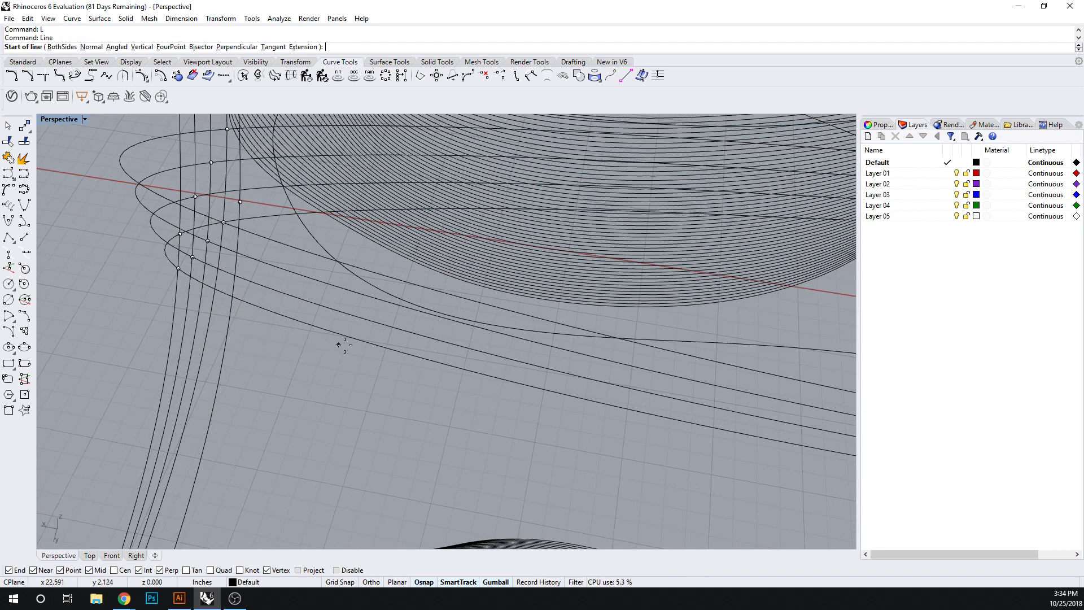
click(317, 327)
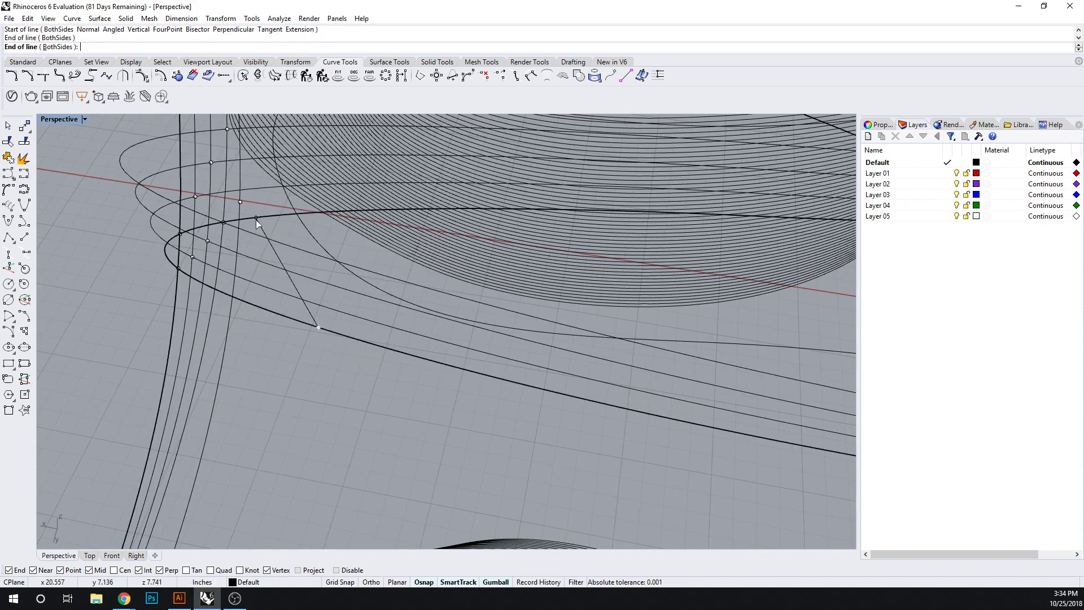
click(255, 219)
Step: Draw a second line connecting the two sides of the loop on the highest of the four remaining self-intersecting curves
text(L)
key(Return)
right_drag(266, 232, 289, 353)
scroll(271, 332, up, 4)
key(Escape)
key(Return)
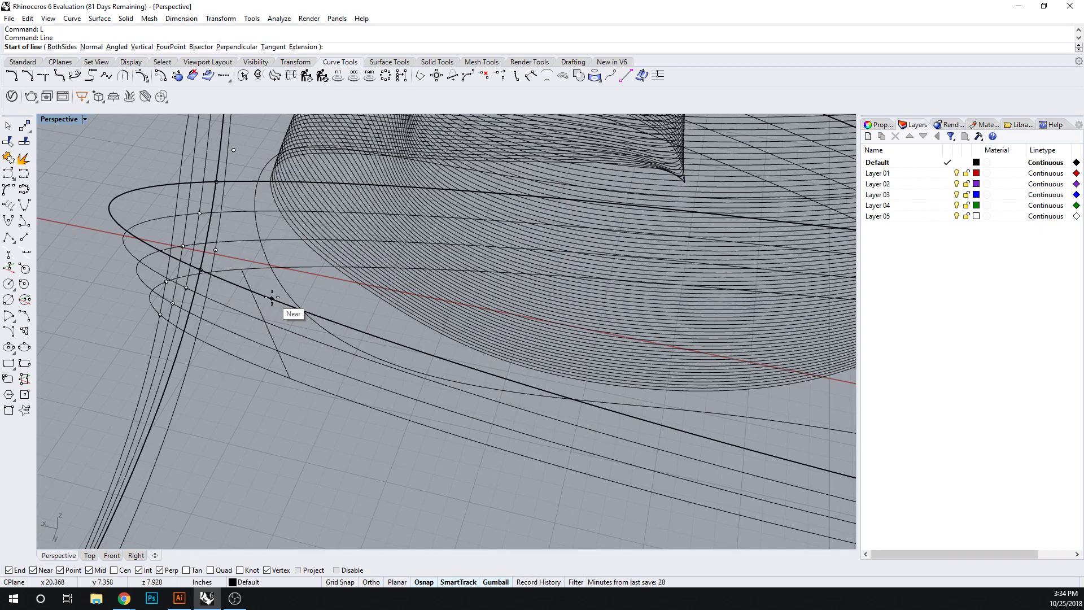
click(271, 298)
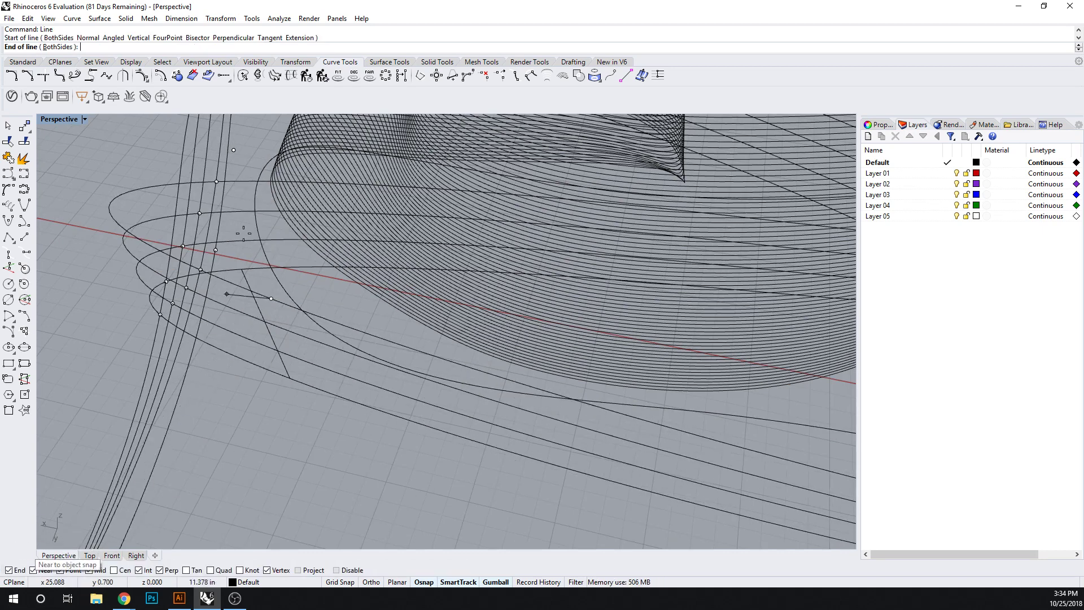
click(240, 182)
text(l)
key(Return)
key(Escape)
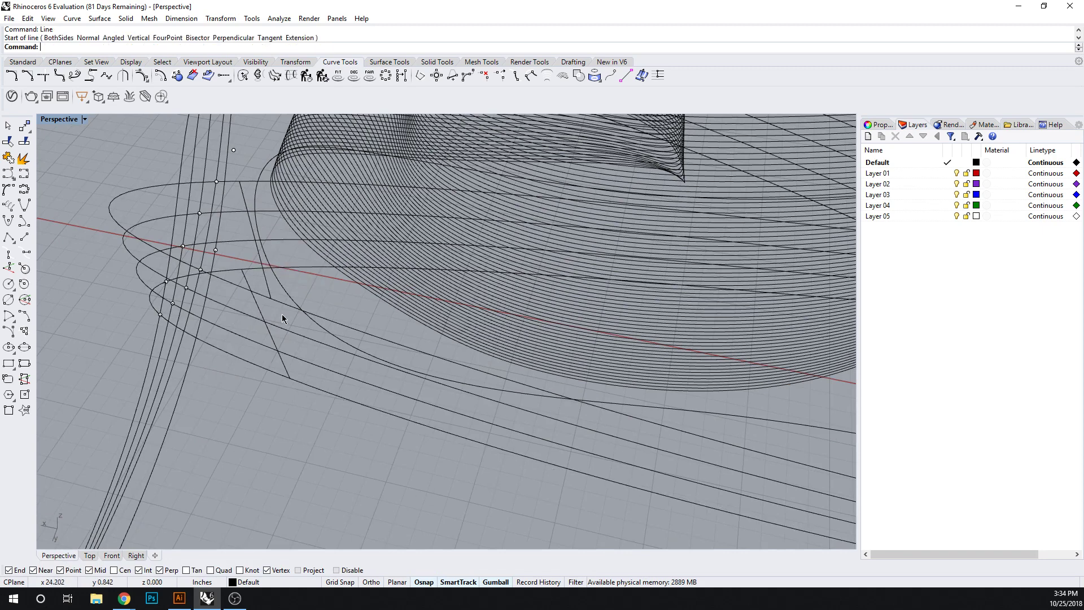
Step: Loft a Normal-style surface between the two drawn lines, reversing one line's direction to remove the twist
text(Loft)
key(Return)
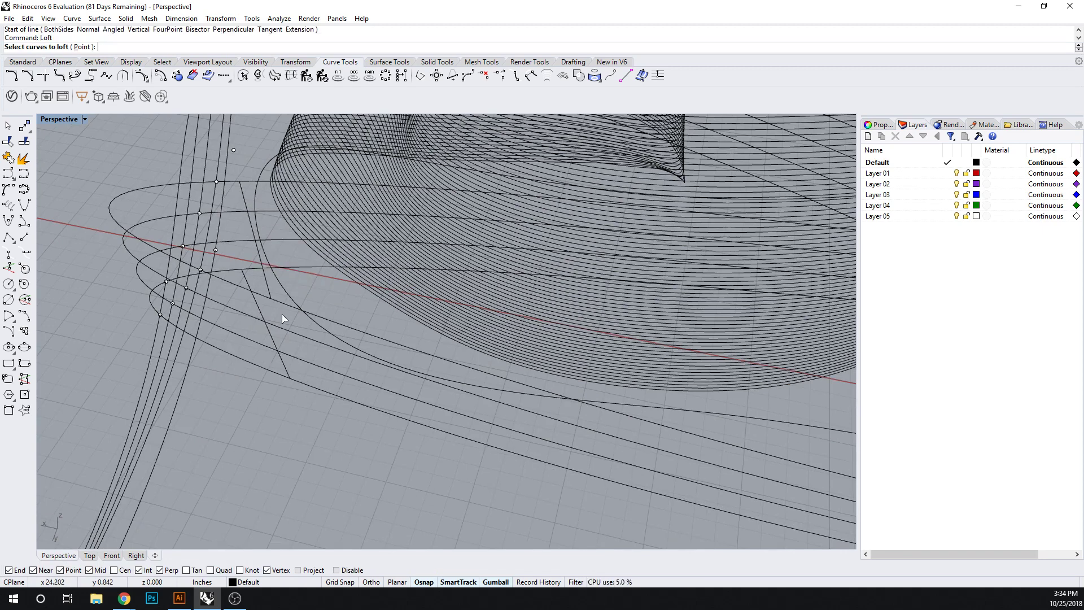
click(255, 303)
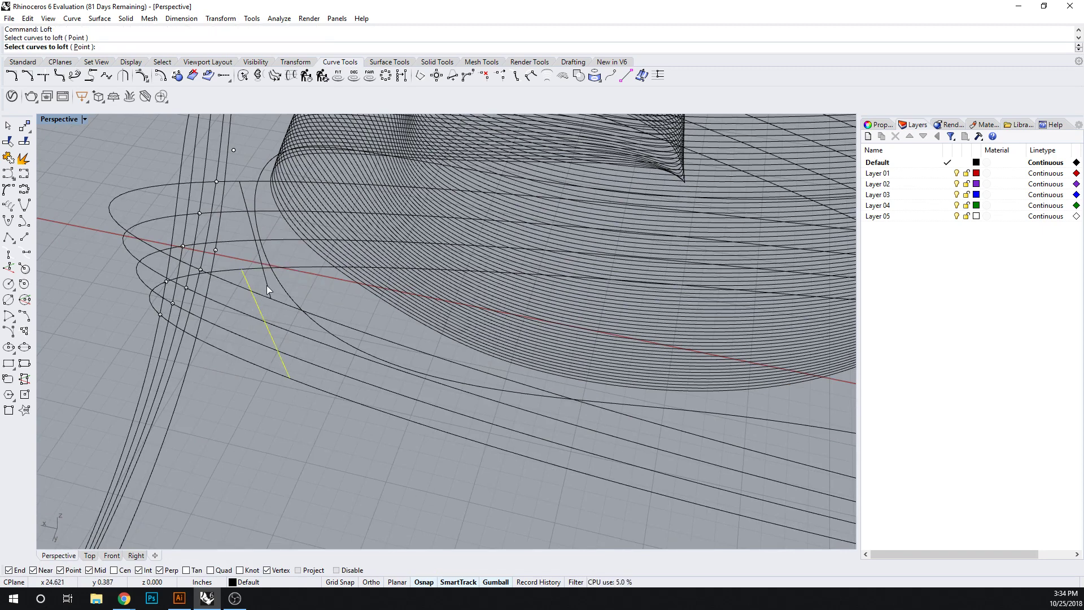
click(268, 290)
key(Return)
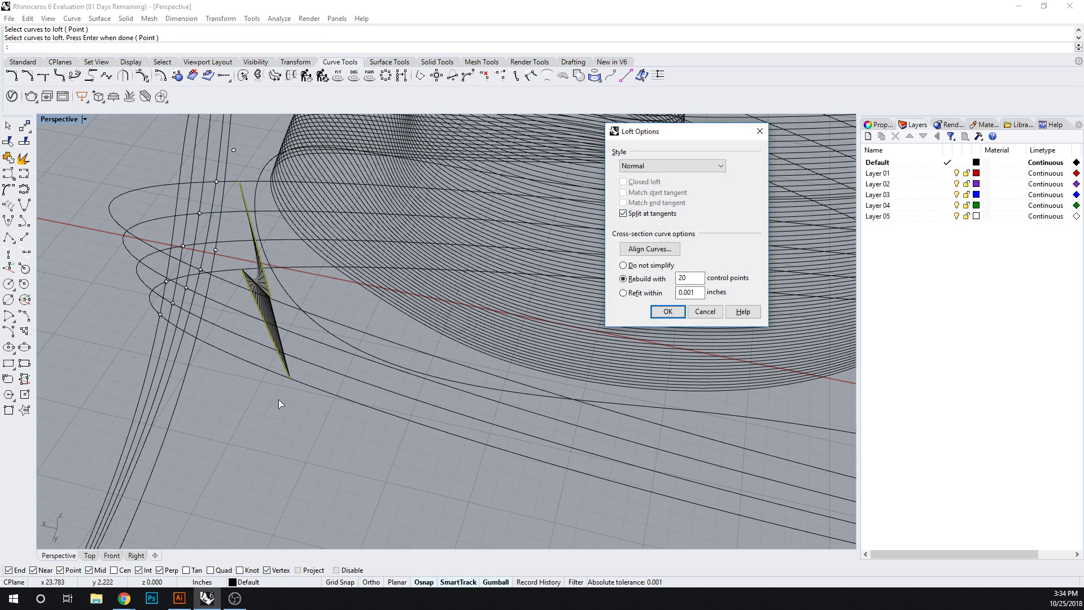
click(648, 247)
click(270, 300)
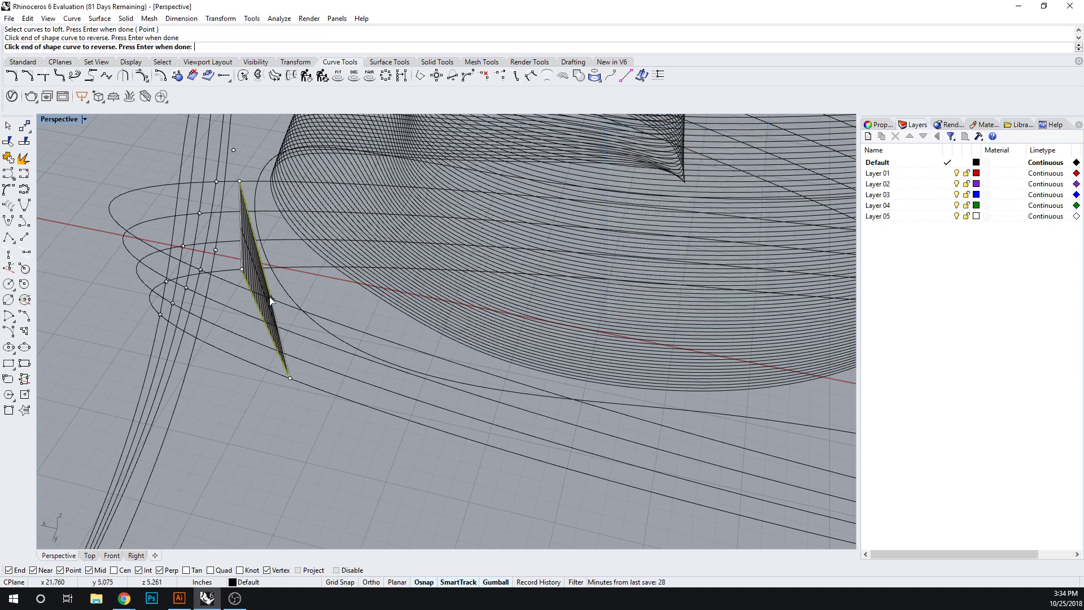
key(Return)
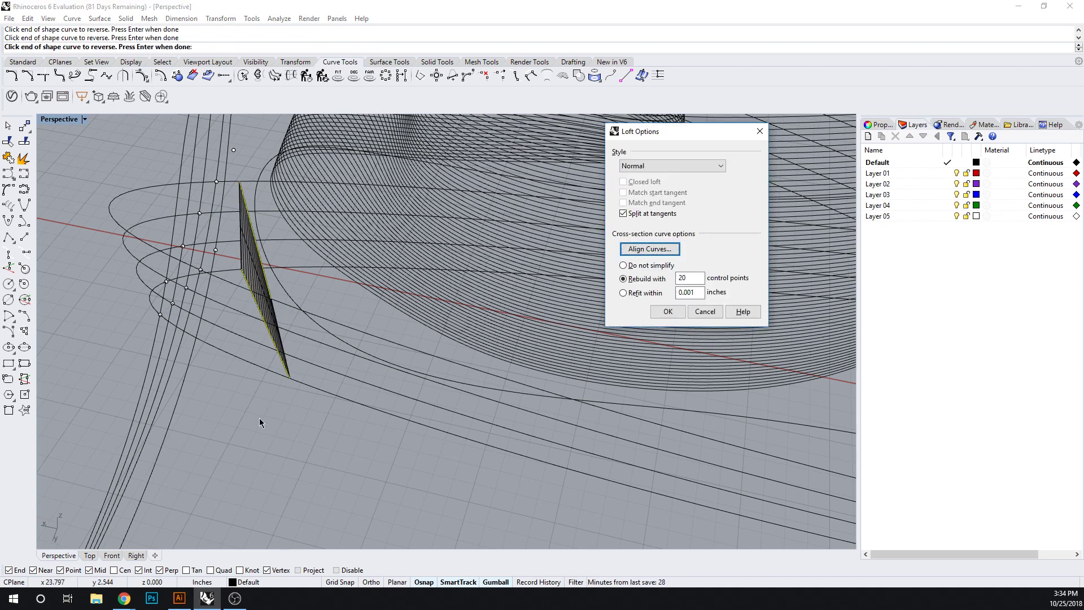
click(667, 311)
Step: Trim the loops off the four remaining self-intersecting curves using the lofted surface as the cutter
click(254, 276)
text(trim)
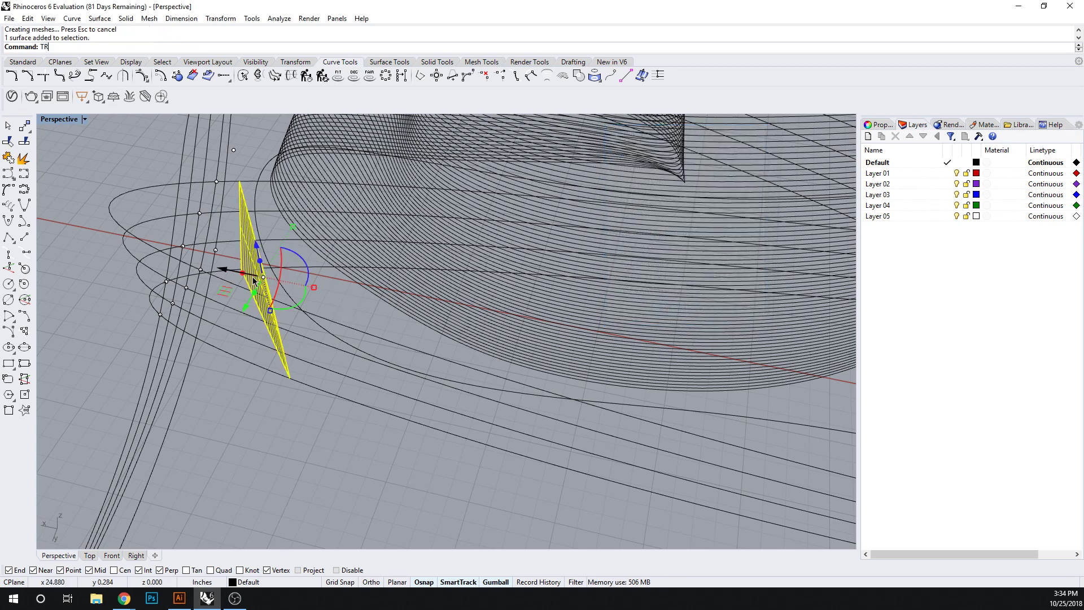
key(Return)
click(234, 332)
click(235, 310)
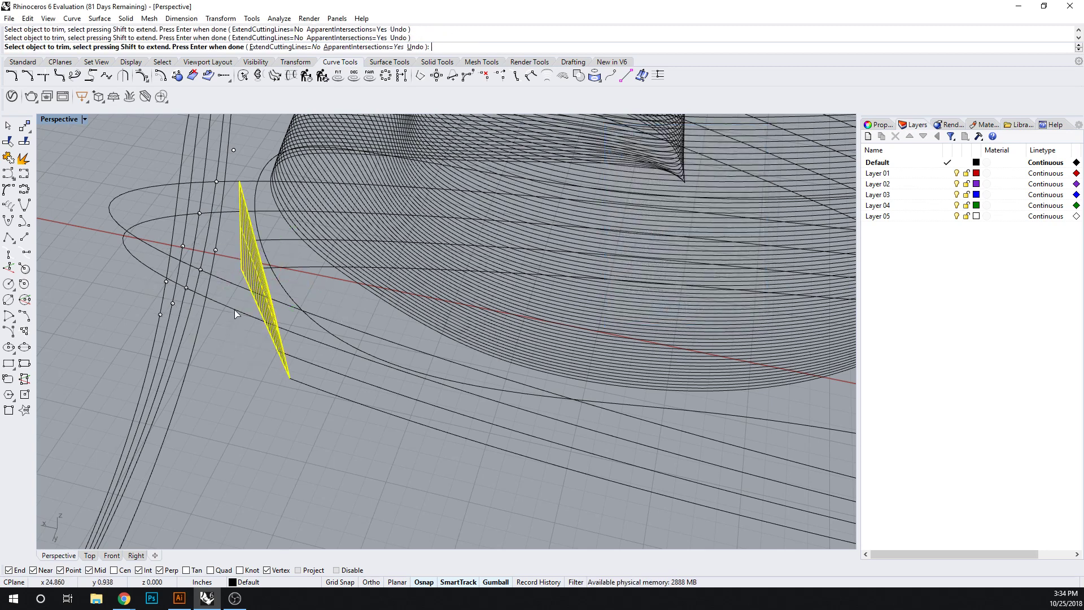
click(234, 284)
key(Return)
Step: Delete the lofted cutting surface and the two lines it was built from
click(252, 270)
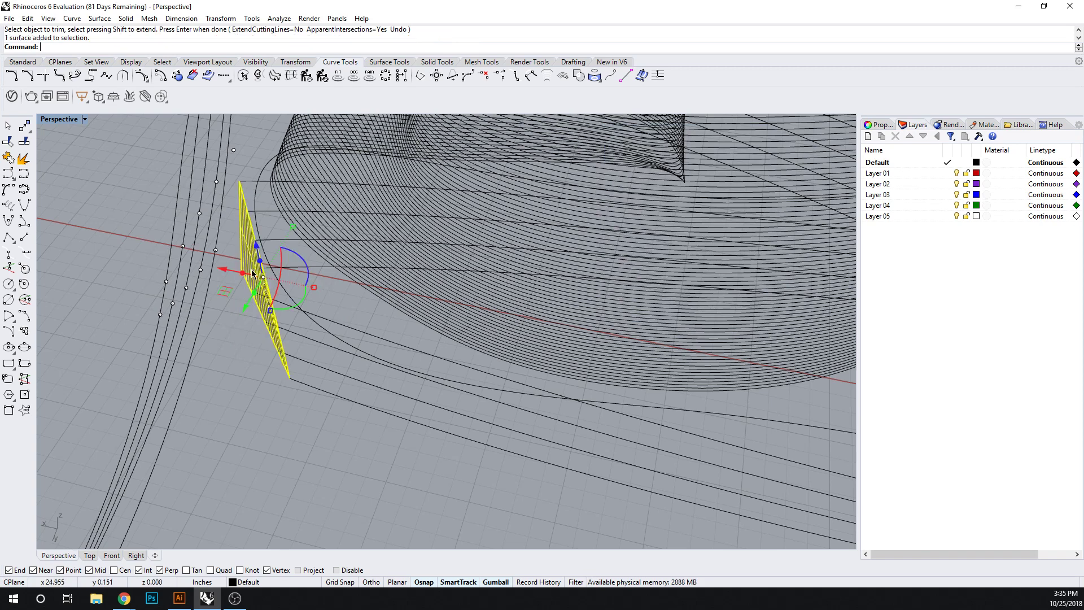
key(Delete)
click(255, 311)
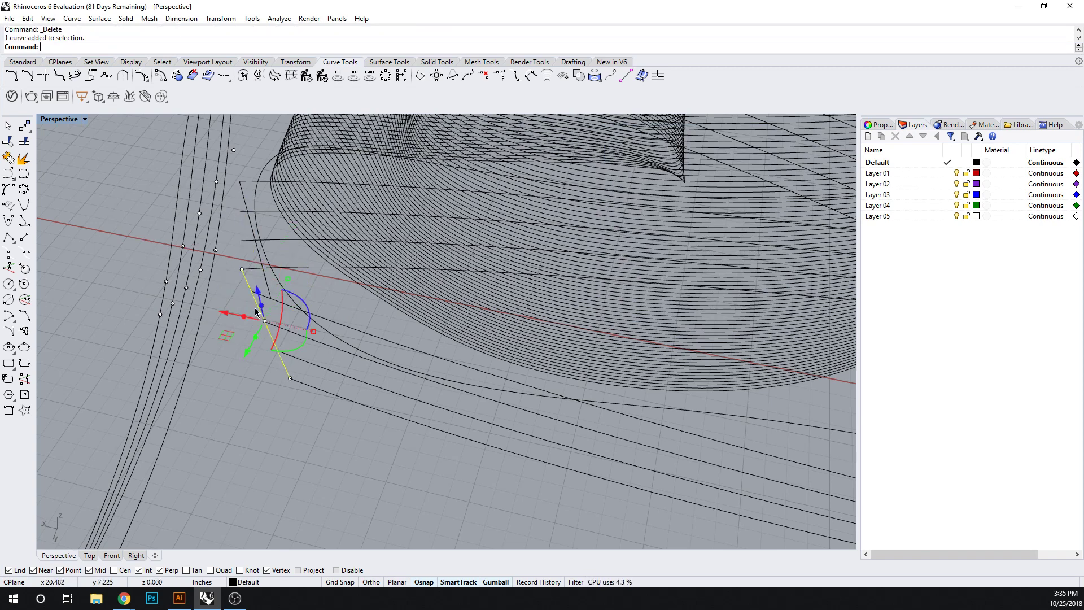
key(Delete)
scroll(237, 297, up, 3)
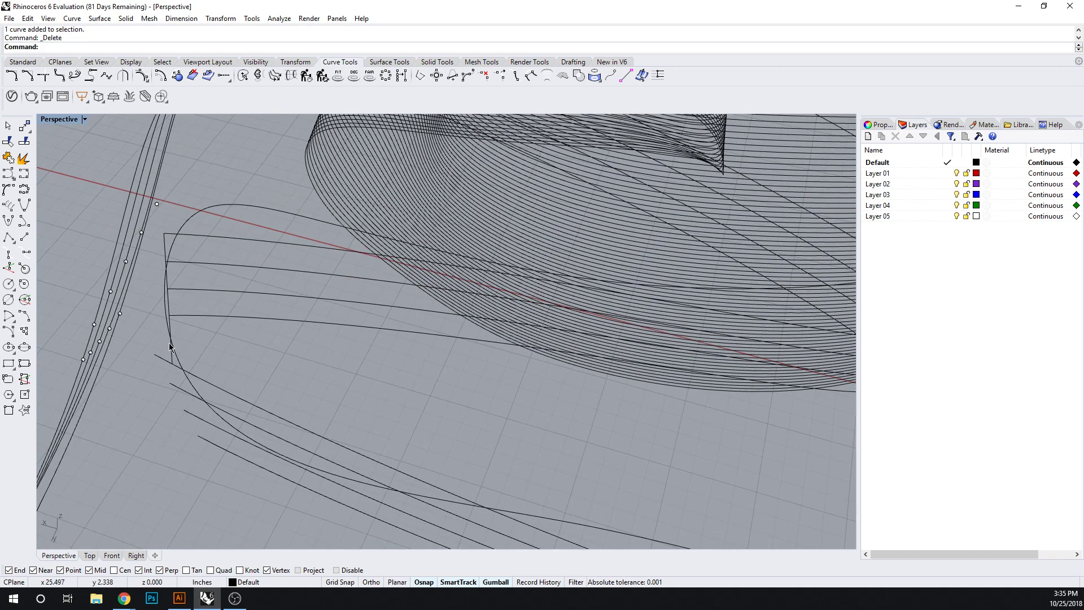
click(170, 347)
key(Delete)
Step: Start a BlendCrv blend between the two open ends of the lowest trimmed curve
right_drag(222, 366, 235, 365)
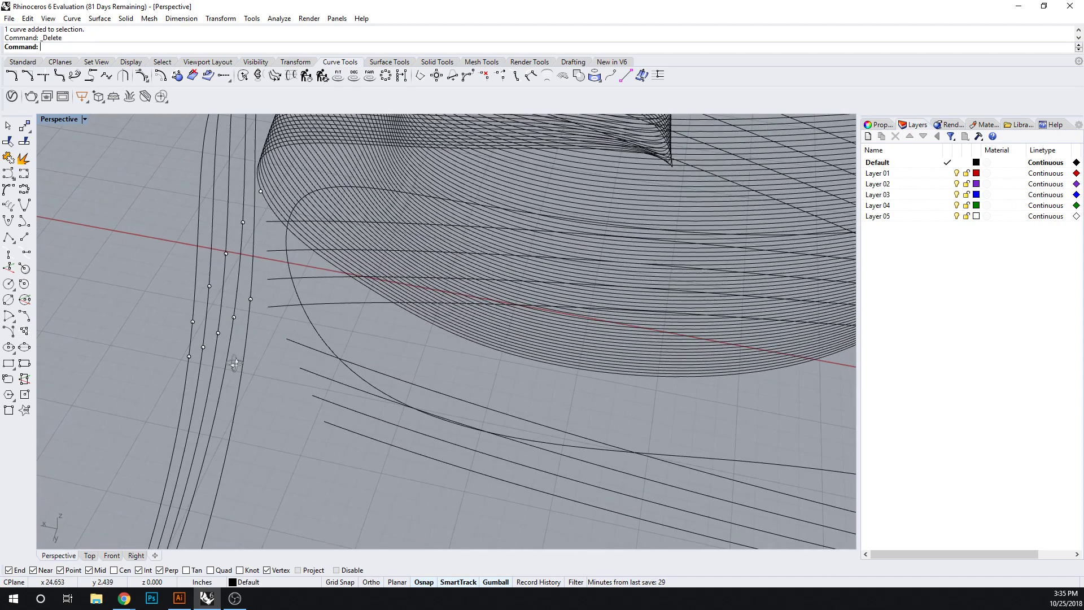
click(328, 426)
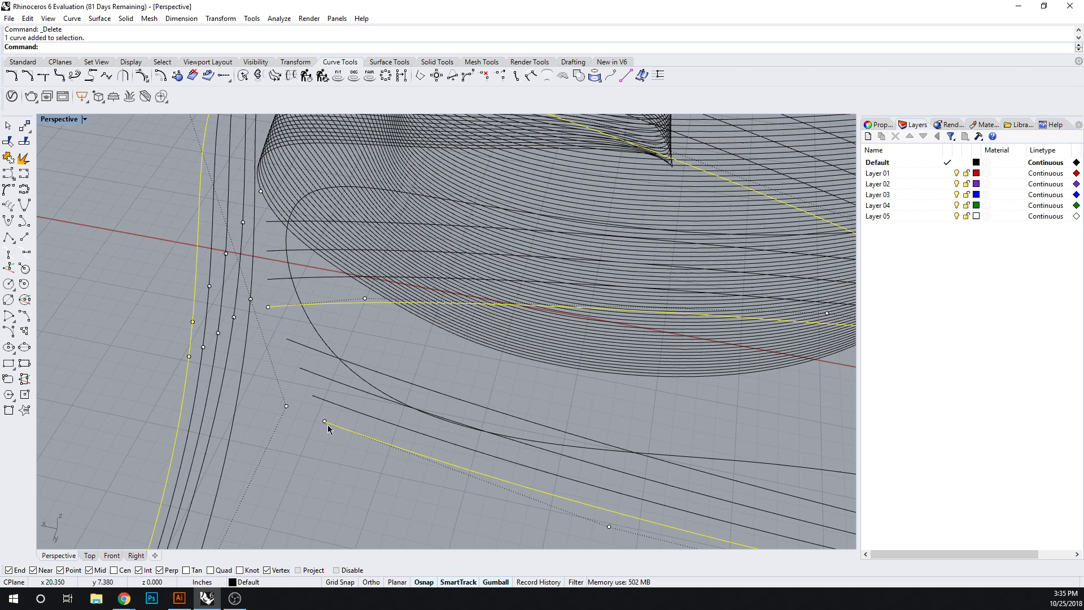
text(BlendCrv)
key(Return)
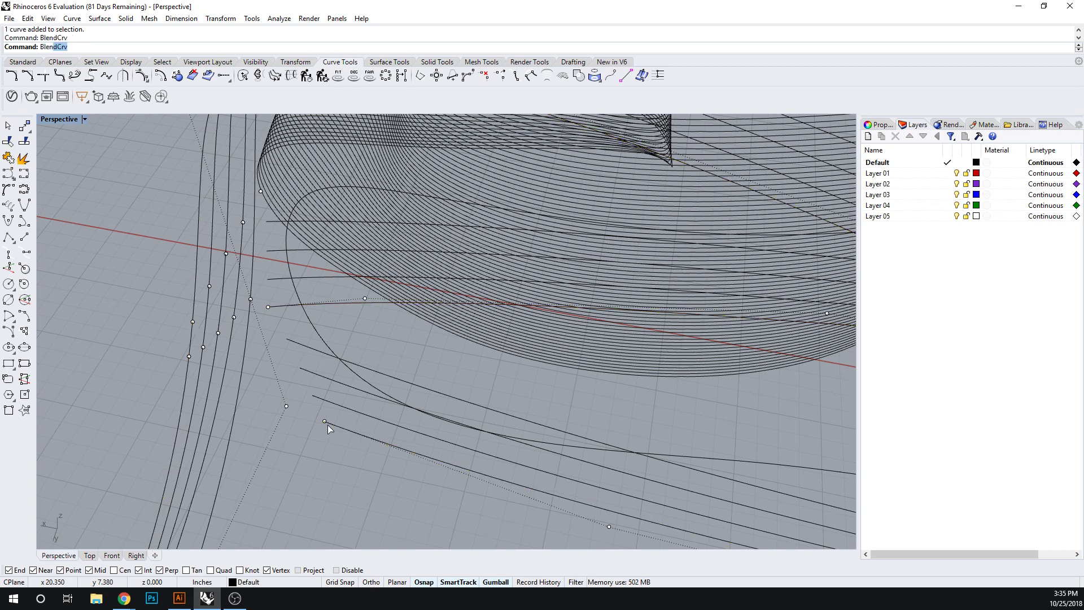
click(327, 423)
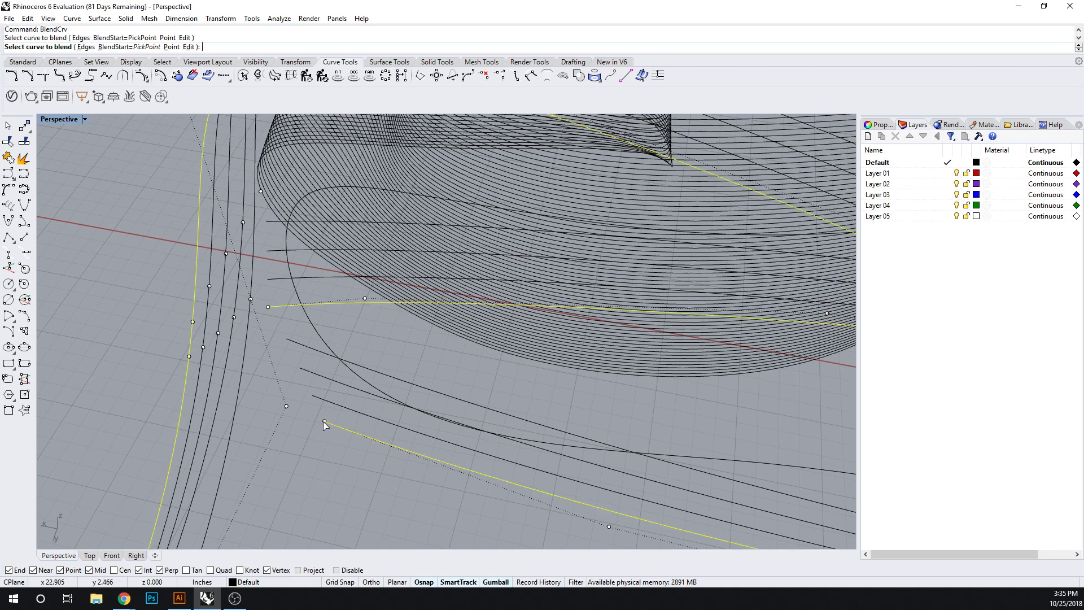
click(267, 307)
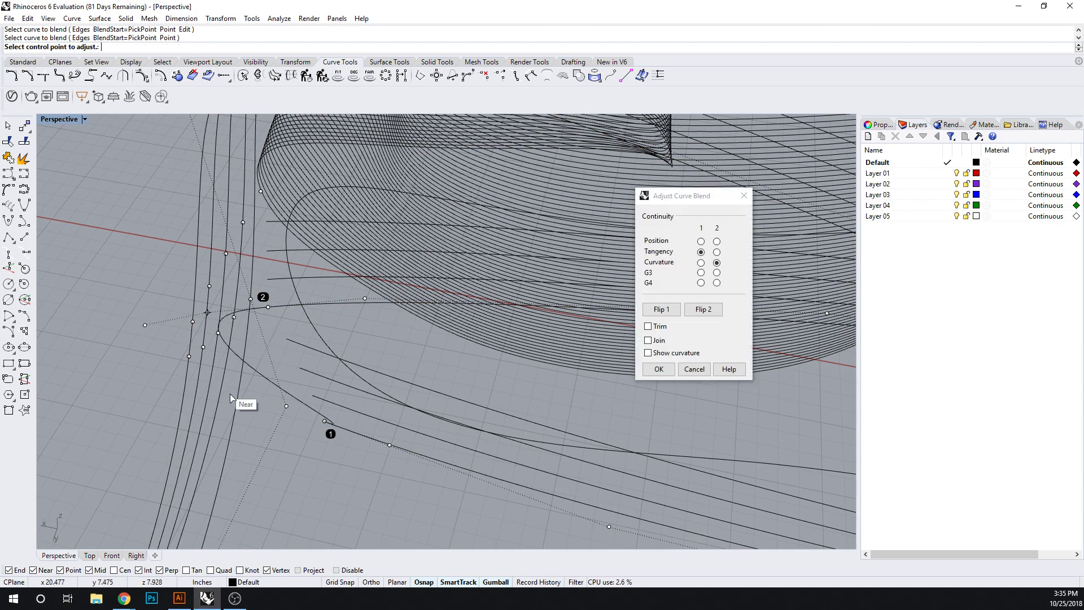
Step: Reshape the blend by pulling in its second-end handle, sliding its first end along the curve, and moving the first-end handle outward
right_drag(229, 394, 191, 293)
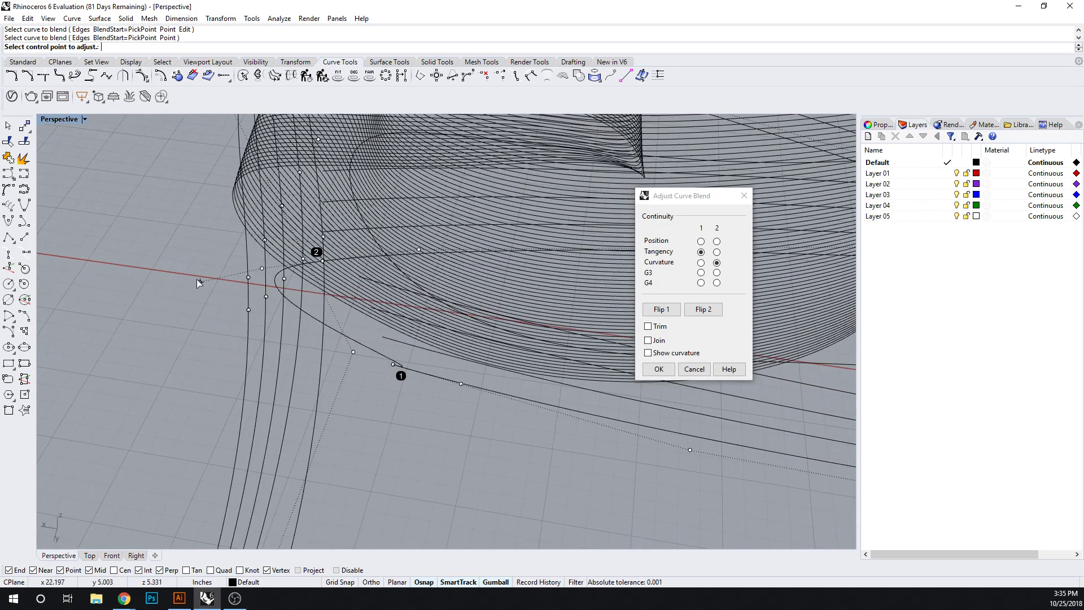
click(198, 280)
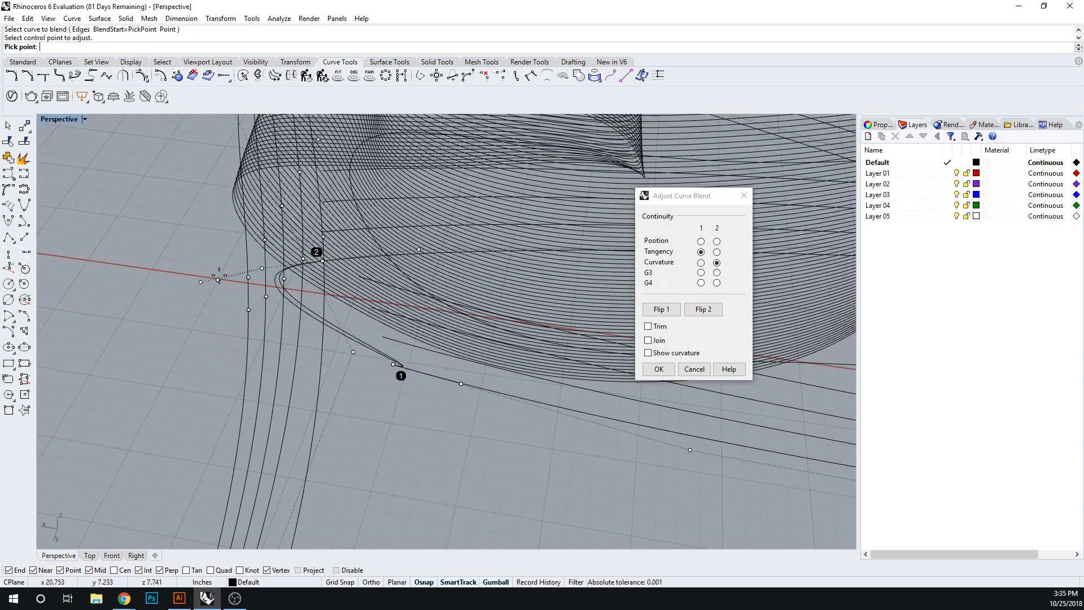
click(314, 276)
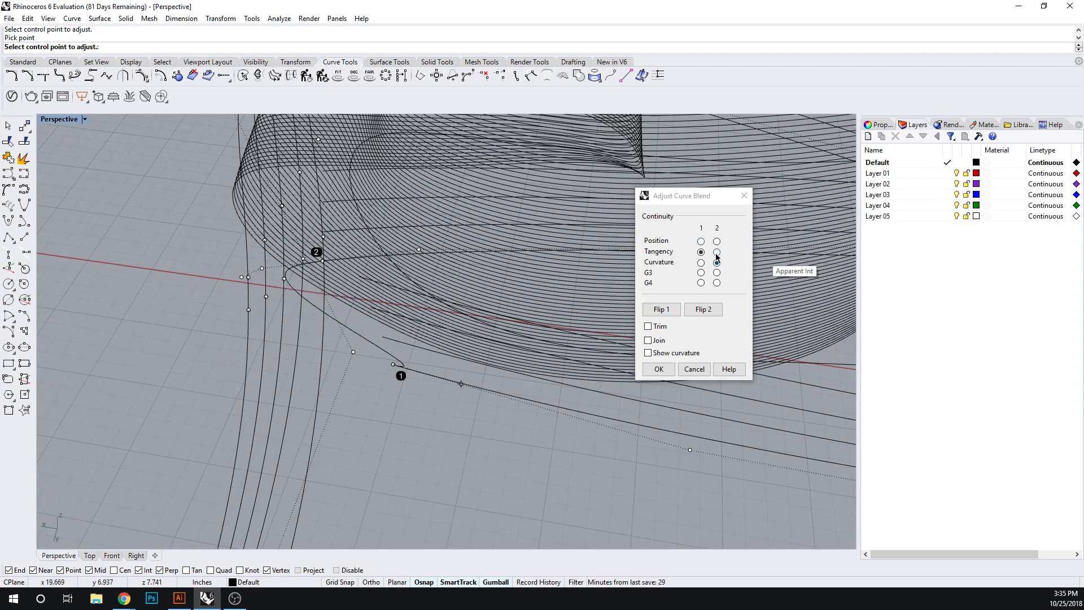
right_drag(375, 322, 358, 318)
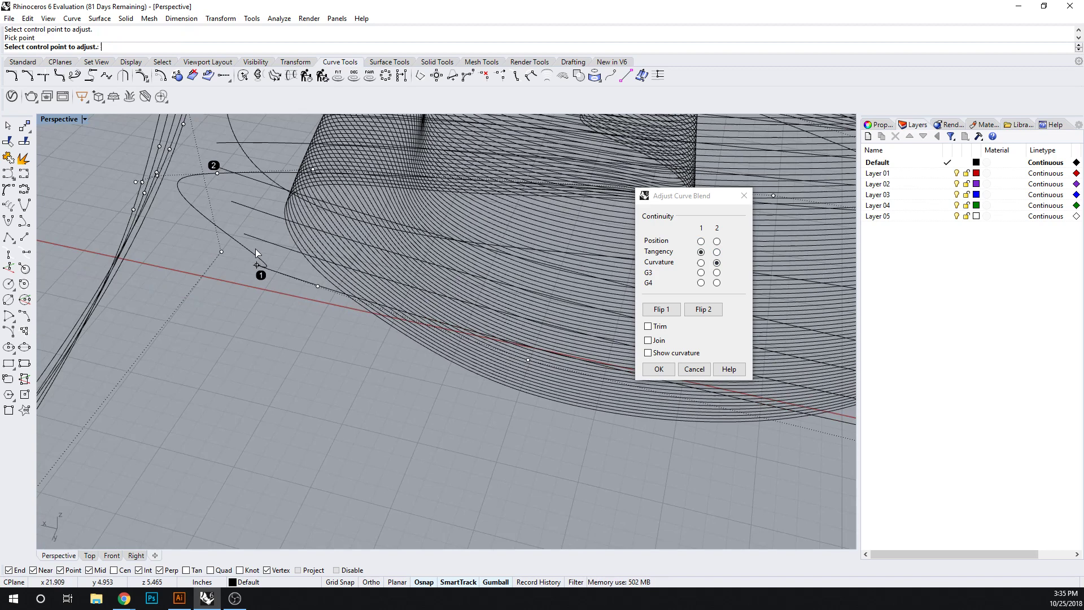
click(267, 273)
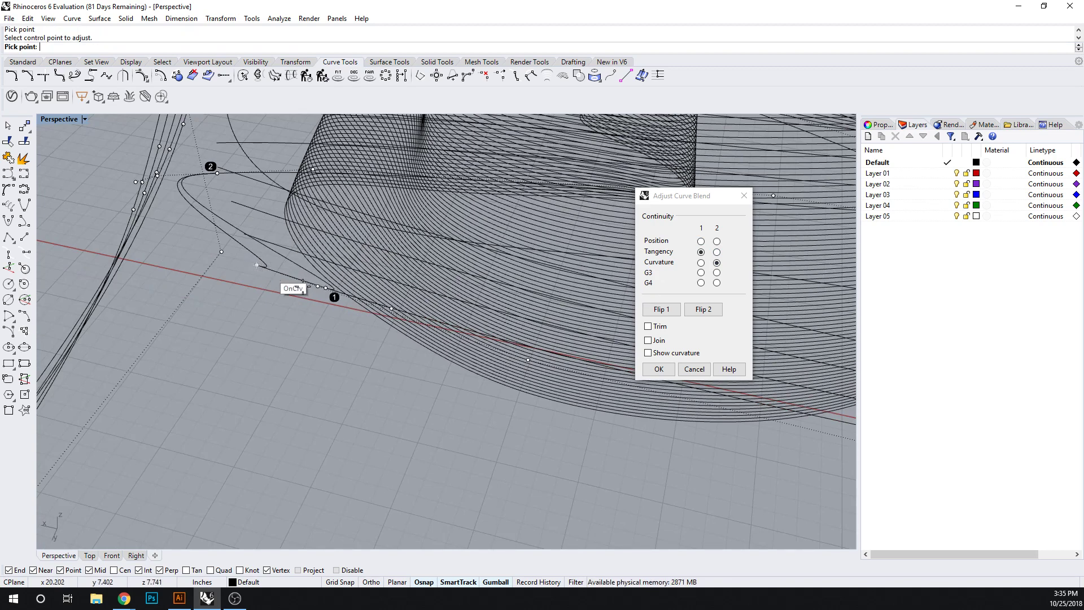
click(290, 282)
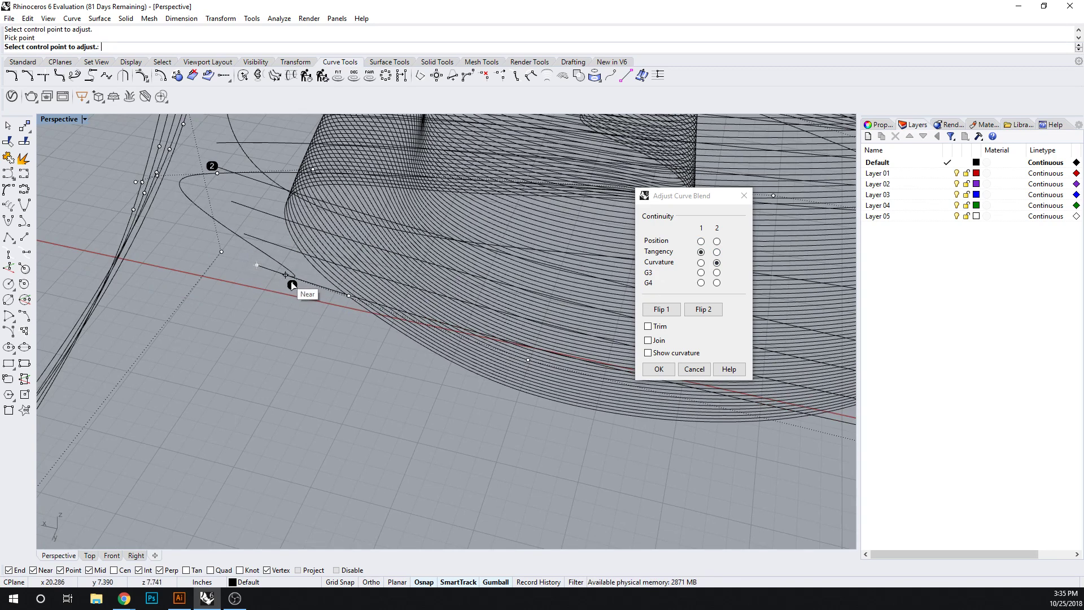
click(356, 299)
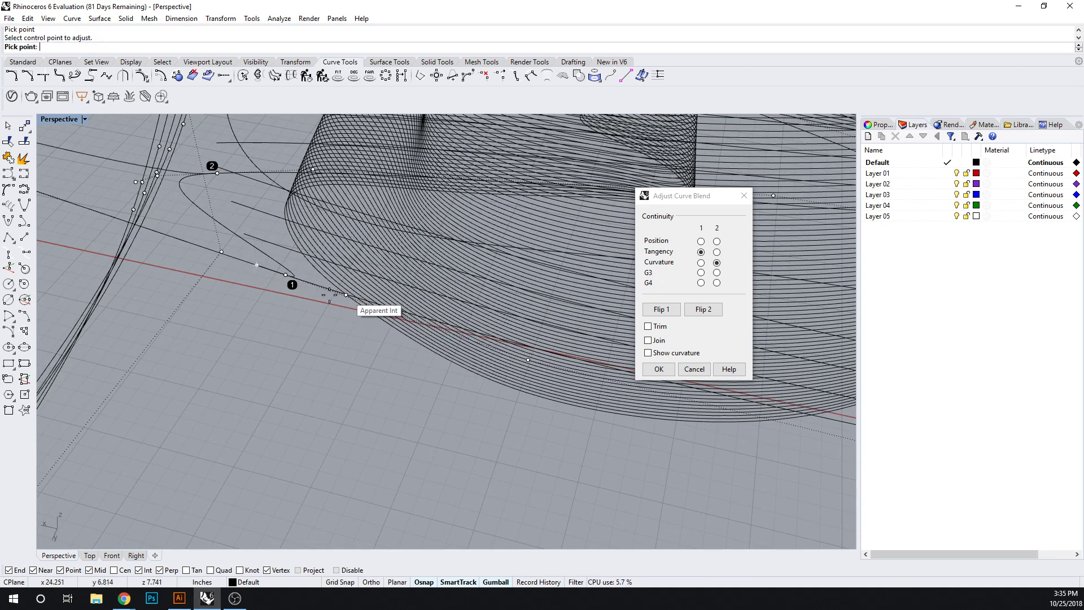
click(225, 264)
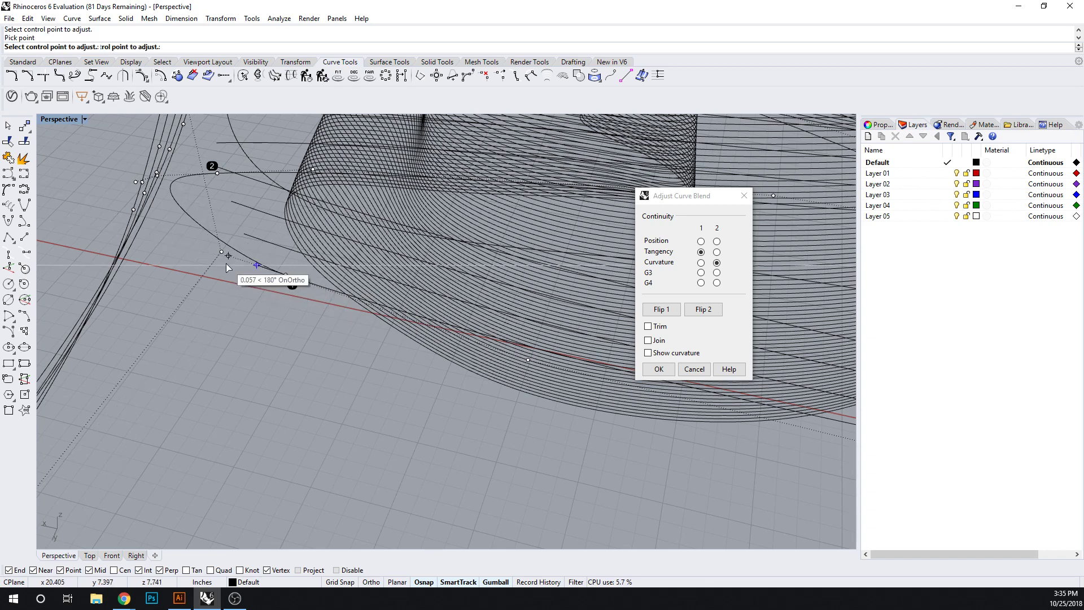
Step: Set the blend's second end to Tangency continuity, move its first-end handle farther outward, and accept the blend
click(716, 252)
click(256, 266)
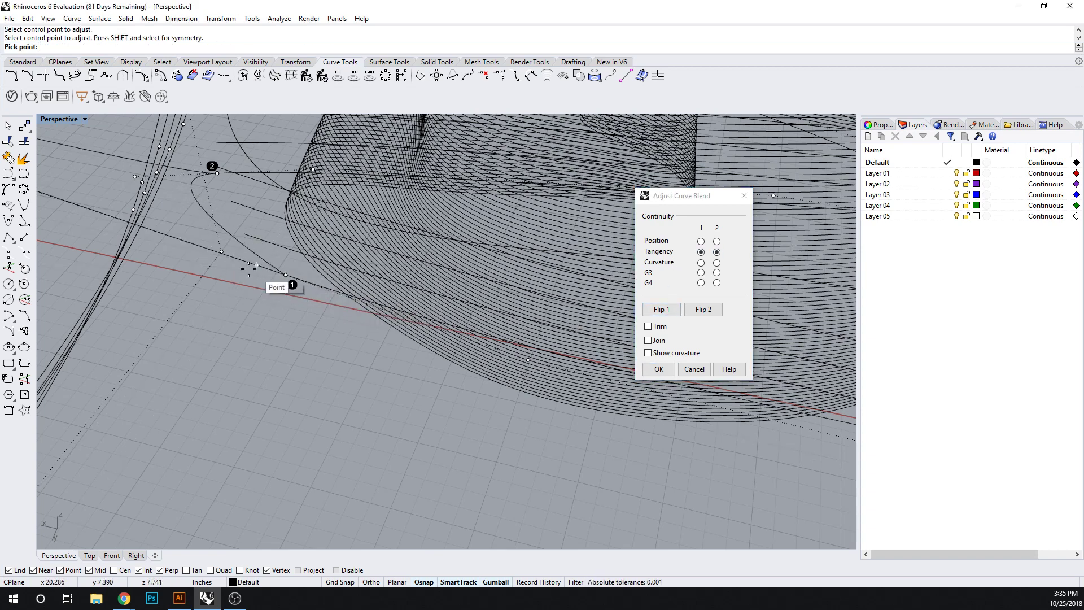
click(212, 251)
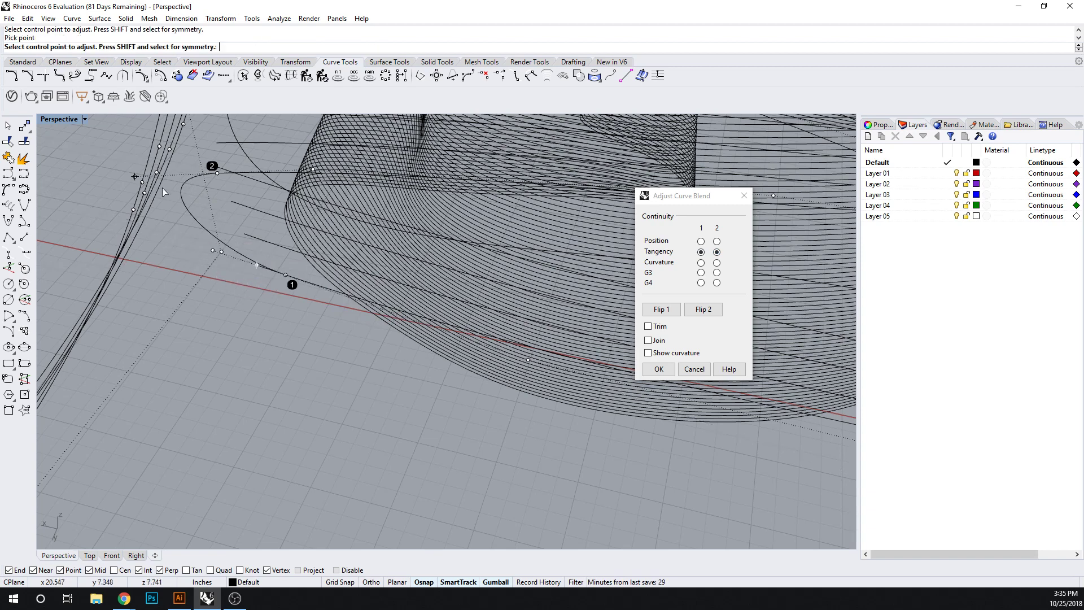
key(Return)
Step: Trim off the lowest curve's short stub that overhangs past the blend's first end, using the blend as the cutting object
scroll(208, 268, down, 2)
scroll(208, 249, up, 4)
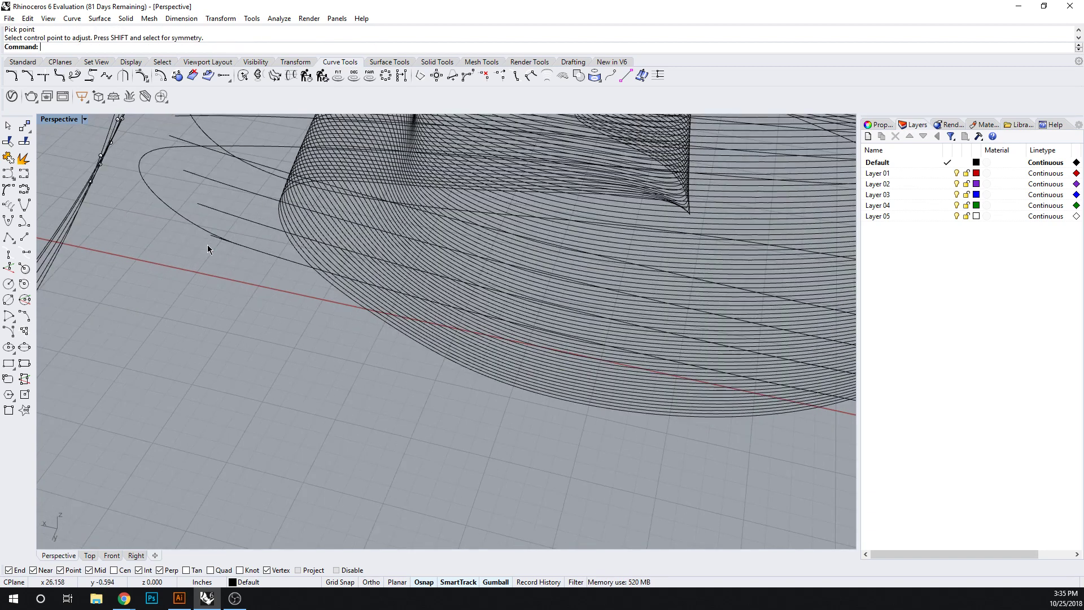
right_drag(200, 218, 195, 219)
click(196, 219)
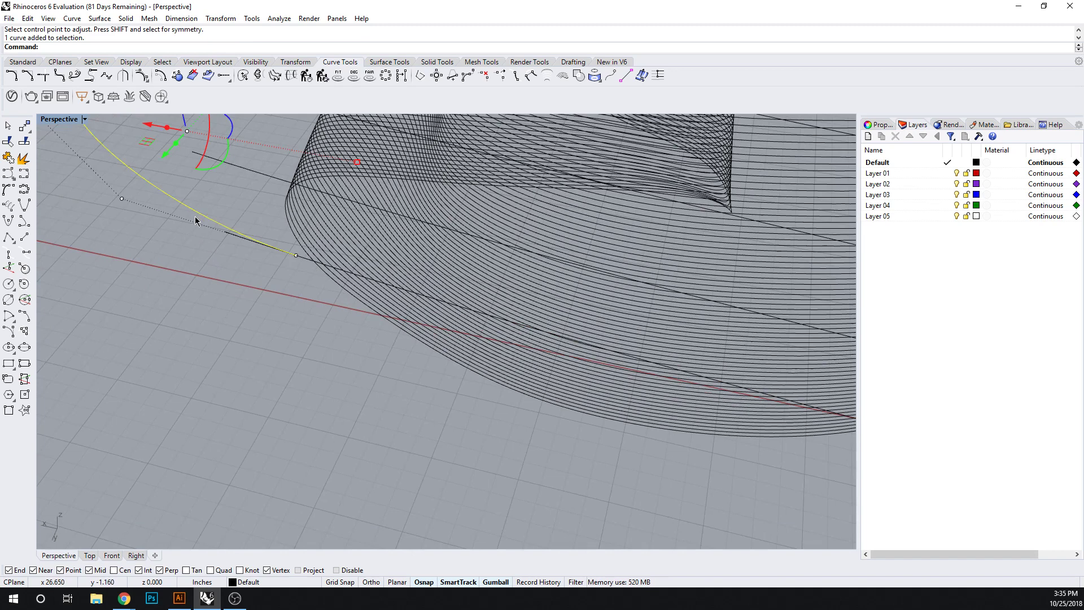
text(tr)
key(space)
click(227, 234)
click(227, 233)
key(space)
click(236, 253)
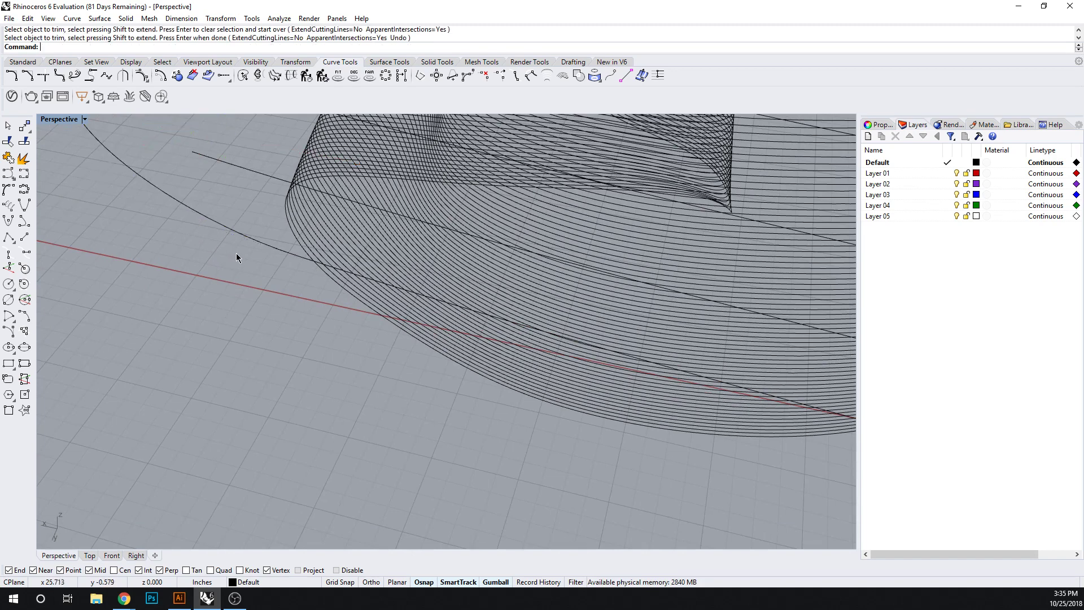
Step: Join the lowest trimmed curve and its blend into one closed curve
right_drag(236, 255, 271, 259)
click(248, 254)
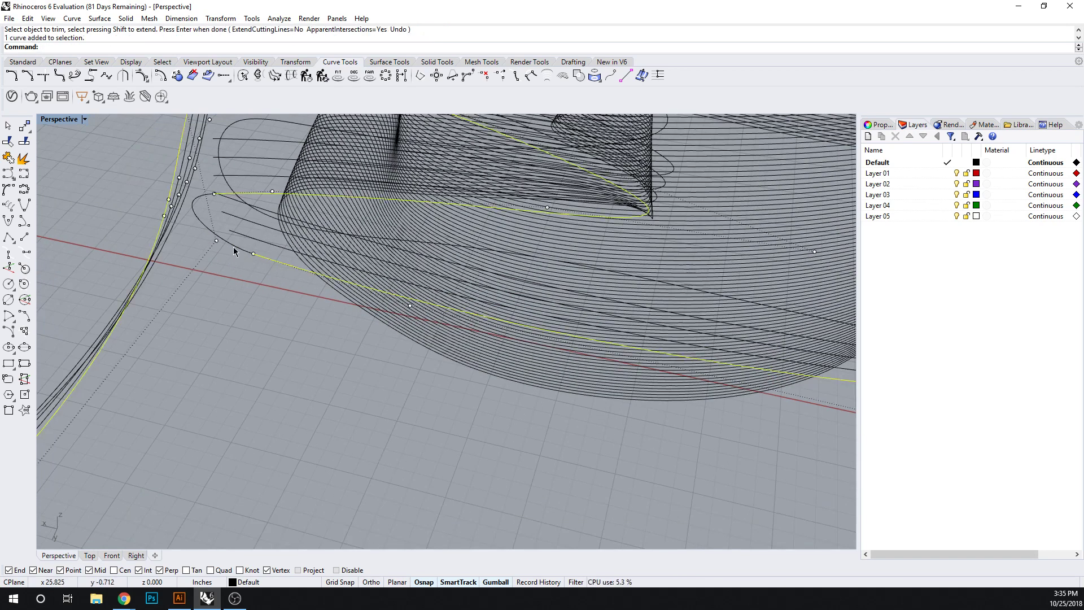
click(233, 251)
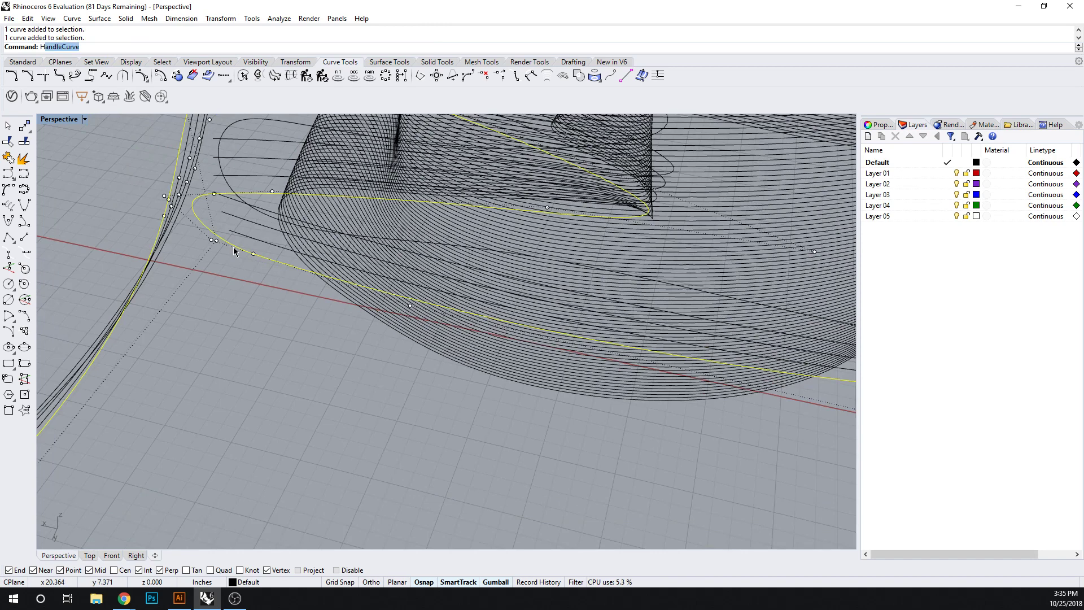
key(BackSpace)
key(Return)
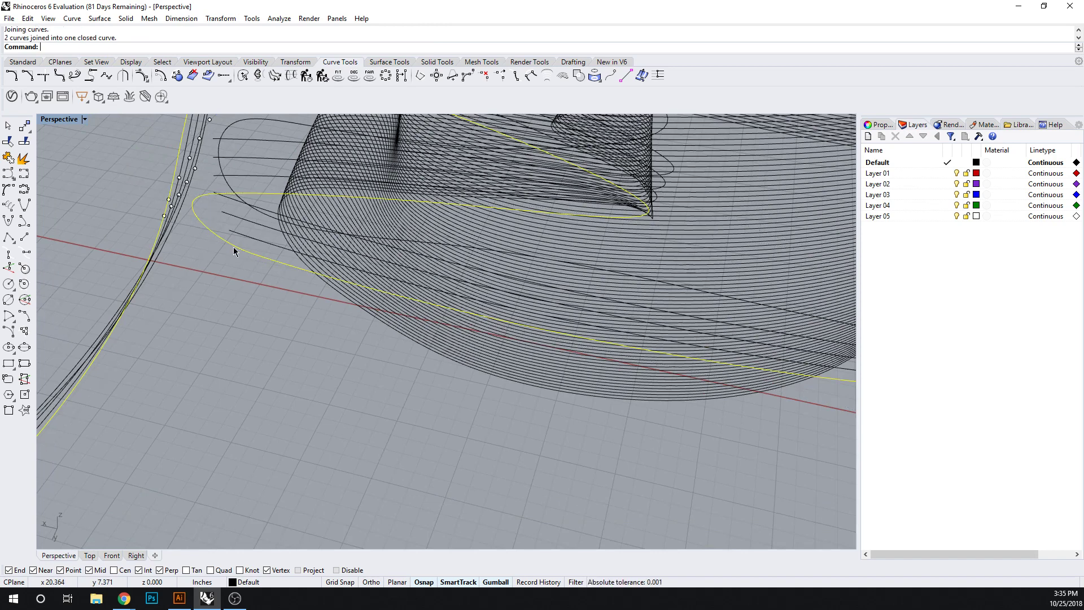
Step: Try an ArcBlend between the two open ends of the next trimmed curve above
right_drag(234, 251, 249, 275)
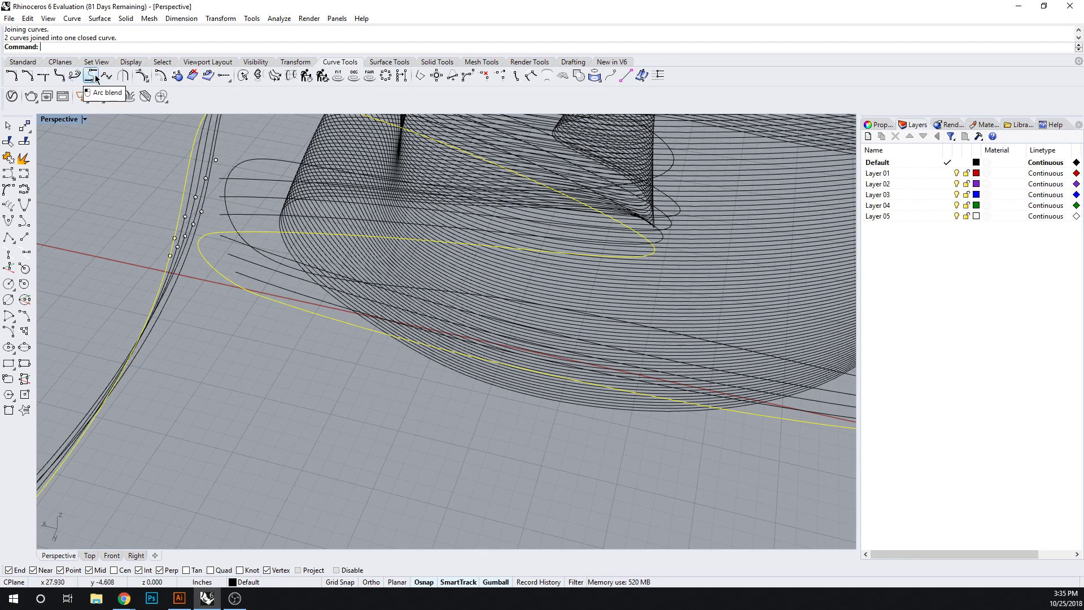
click(92, 75)
click(239, 272)
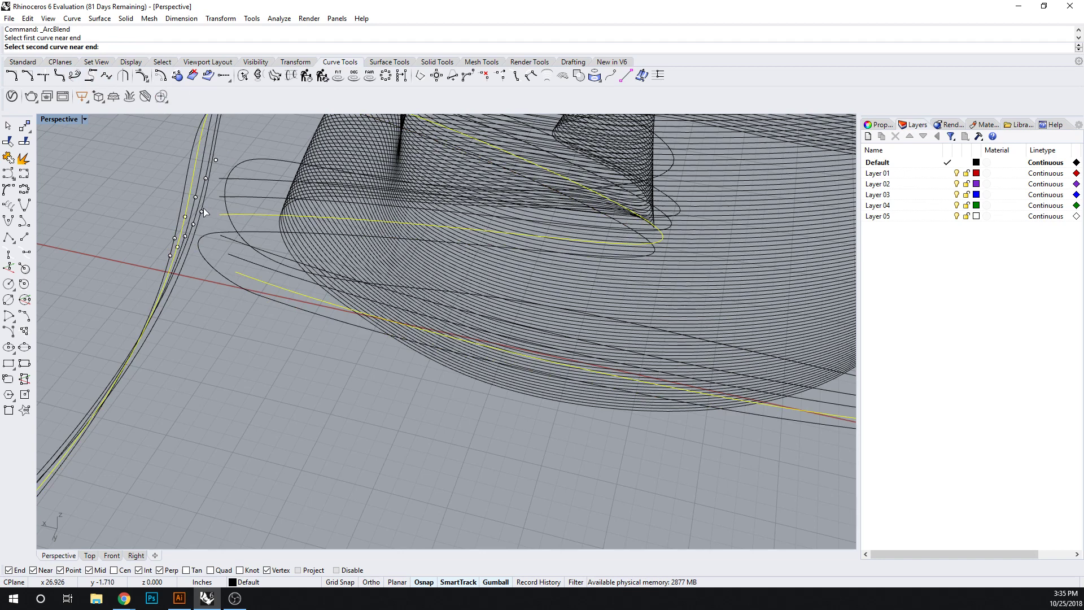
click(212, 224)
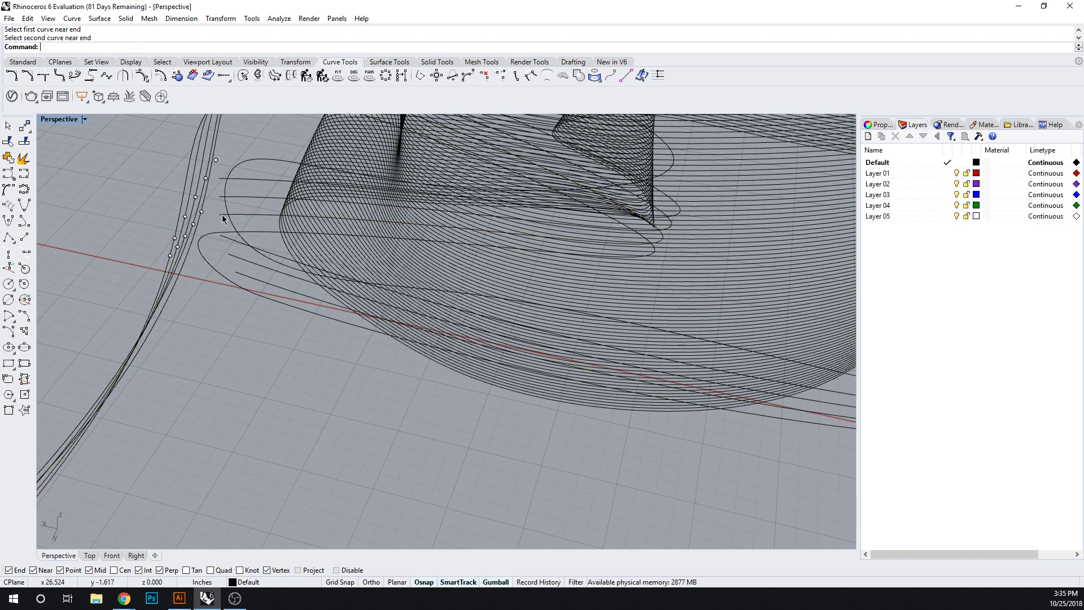
right_click(238, 271)
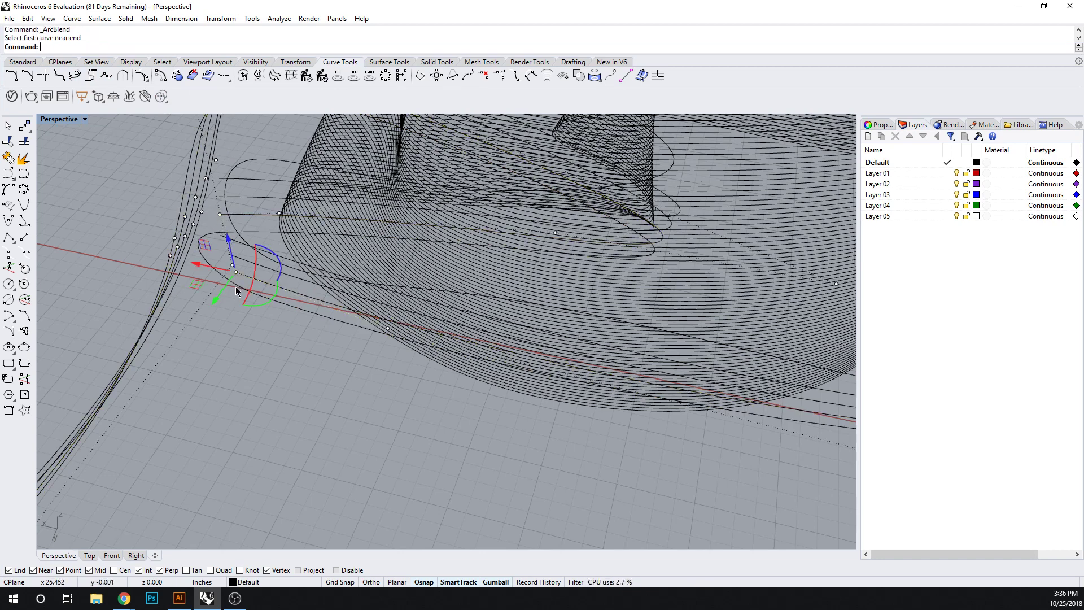
Step: Start a BlendCrv blend between the two open ends of the second-lowest curve and flip its direction at end 1
click(70, 80)
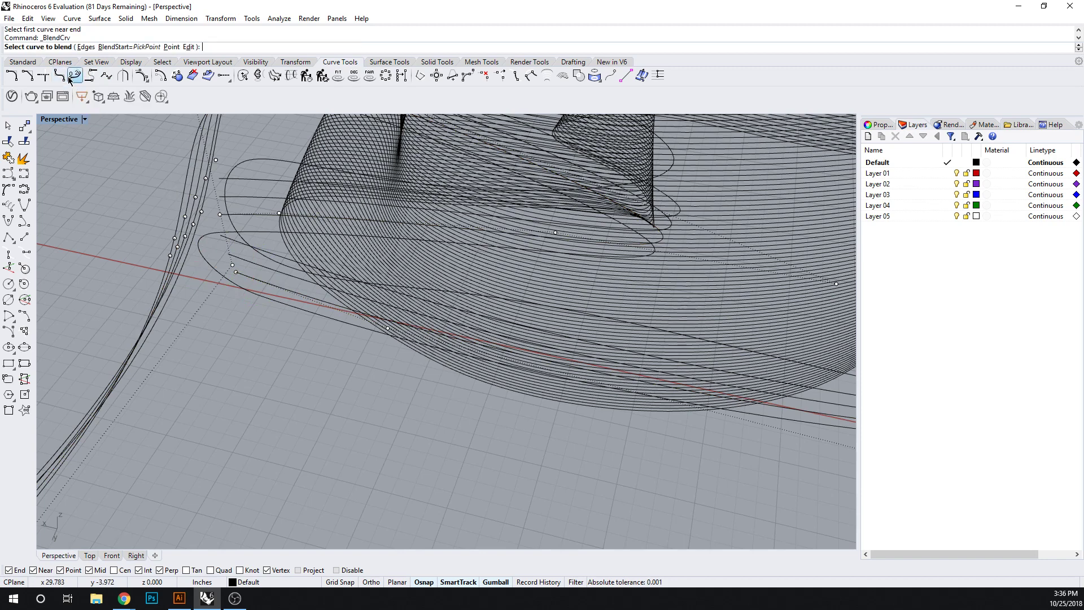
click(237, 272)
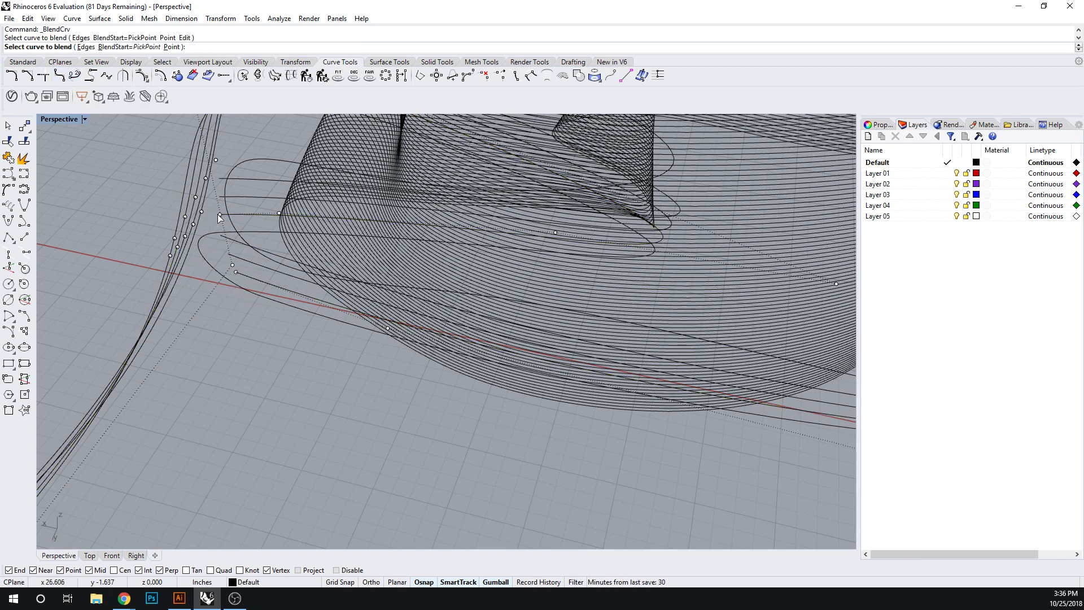
click(218, 215)
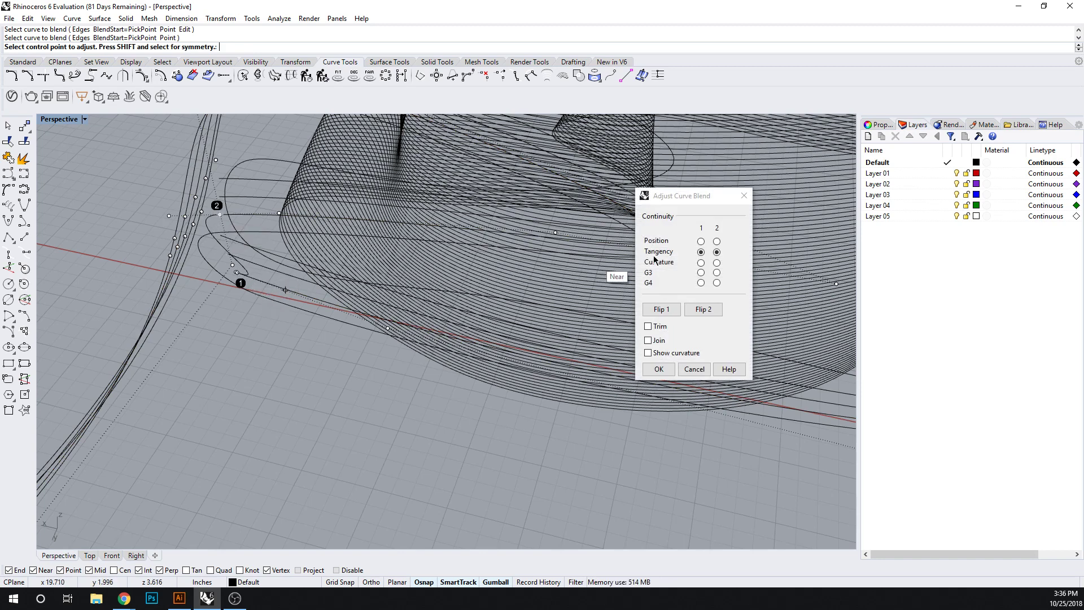
click(705, 314)
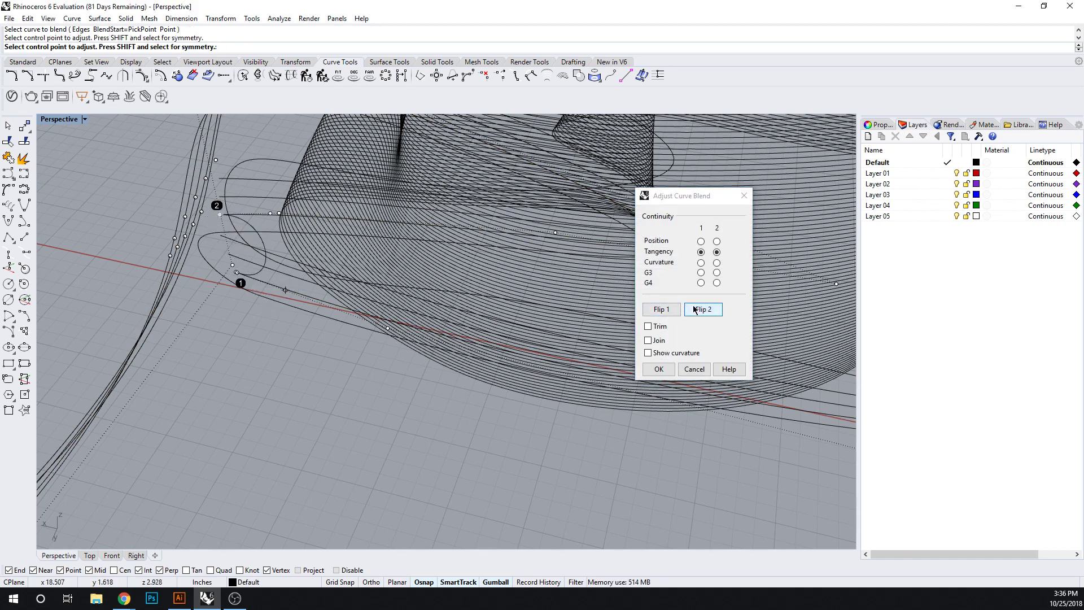
click(696, 309)
click(661, 309)
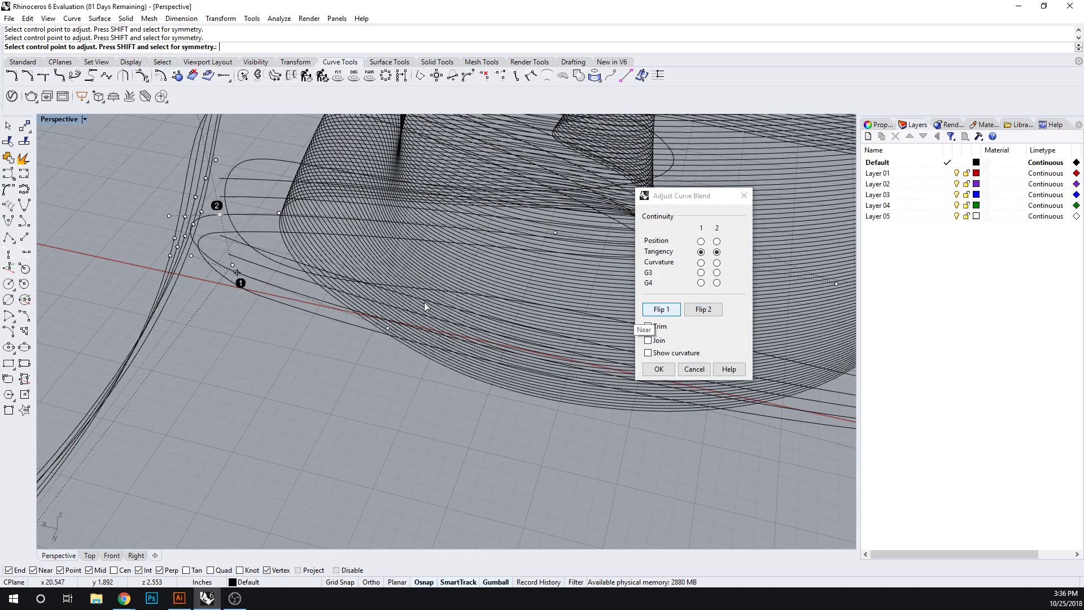
Step: Pull the blend's second-end handle inward toward the curve end and accept the blend
scroll(217, 223, up, 5)
right_drag(218, 223, 236, 250)
scroll(259, 273, down, 4)
scroll(297, 336, up, 5)
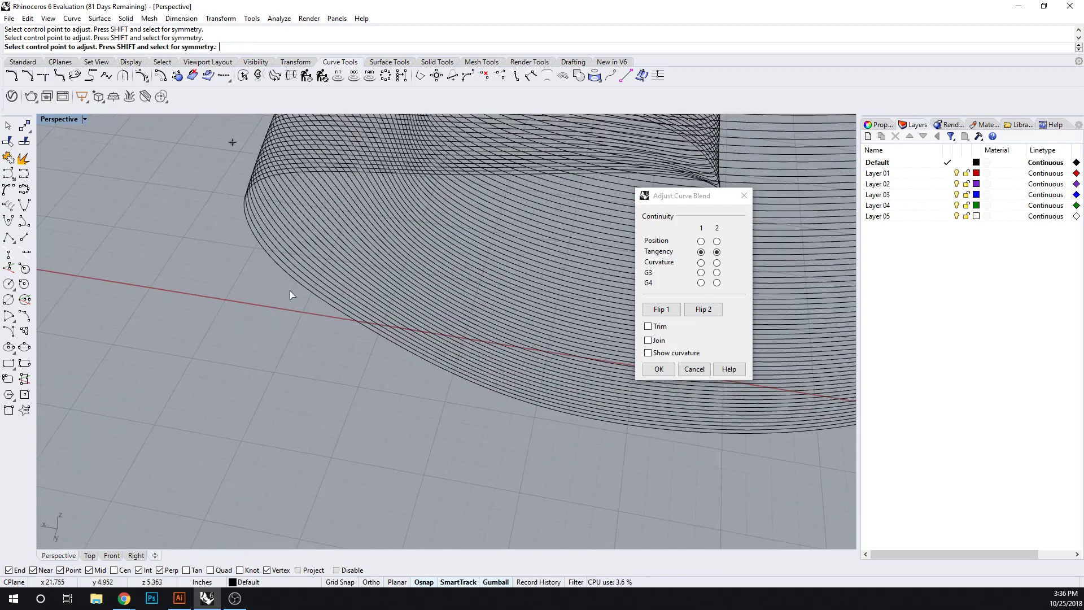
scroll(291, 294, down, 1)
right_drag(322, 273, 300, 277)
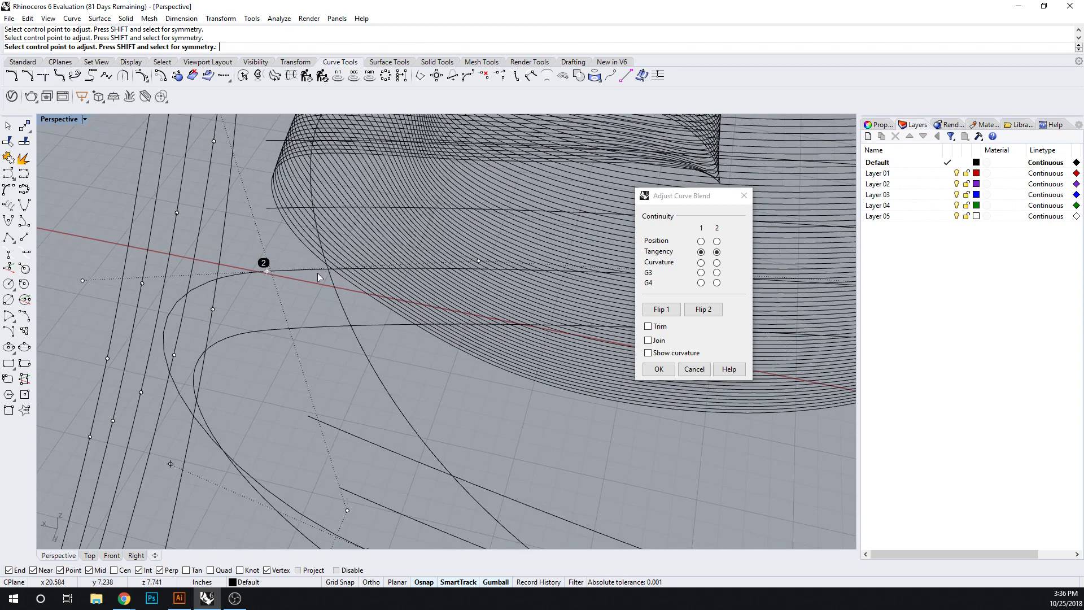
click(80, 279)
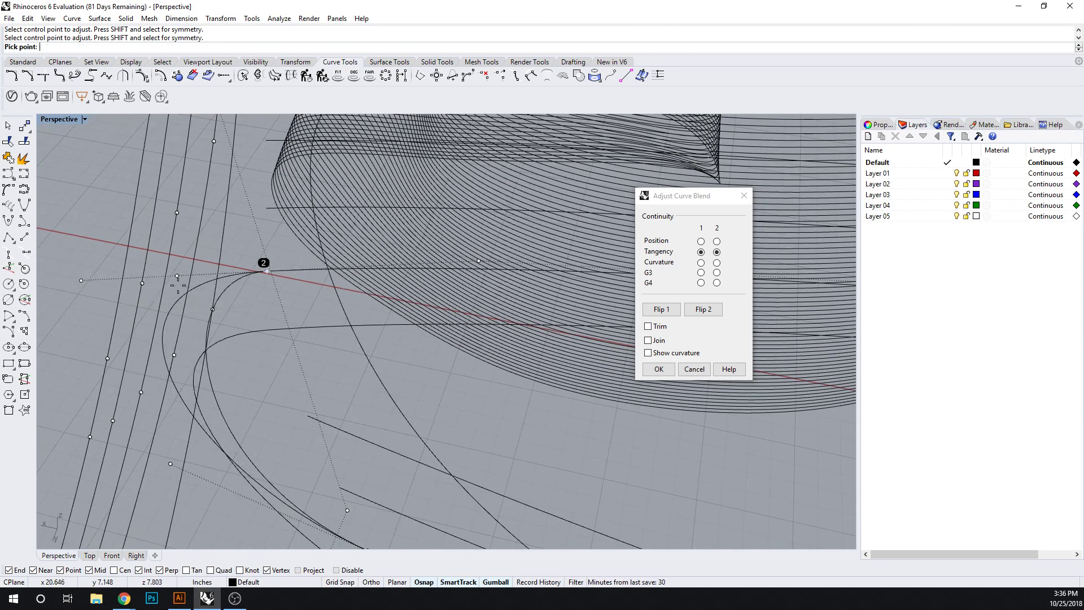
click(192, 286)
scroll(212, 336, down, 2)
right_drag(212, 332, 210, 334)
key(Return)
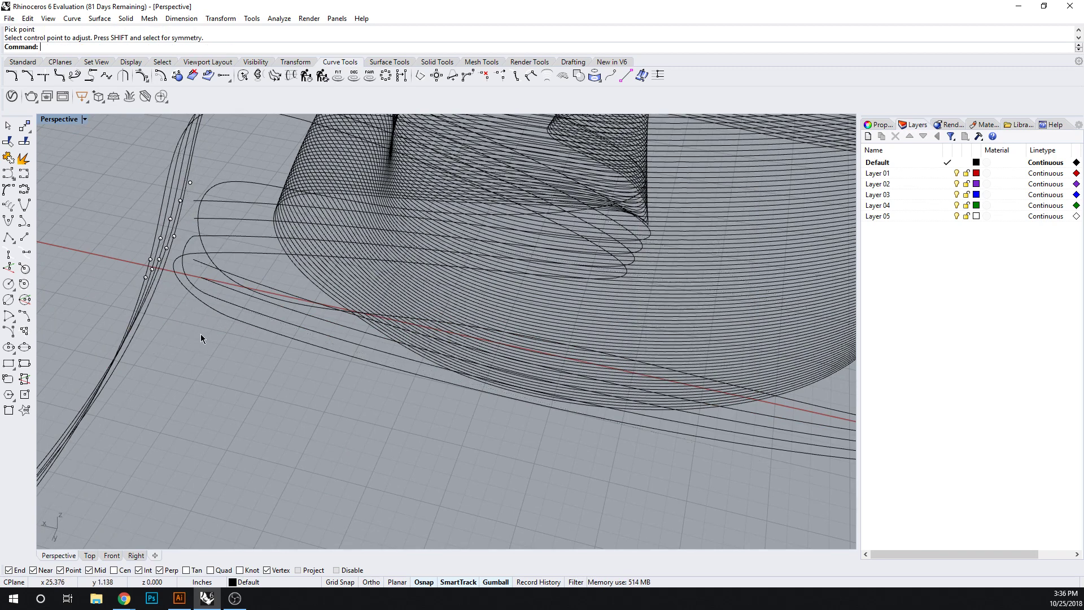
Step: Try a radius 0 Fillet between the open ends of the third curve, repeat it with different pick points, and undo it
click(207, 279)
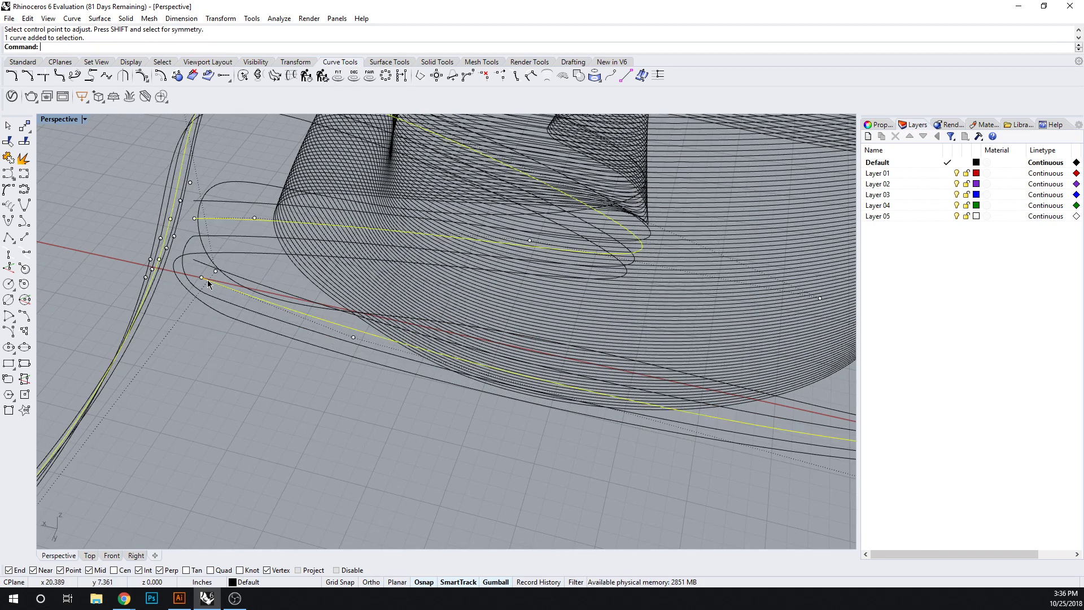
click(11, 76)
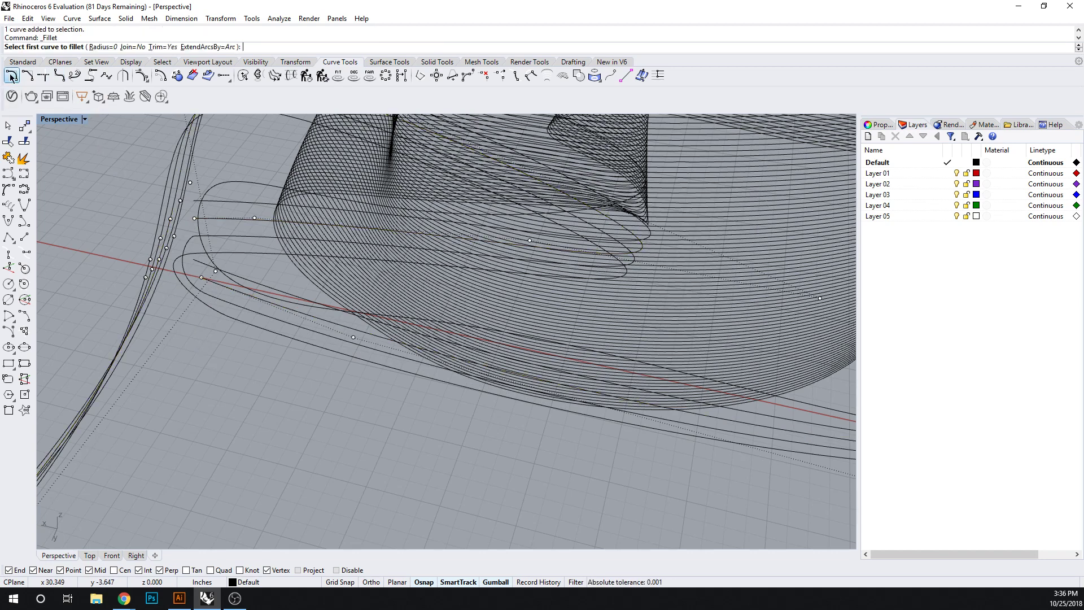
click(205, 282)
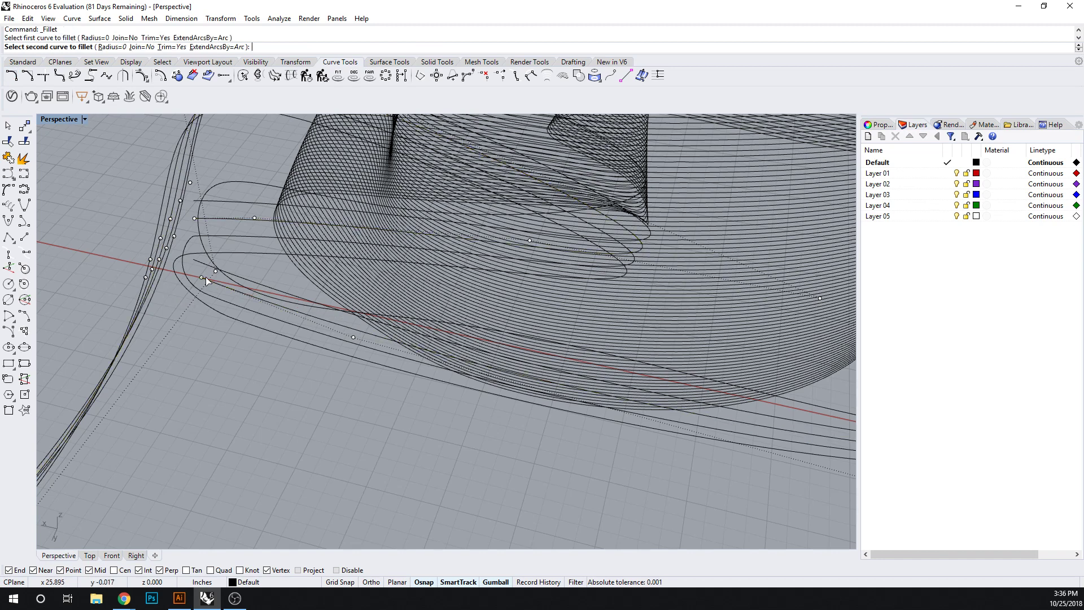
click(197, 219)
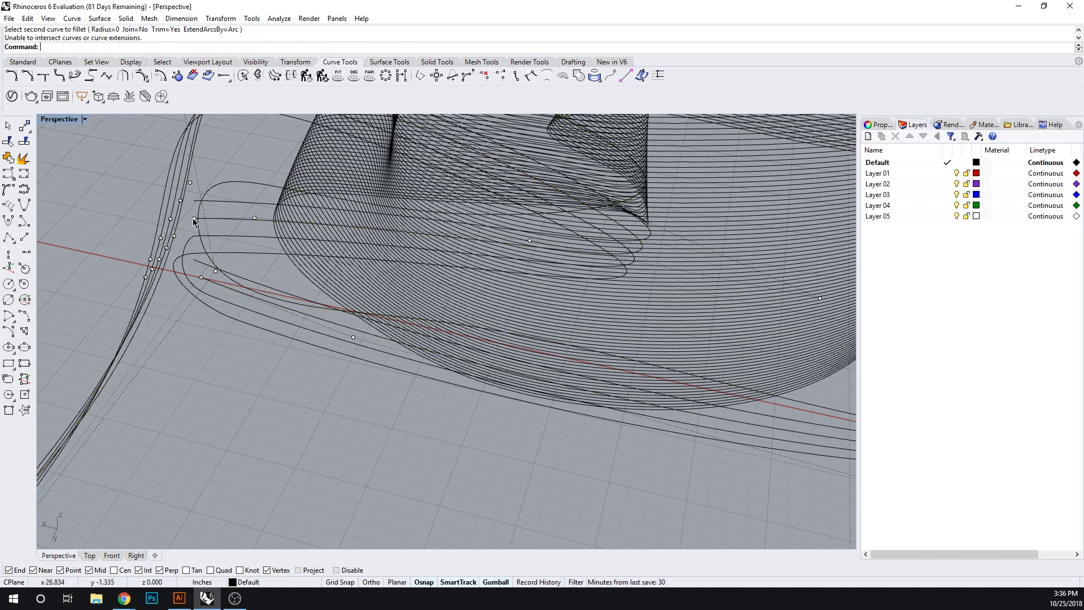
click(194, 220)
right_drag(212, 288, 211, 306)
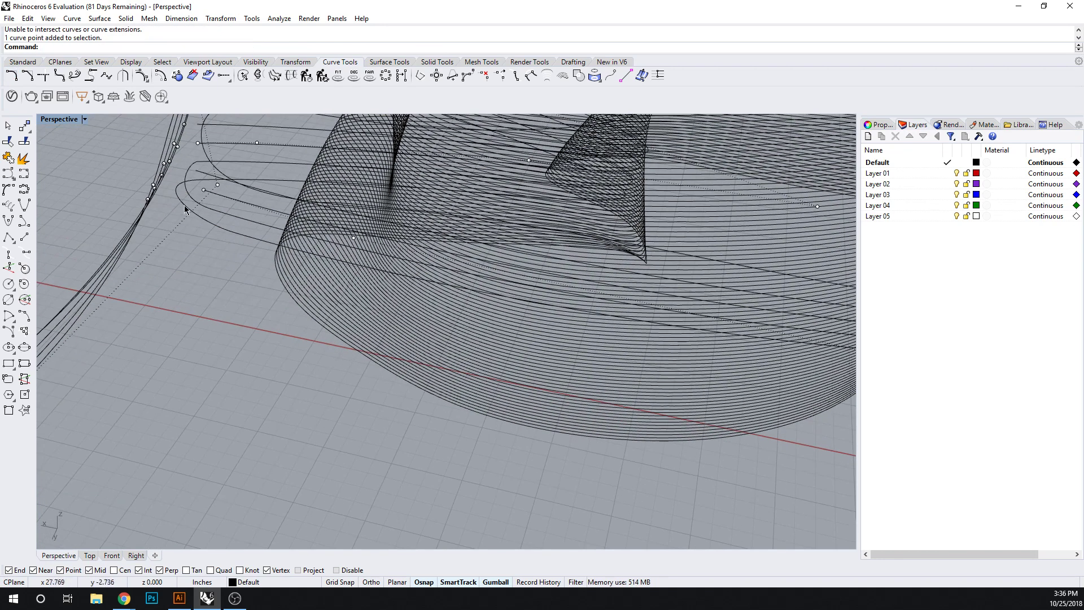
key(Return)
click(218, 195)
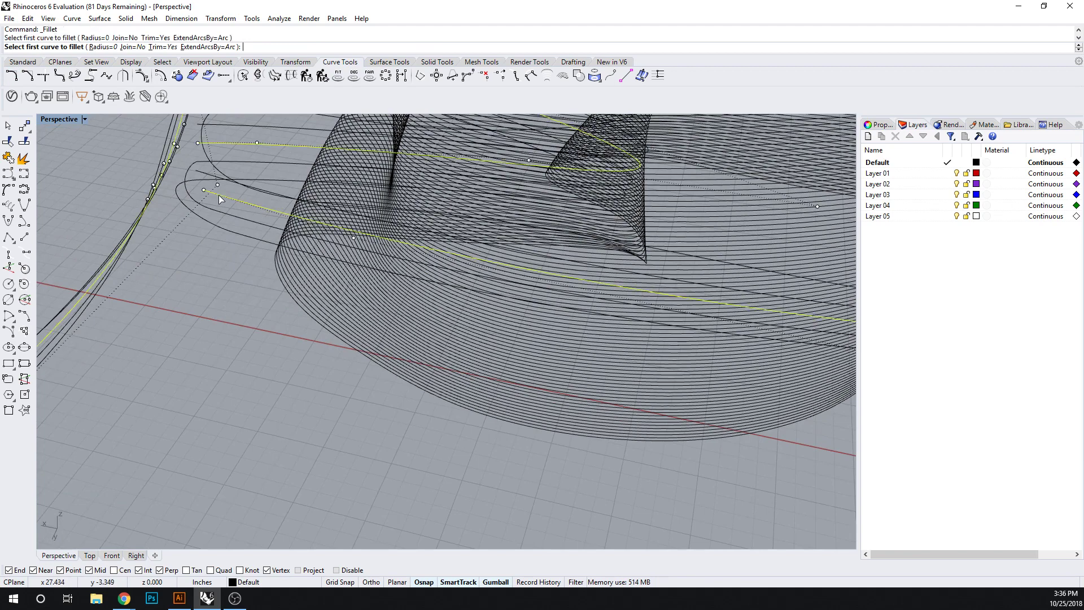
click(231, 143)
key(ctrl+z)
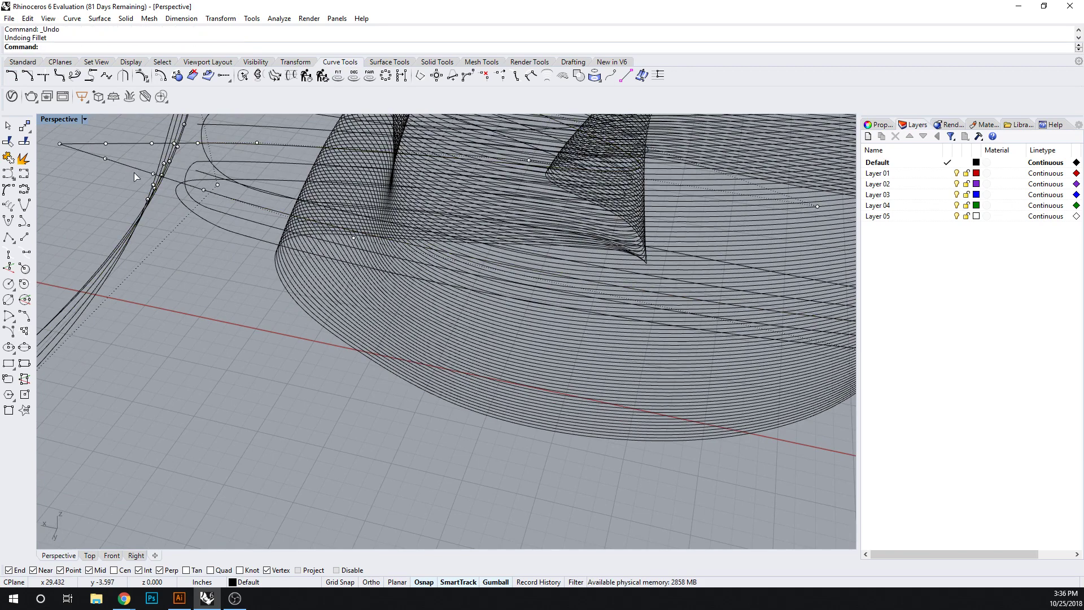
Step: Close the third curve by continuing it as an interpolated curve (ContinueInterpCrv) to its opposite open end
right_drag(269, 179, 287, 231)
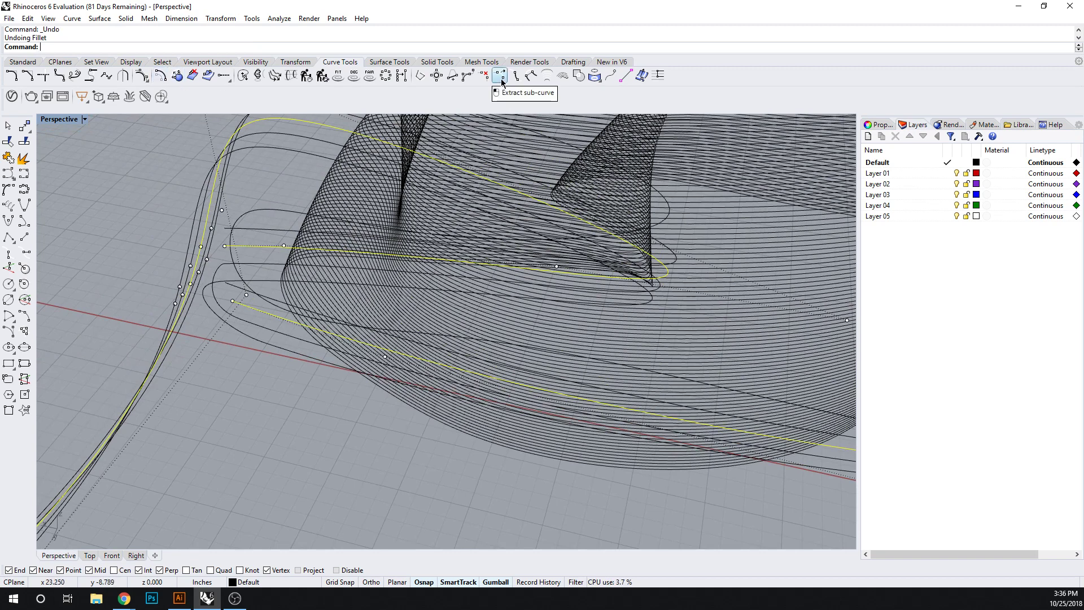
click(464, 78)
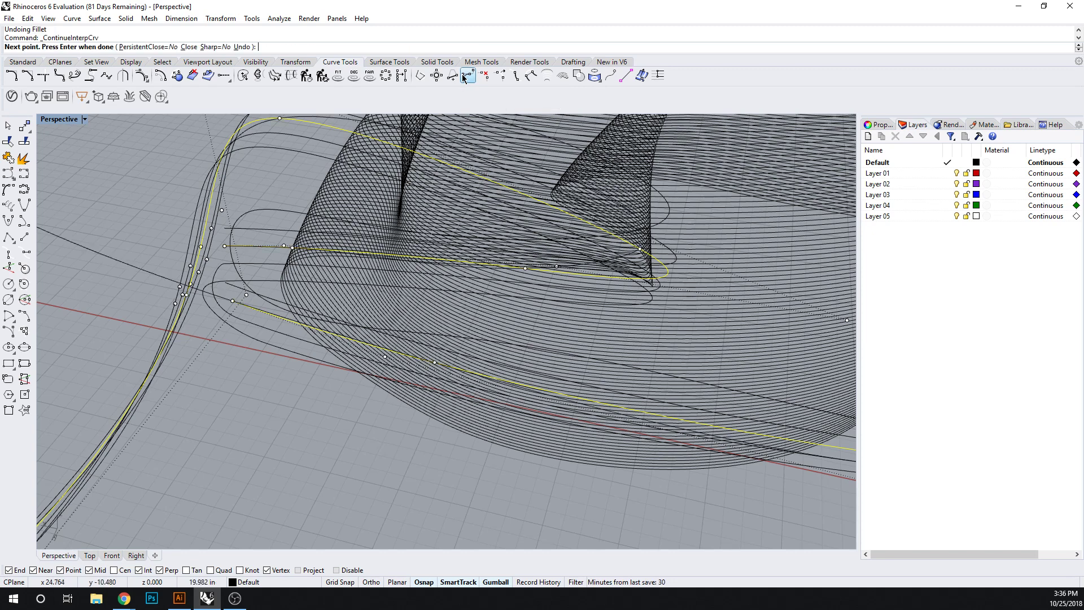
click(226, 246)
key(Return)
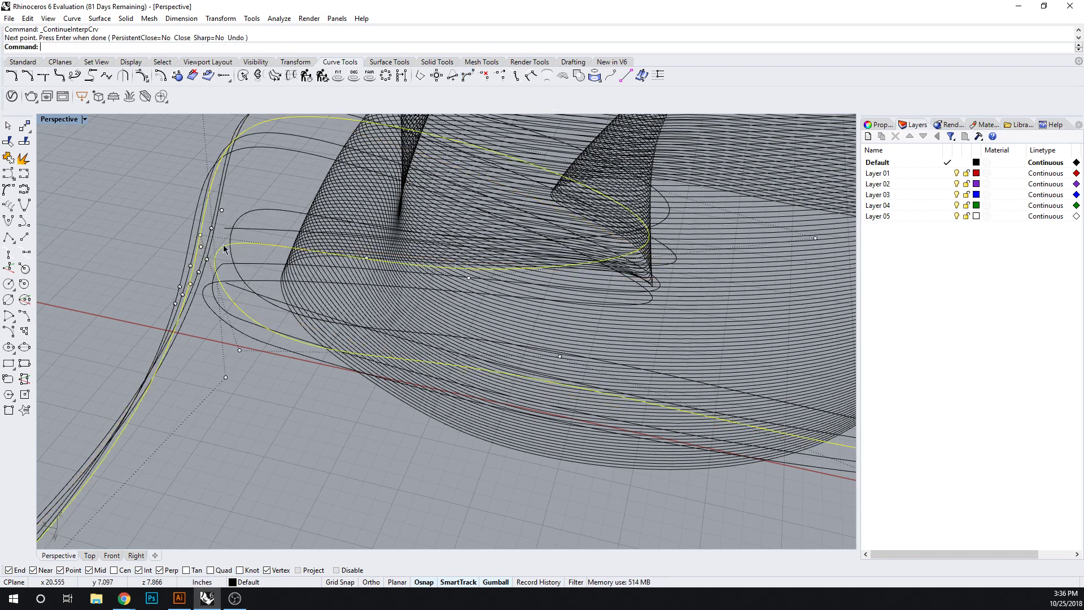
click(232, 409)
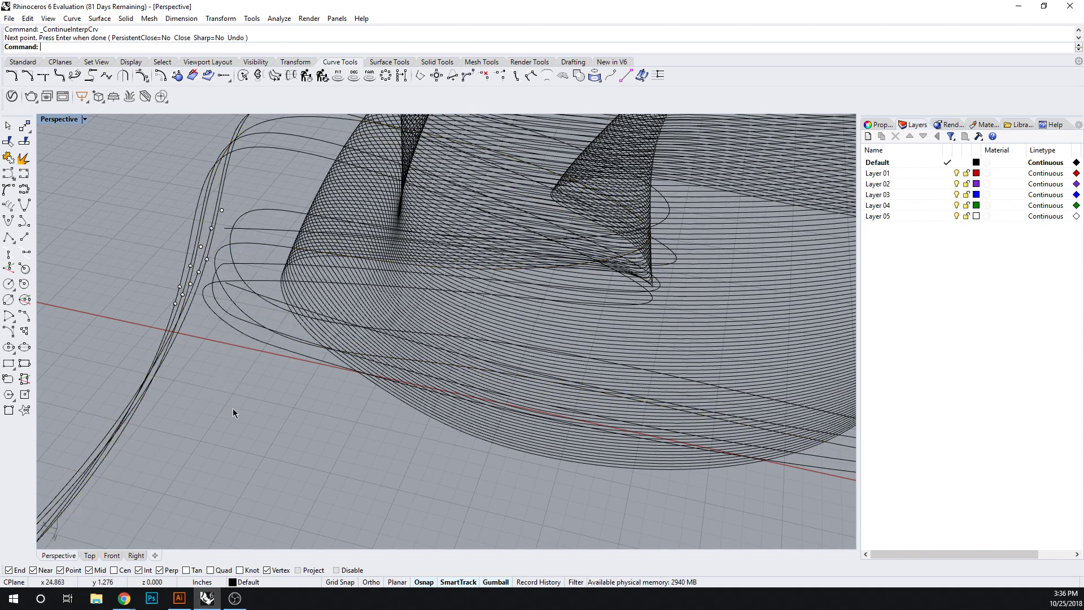
Step: Close the next open curve by continuing it as a control point curve (ContinueCurve) to its opposite open end
right_drag(249, 395, 251, 395)
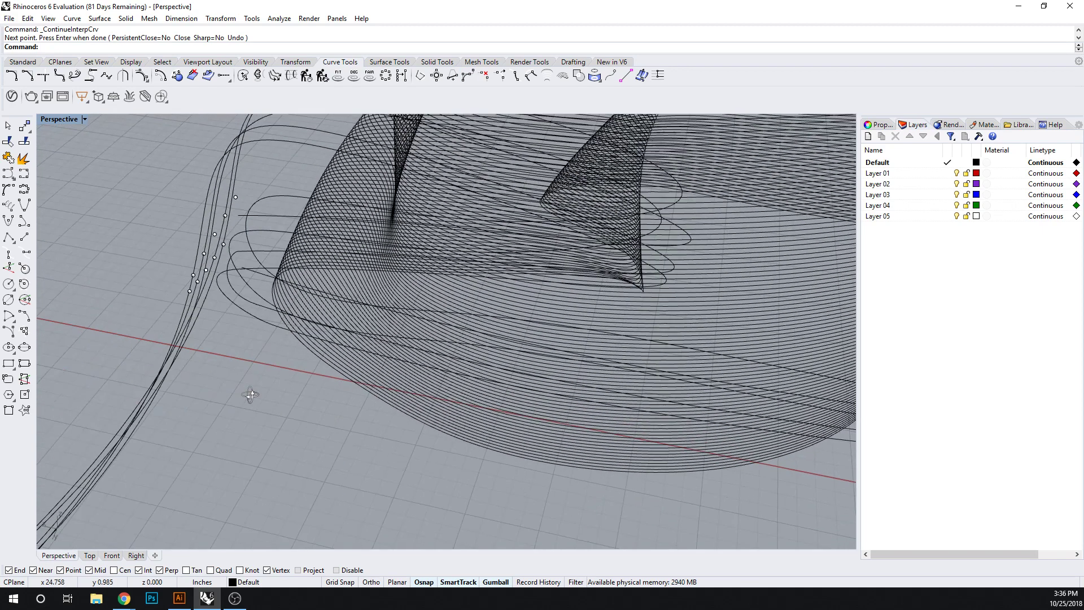
click(256, 273)
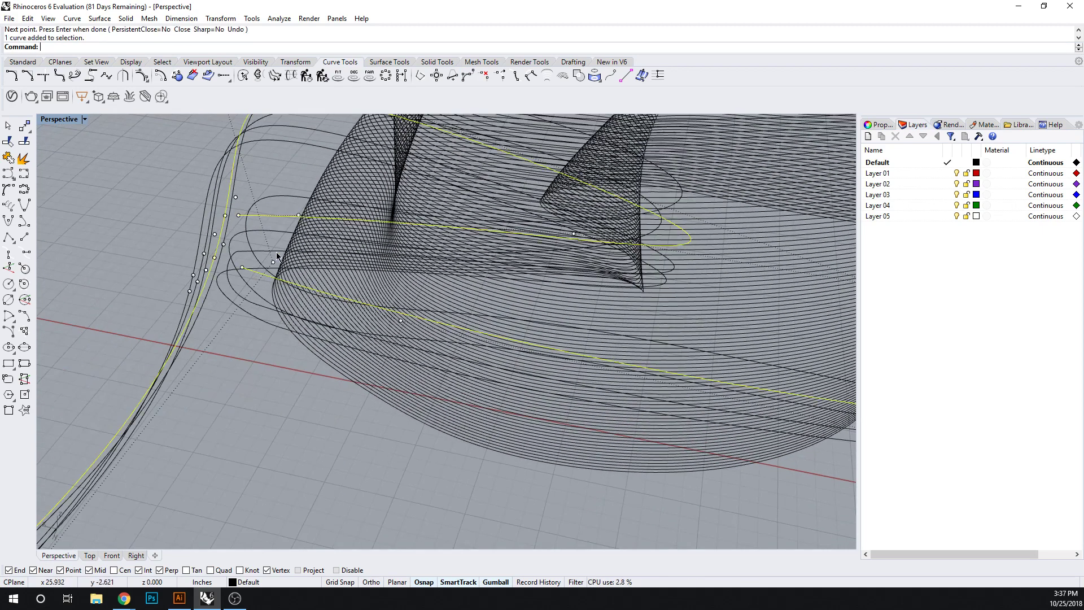
click(466, 78)
key(Return)
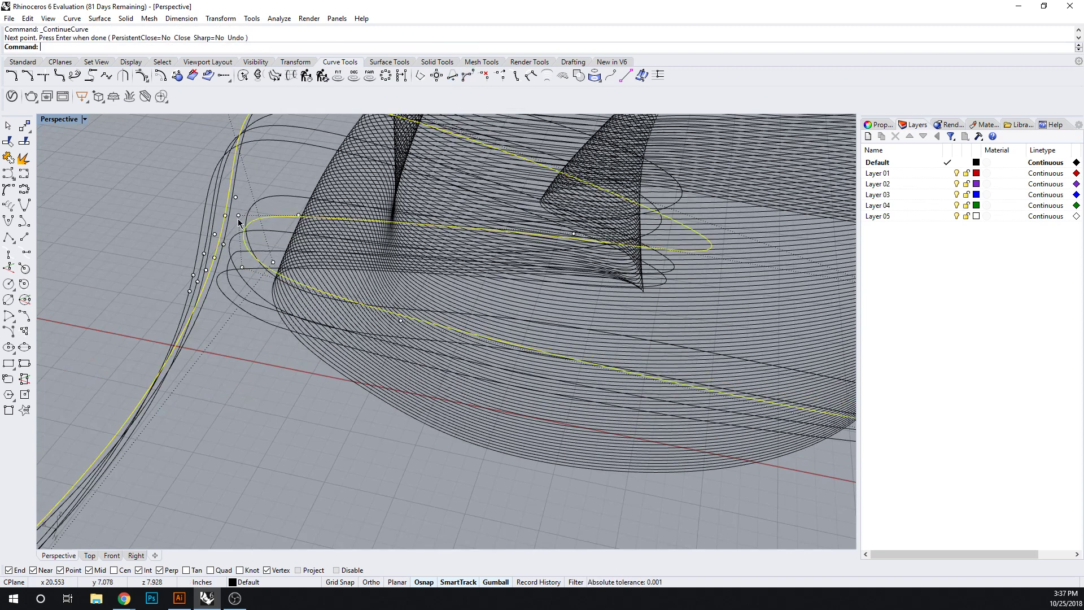
Step: Delete the points marking the self-intersections beside the repaired loops
right_drag(252, 377, 269, 355)
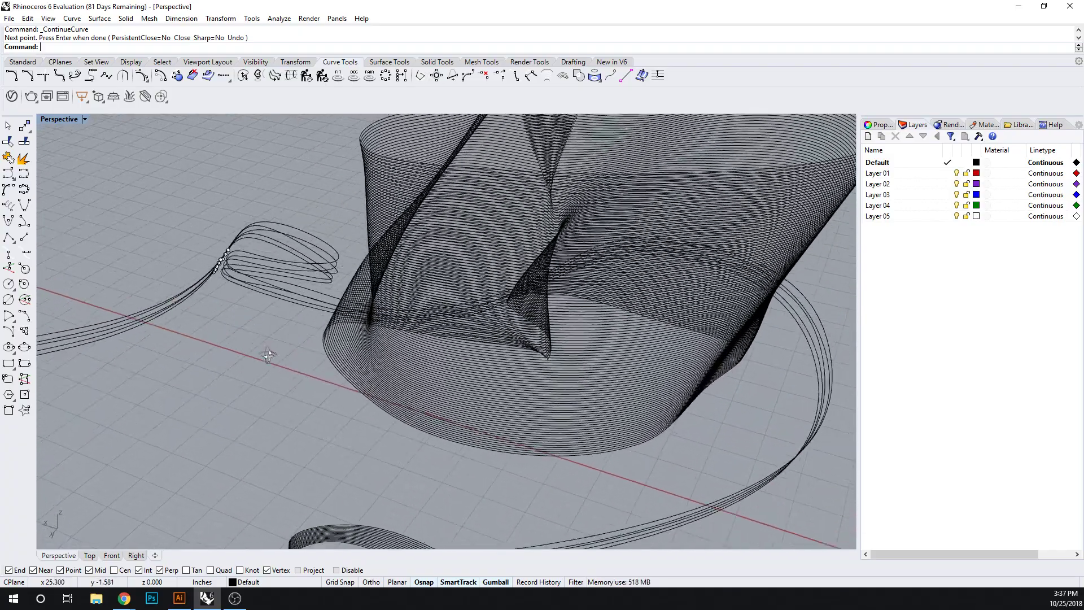
drag(183, 221, 241, 290)
key(Delete)
Step: Move the open contour curve by its loose end to the apparent intersection with the neighbouring curves
right_drag(242, 291, 374, 447)
click(496, 292)
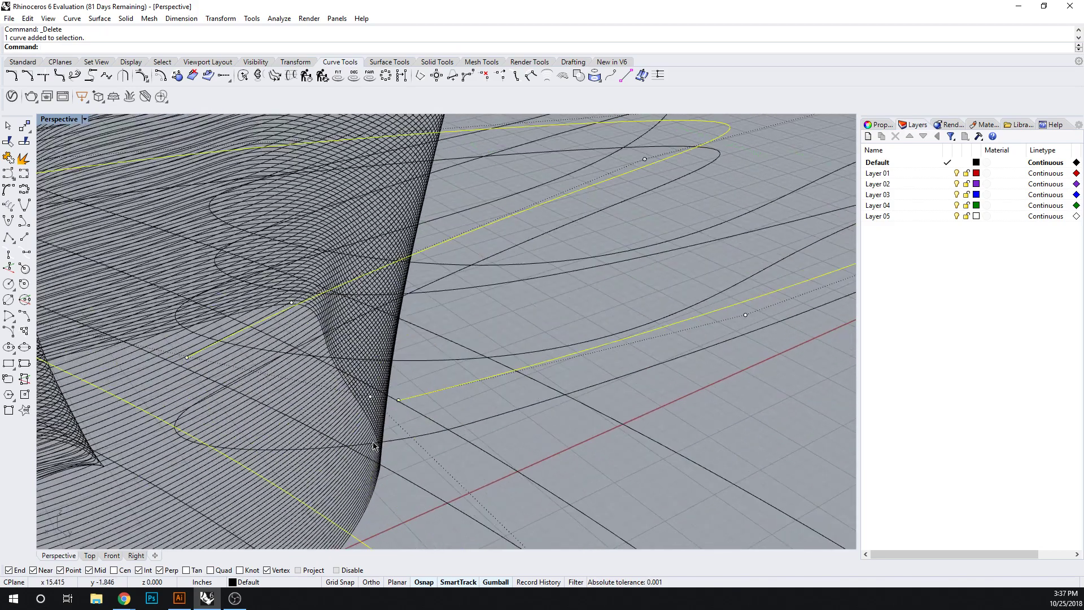
text(m)
key(Return)
click(187, 358)
scroll(293, 342, down, 2)
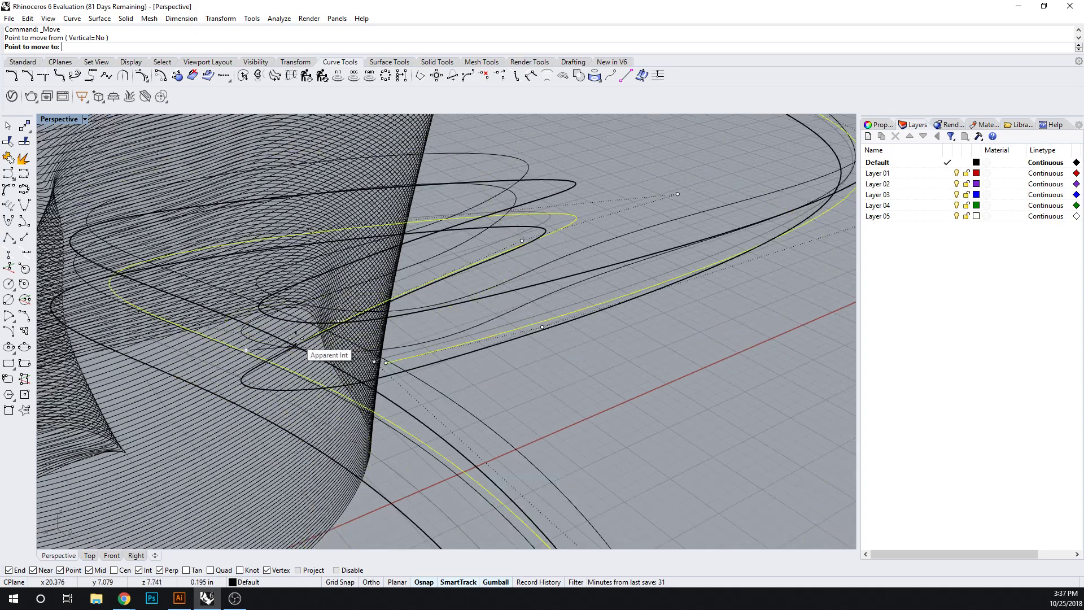
click(295, 344)
scroll(344, 362, down, 6)
right_drag(351, 368, 460, 394)
click(526, 417)
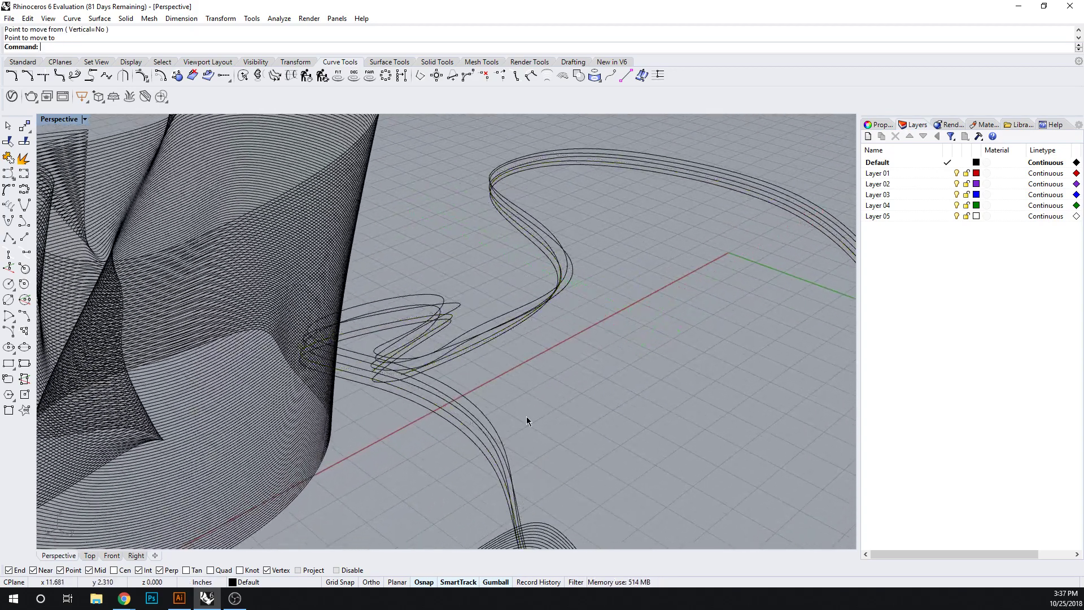
Step: Match the two open ends of the curve with each other using Tangency continuity
scroll(399, 376, up, 5)
click(424, 373)
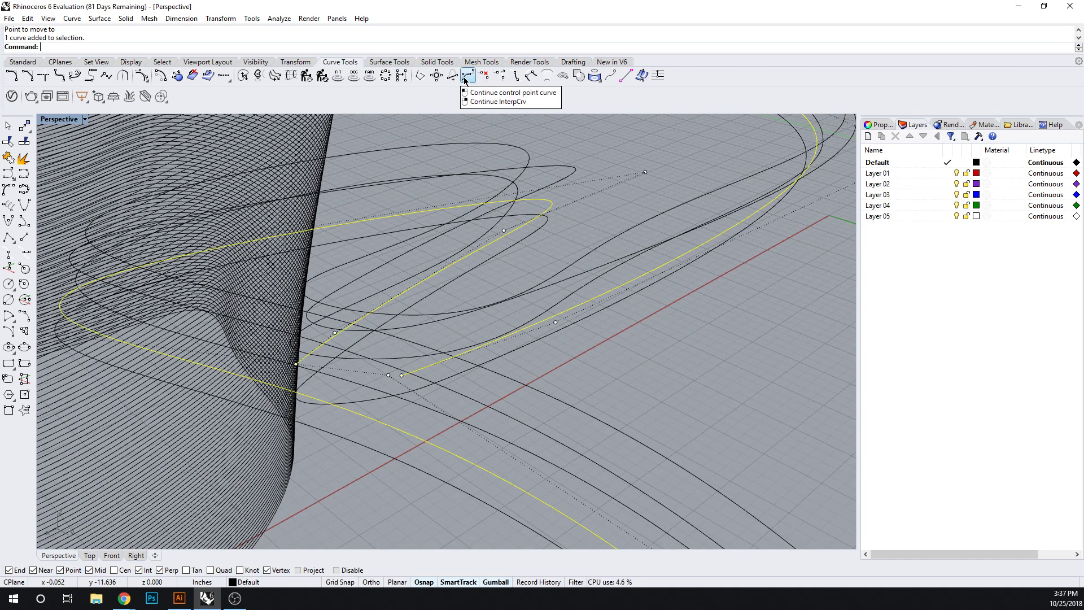
click(106, 78)
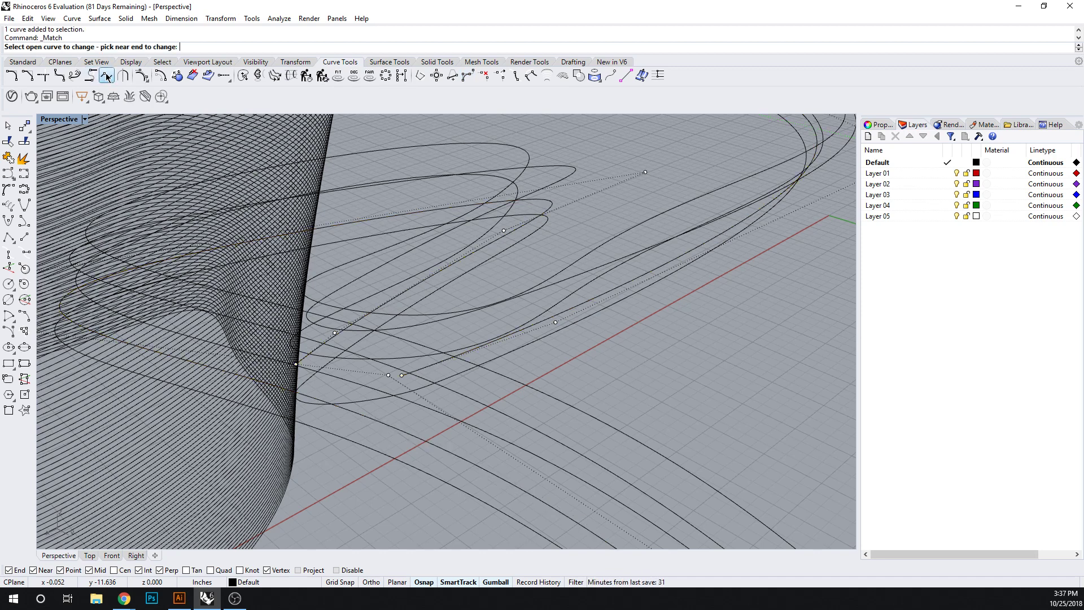
click(307, 358)
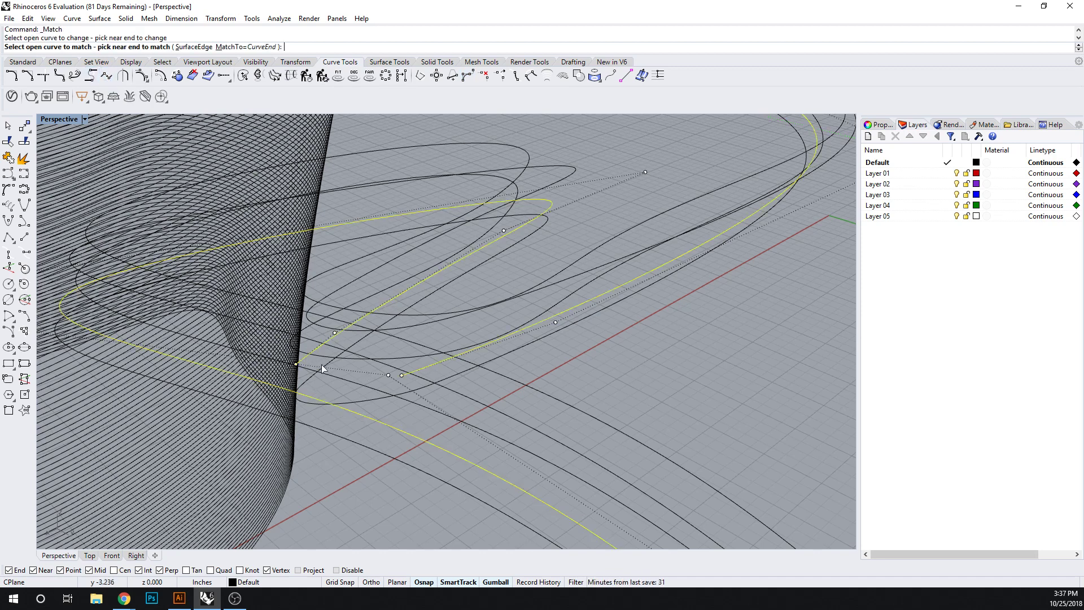
click(404, 377)
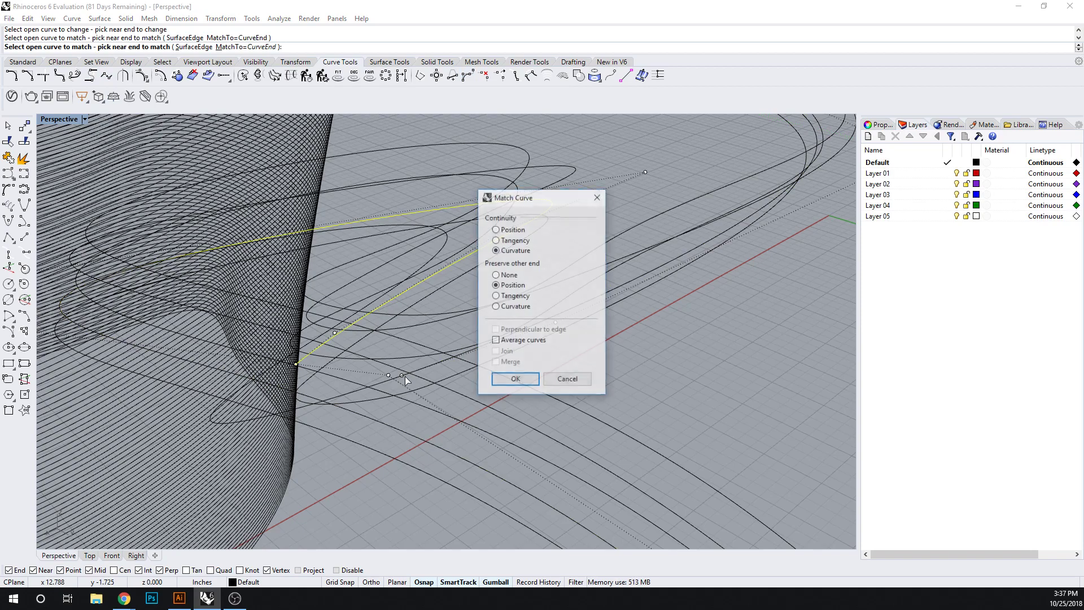
click(496, 240)
click(508, 378)
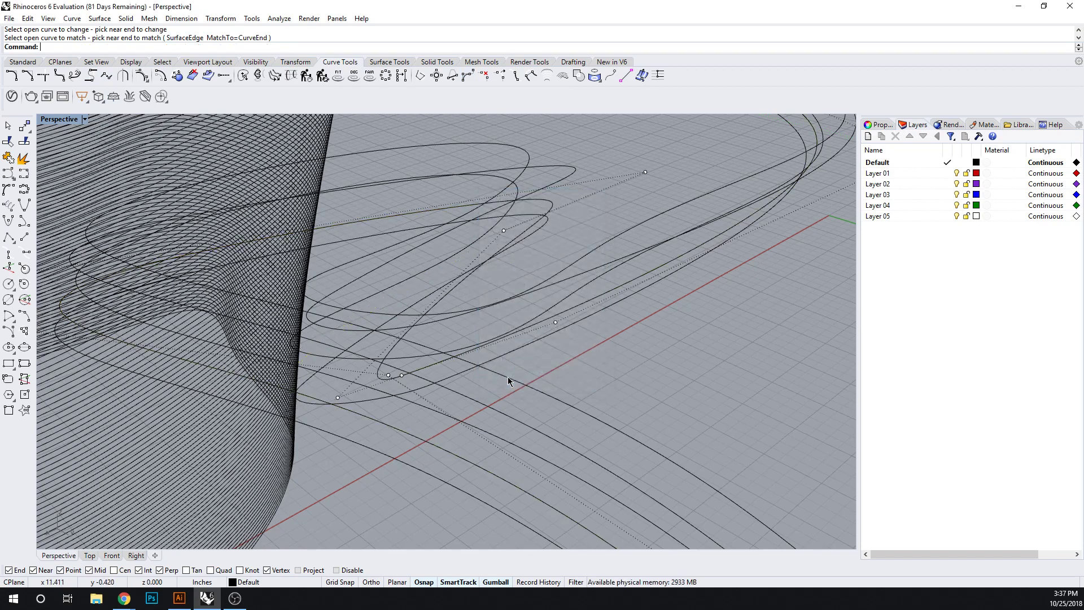
right_drag(507, 377, 564, 370)
scroll(565, 370, up, 10)
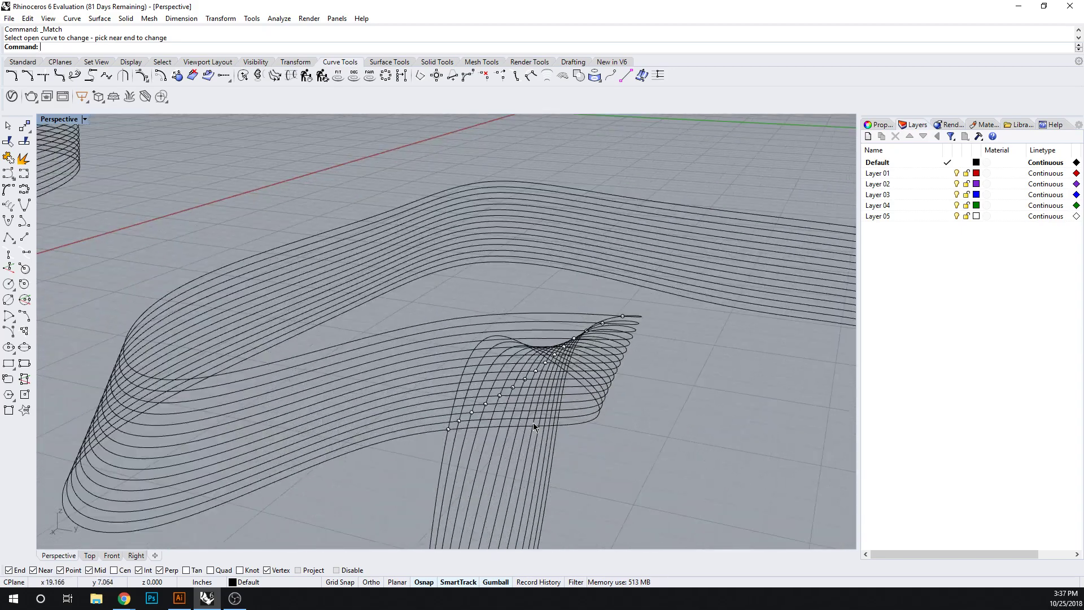
right_drag(565, 428, 479, 450)
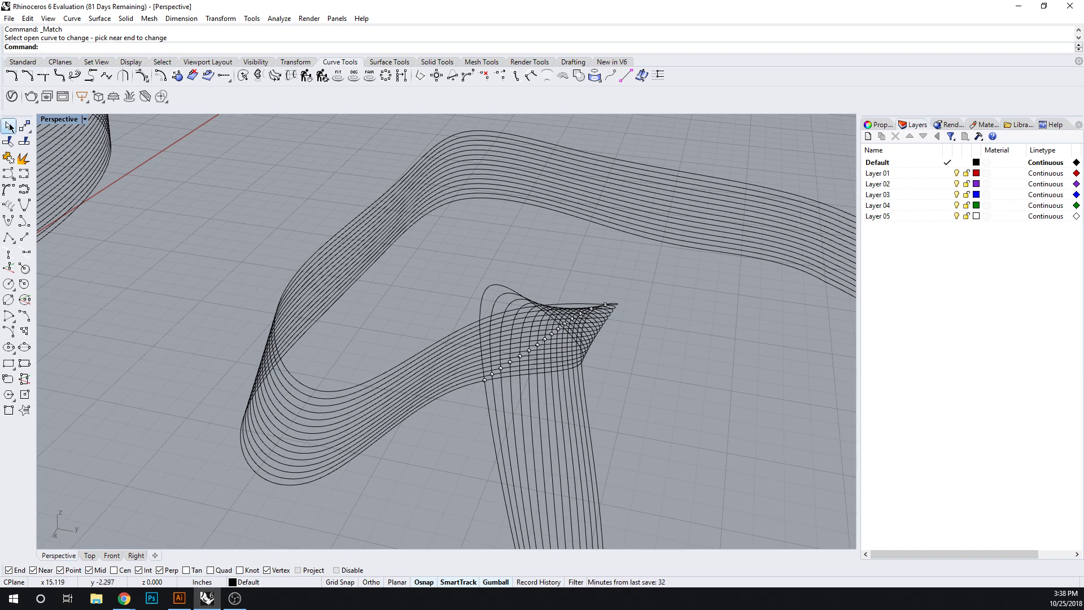
click(21, 63)
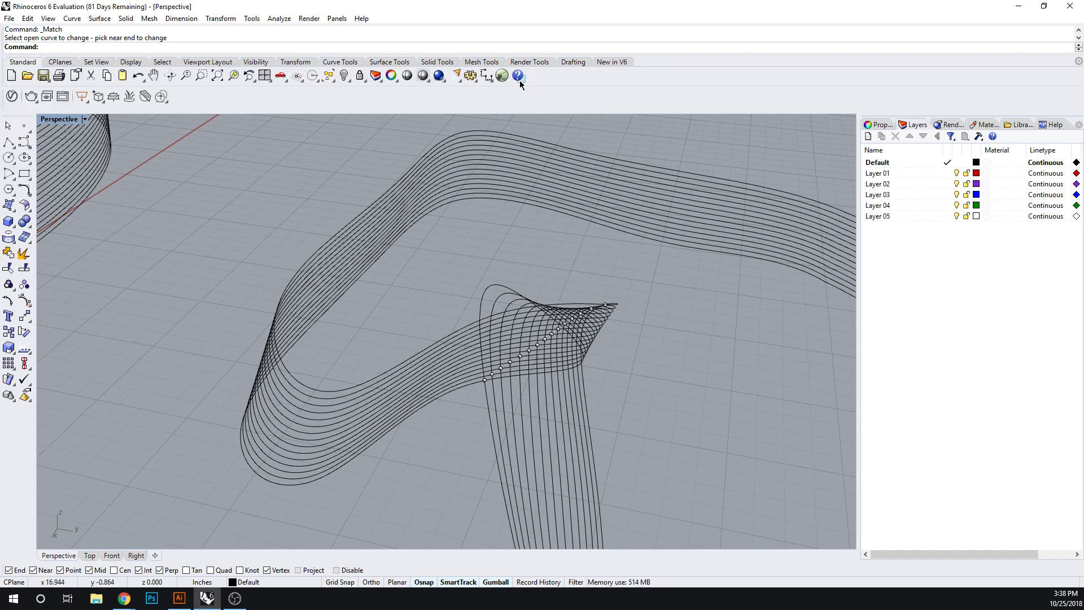
click(340, 62)
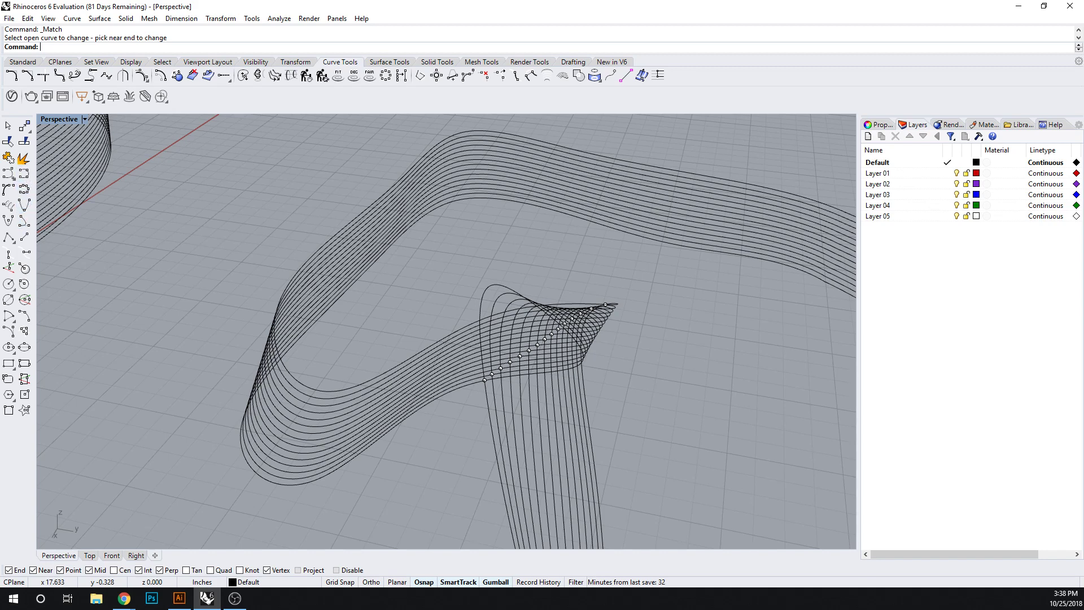
Step: Sketch a degree 3 control point curve of three points across the crossing contour curves, with projected object snaps
click(11, 172)
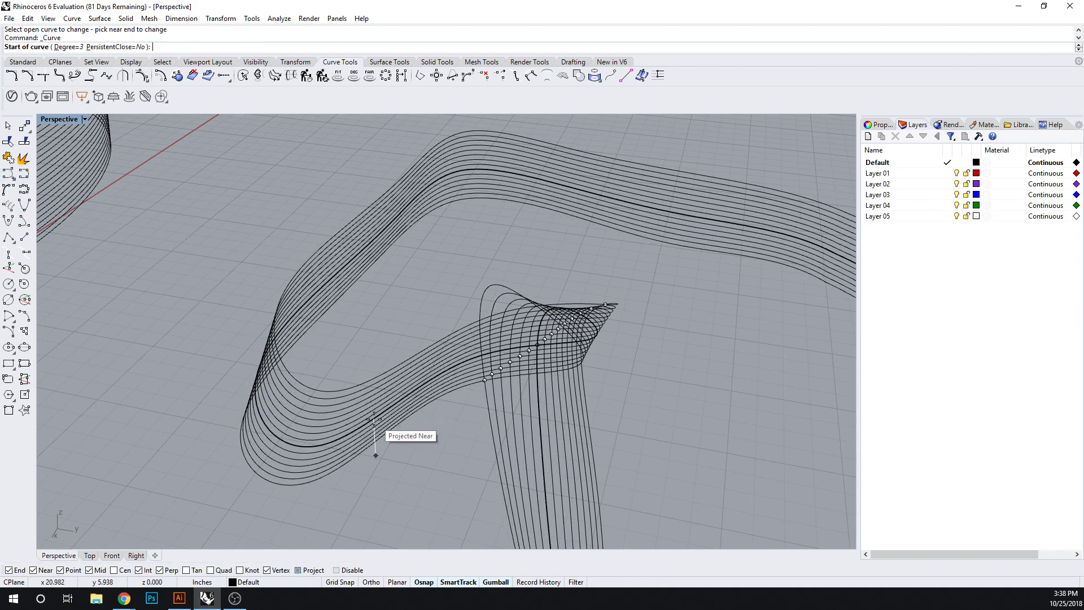
right_drag(386, 448, 396, 397)
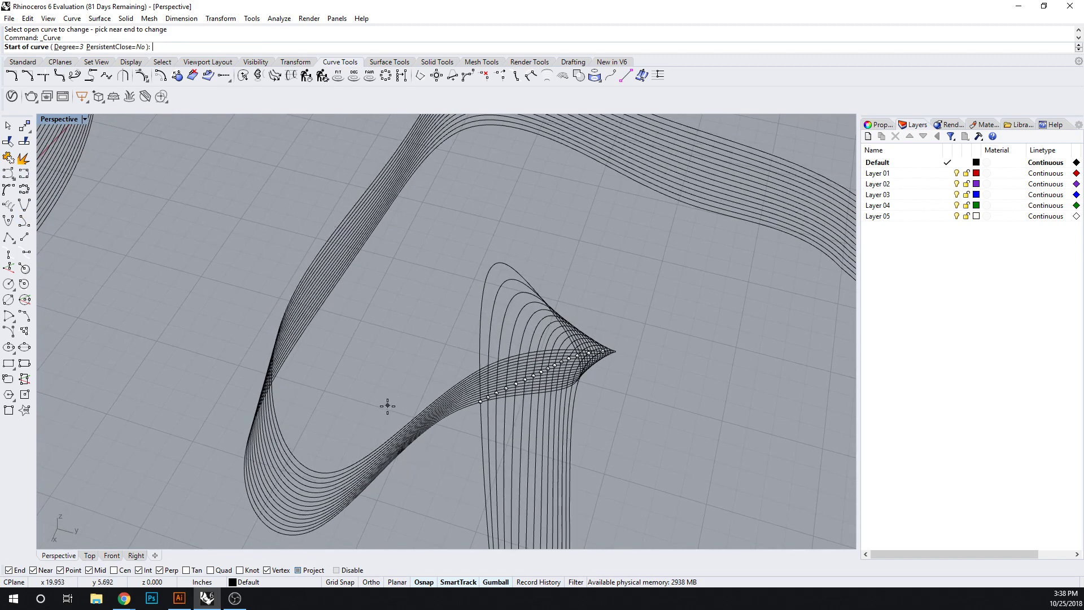
click(387, 405)
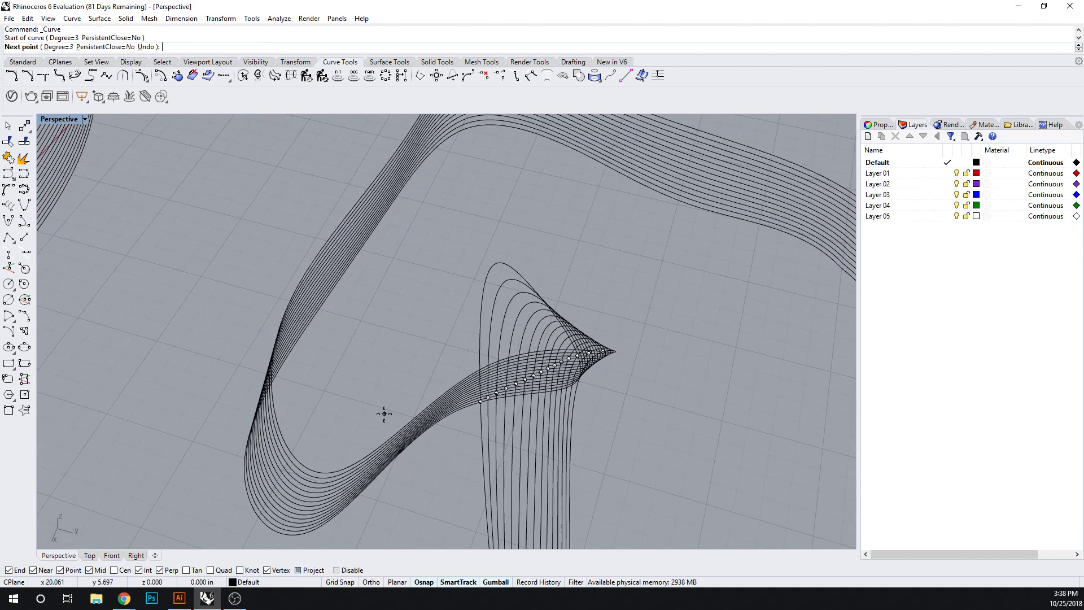
click(597, 424)
shift+right_drag(594, 499, 603, 391)
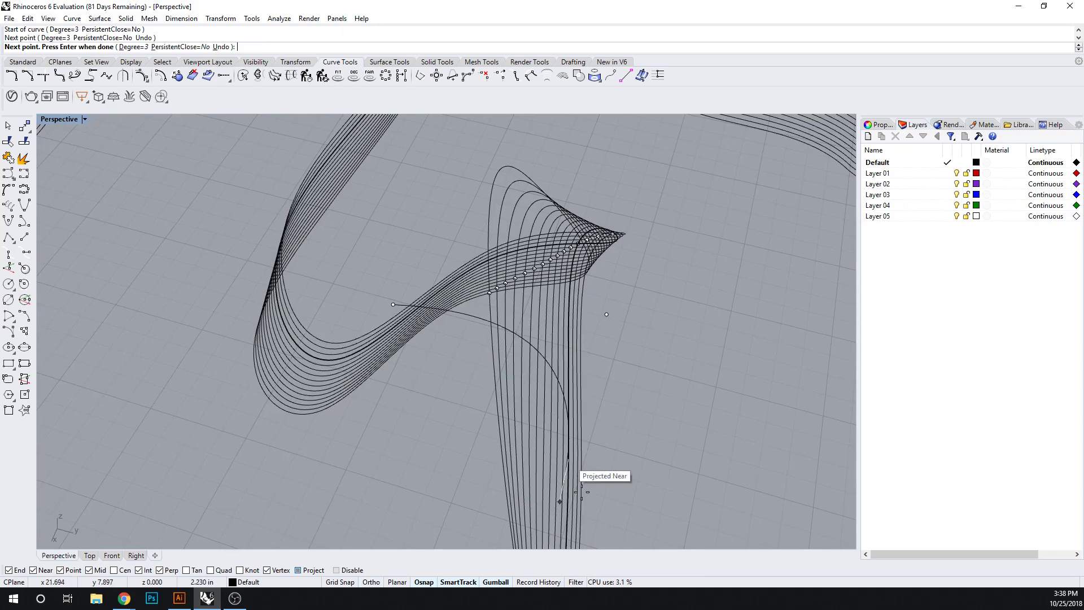
click(605, 516)
right_click(587, 483)
Step: Inspect the sketched control point curve against the contour curves from a lower angle and delete it
scroll(587, 482, down, 8)
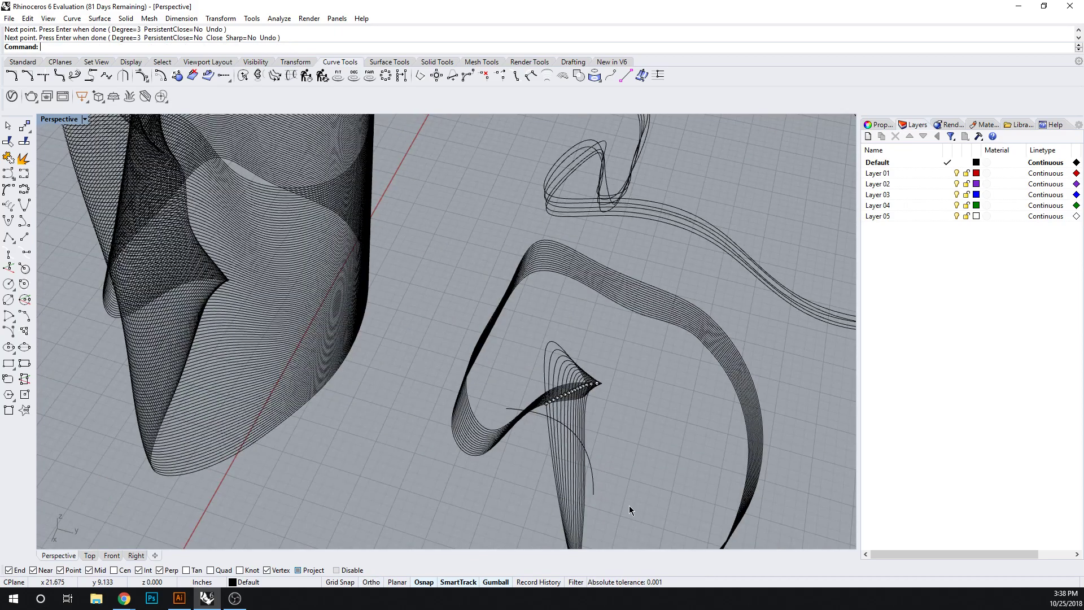
right_drag(629, 506, 567, 446)
scroll(479, 442, up, 4)
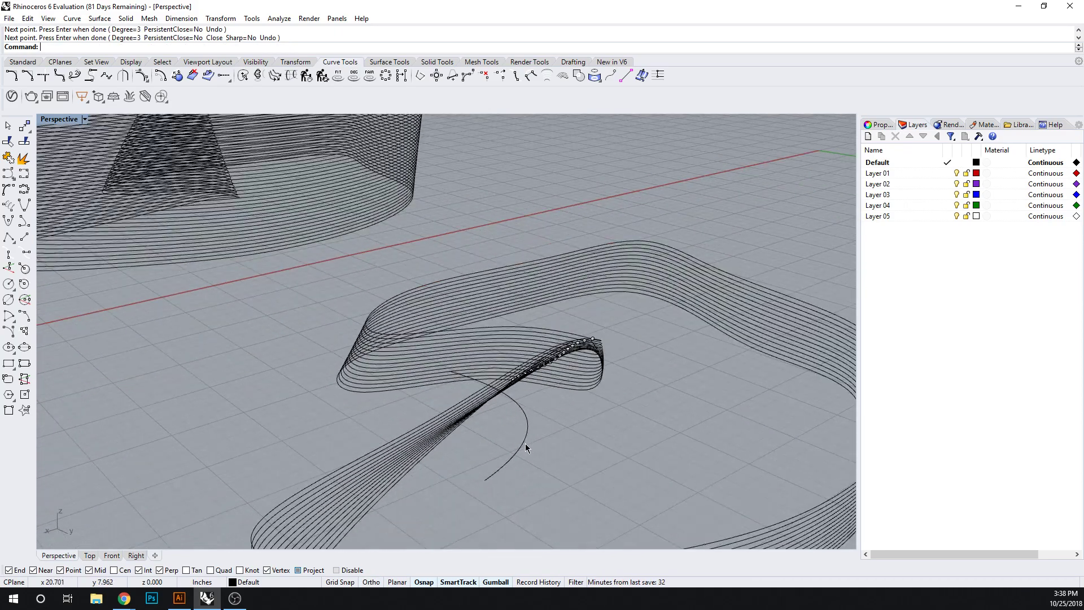
drag(525, 447, 495, 448)
key(Delete)
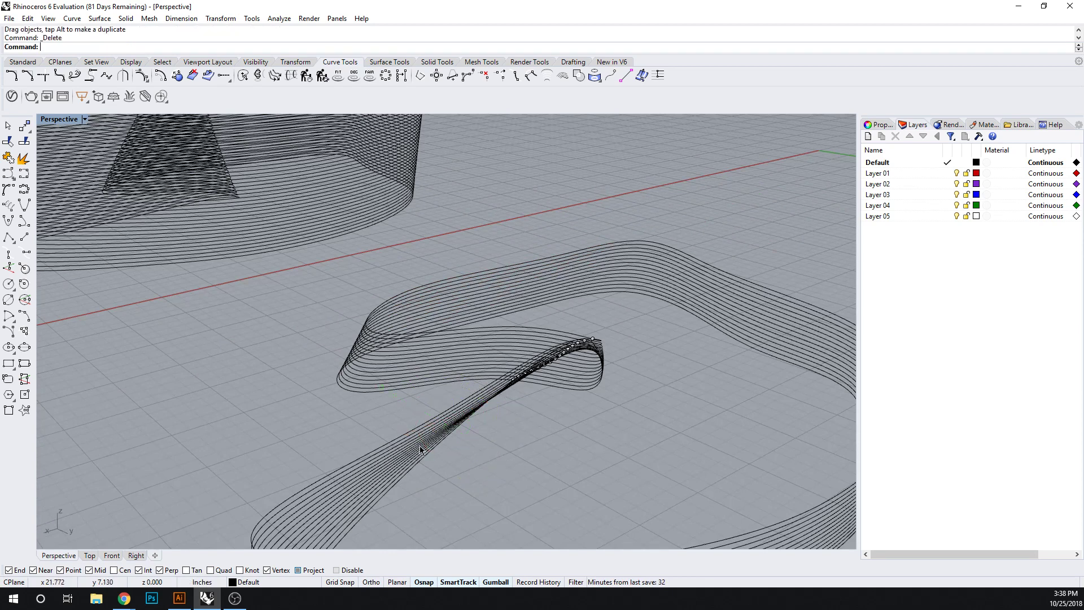
Step: Draw a conic tangent at its start to the lowest contour curve, ending on that curve's opposite side beyond the crossing
right_drag(420, 450, 429, 405)
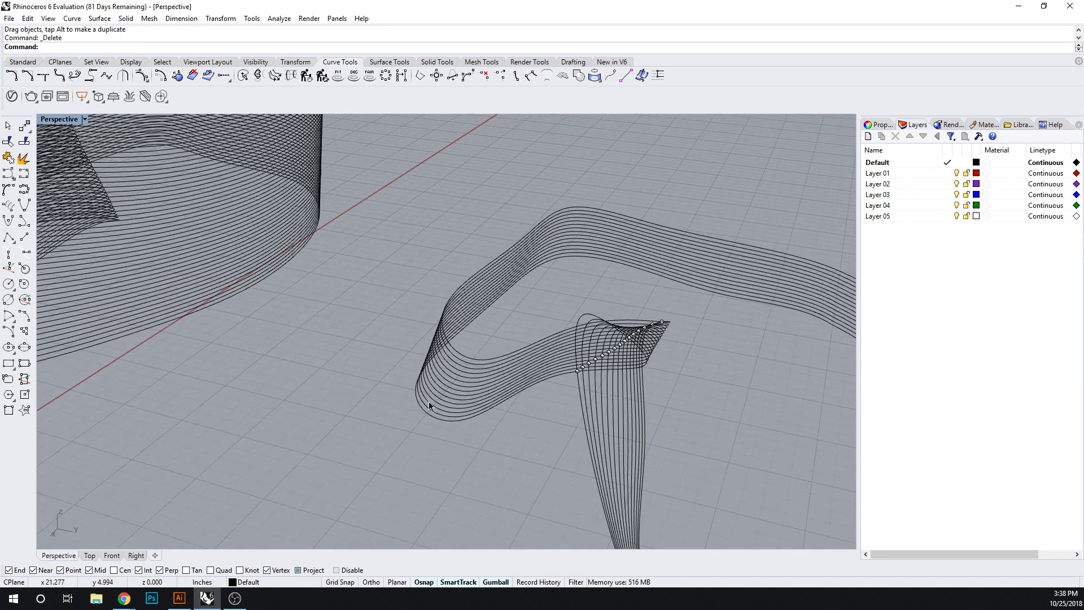
click(25, 221)
click(500, 405)
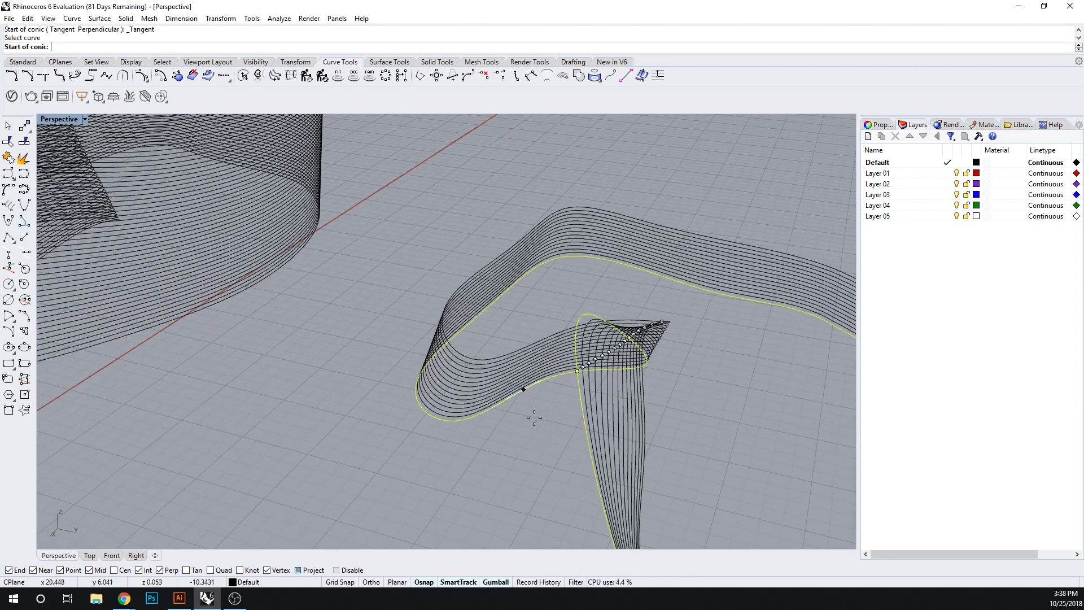
click(502, 411)
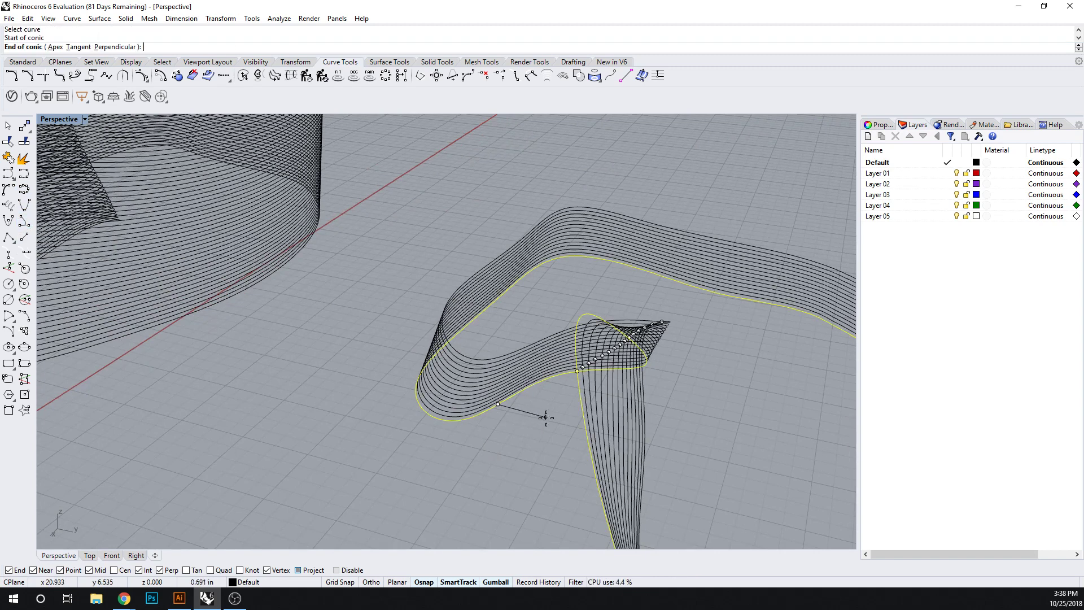
click(585, 429)
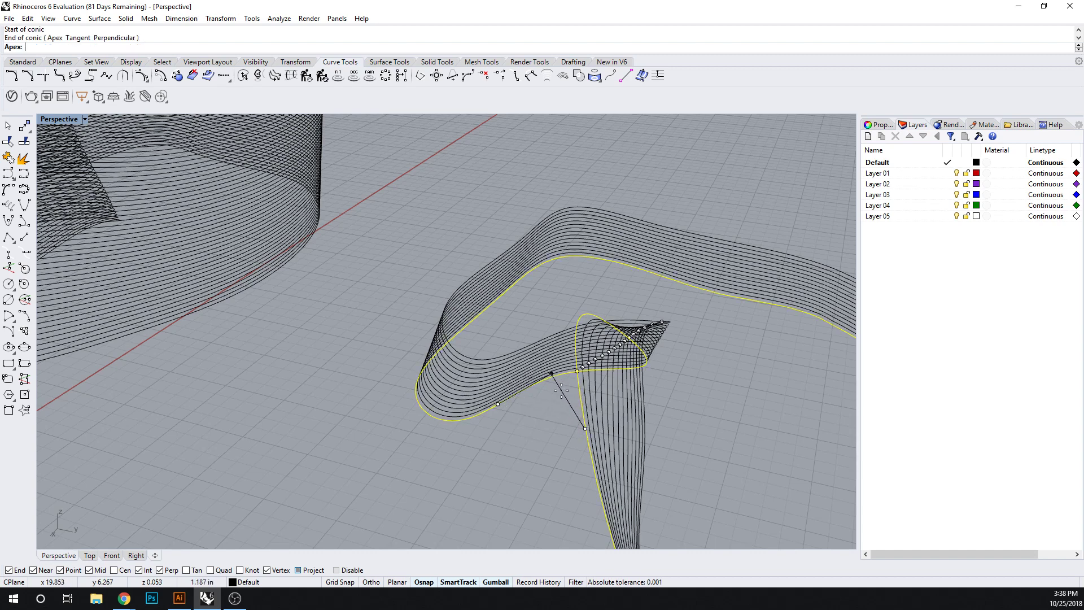
click(530, 385)
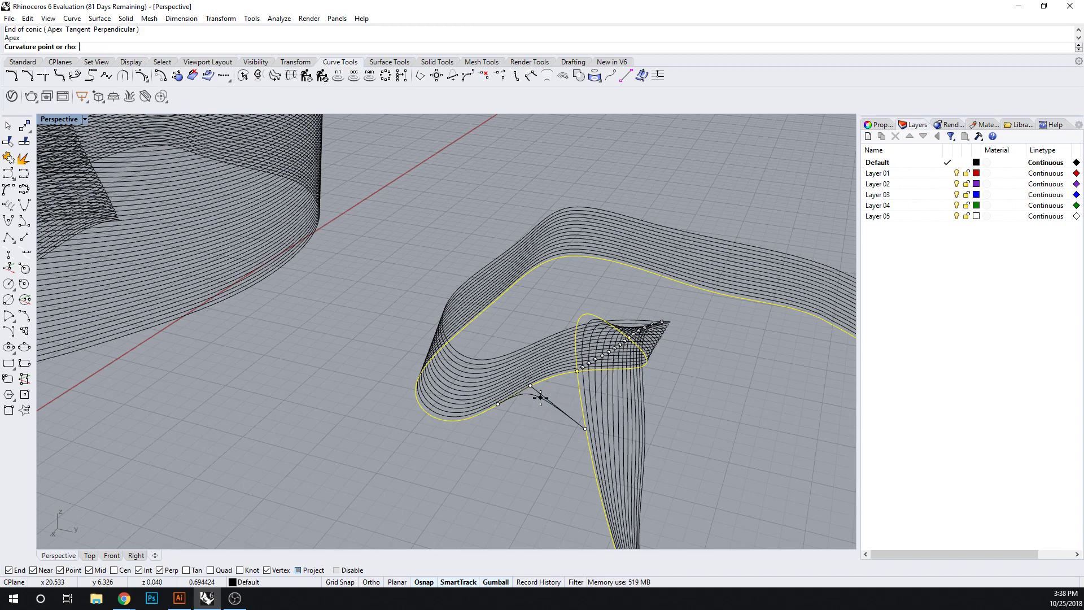
click(540, 401)
scroll(547, 411, up, 5)
right_drag(547, 411, 489, 450)
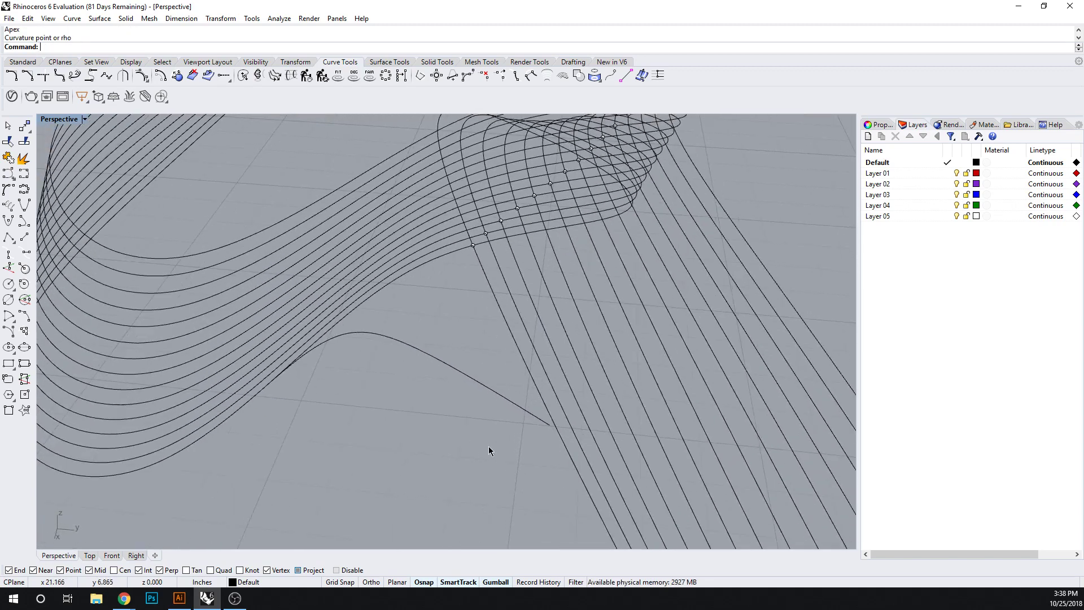
Step: Try to move the conic by its end point onto the contour curve, and delete the conic
scroll(511, 398, down, 4)
click(512, 400)
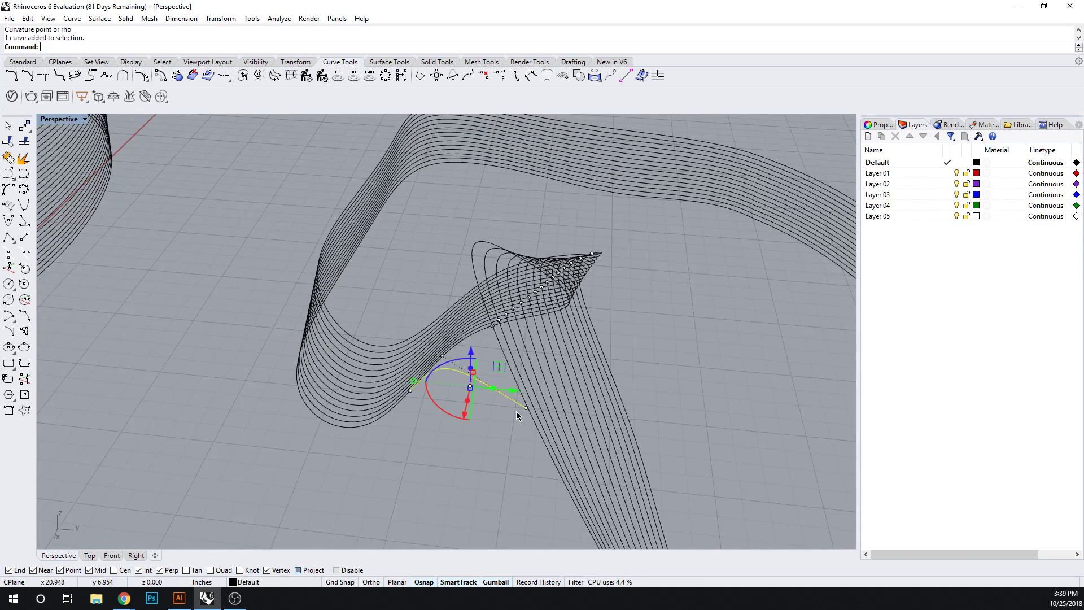
text(m)
key(Return)
click(526, 408)
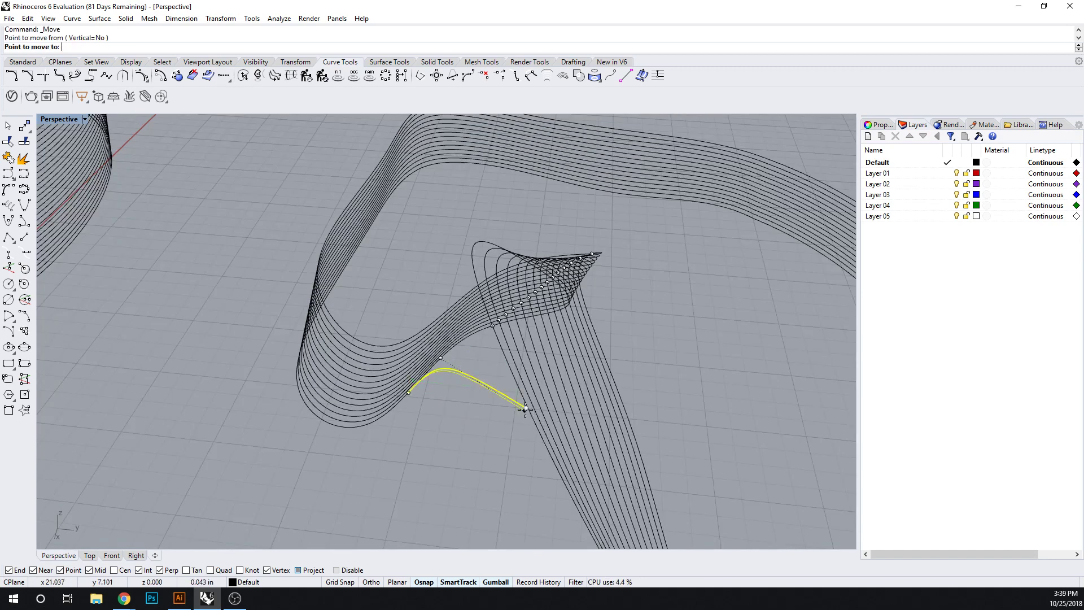
key(Escape)
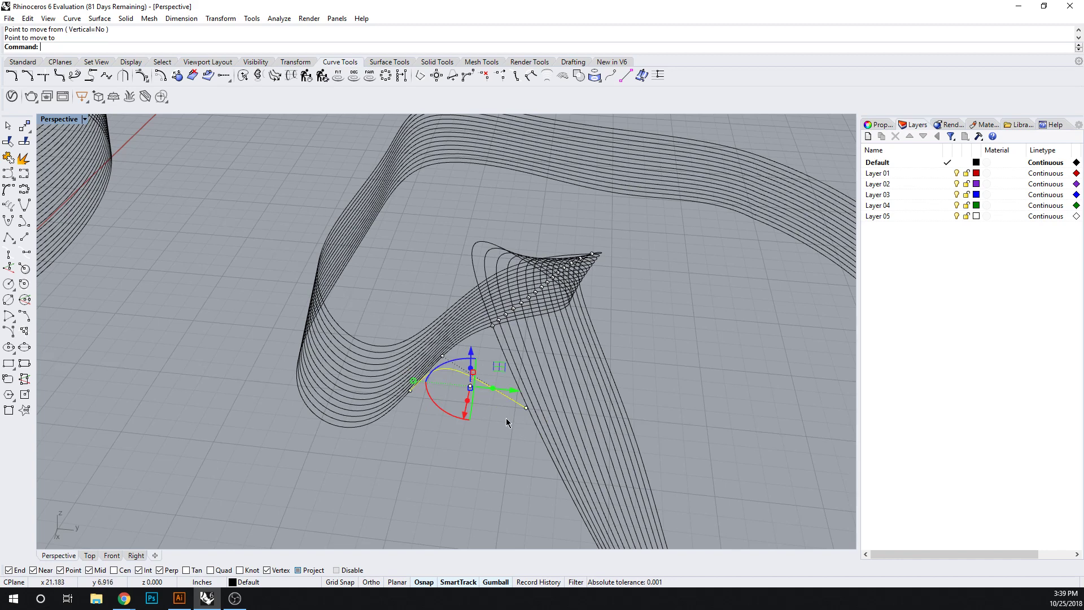
key(Delete)
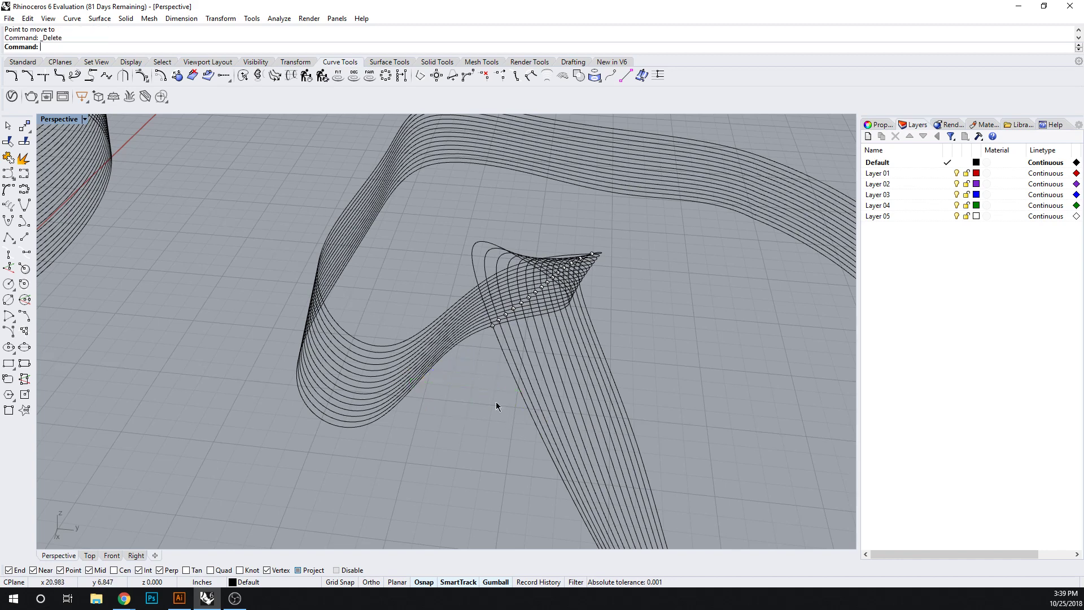
Step: Draw a degree 3 interpolated curve through five points, bridging the two sides of the lowest contour curve below its crossing
click(23, 176)
scroll(409, 381, up, 3)
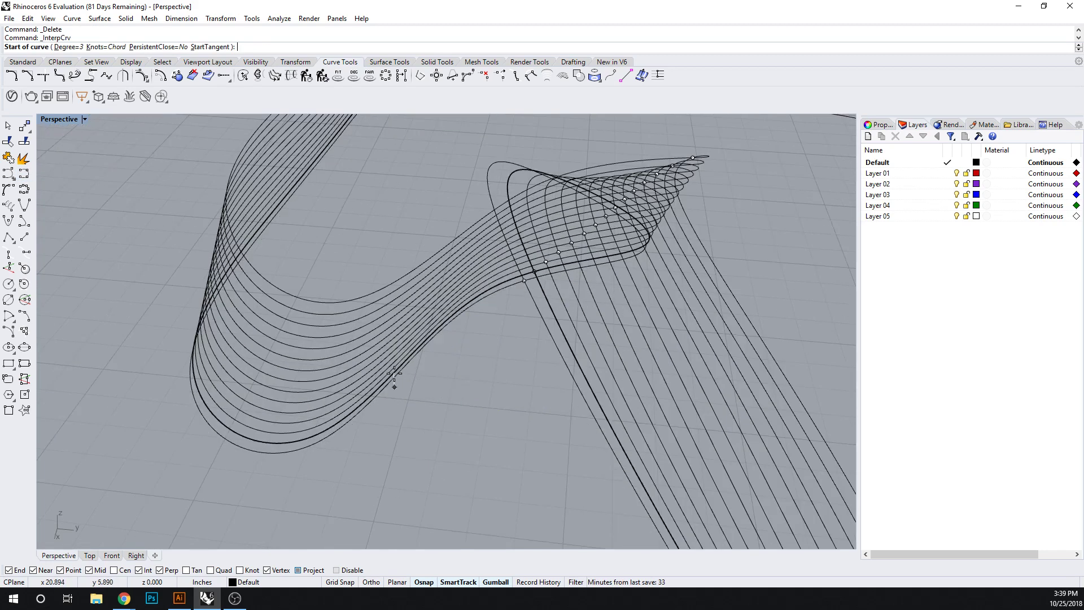
scroll(394, 379, up, 1)
click(394, 384)
click(443, 347)
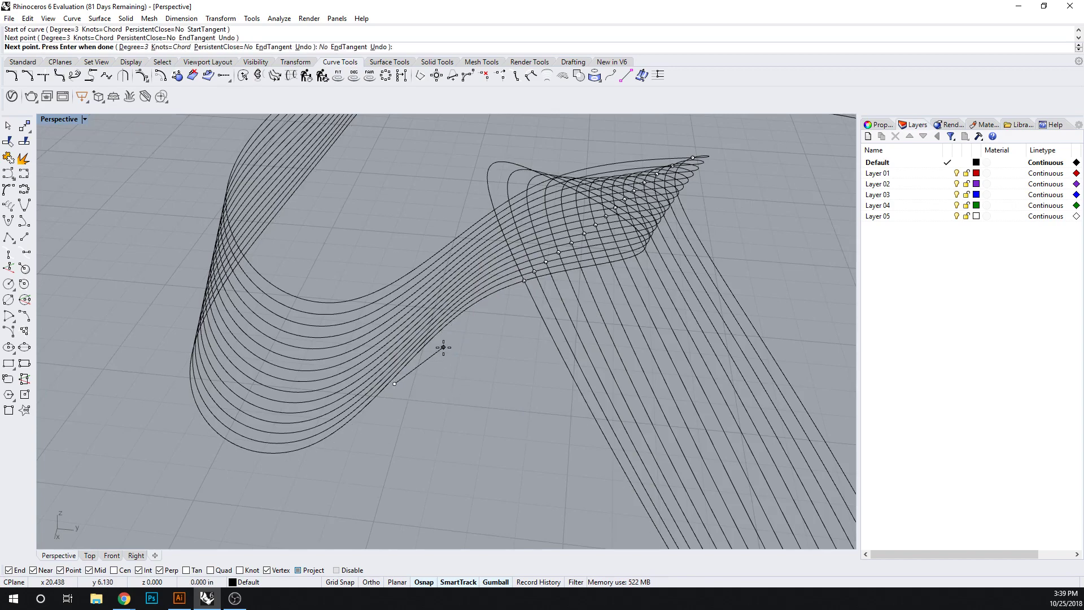
click(506, 341)
click(554, 390)
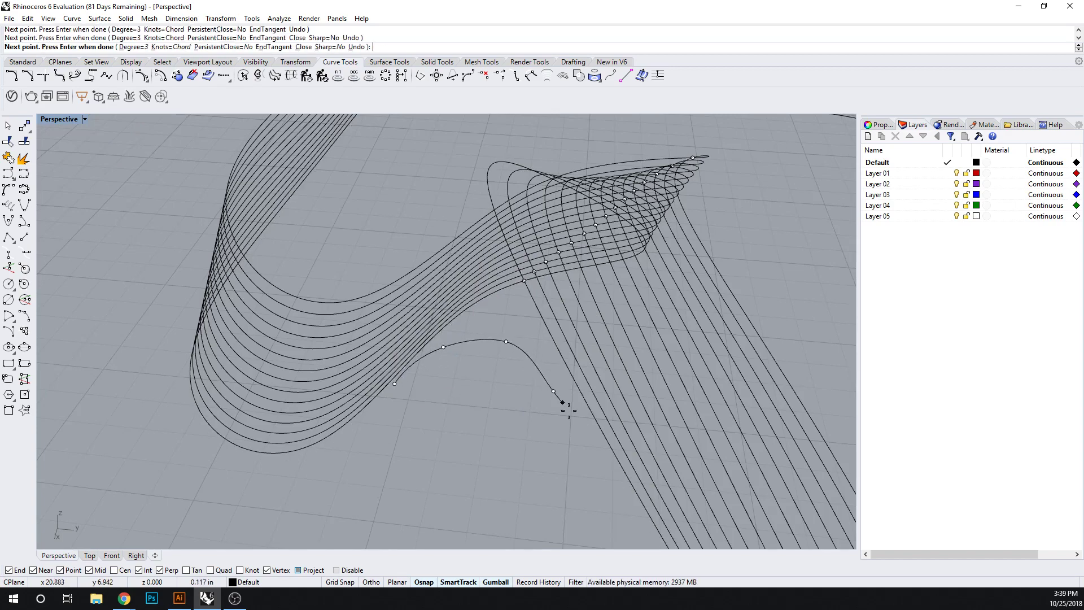
click(606, 445)
right_click(607, 447)
Step: Move the interpolated curve vertically by its end point onto the lowest contour curve, with the Vertical option set to Yes
right_drag(606, 447, 558, 419)
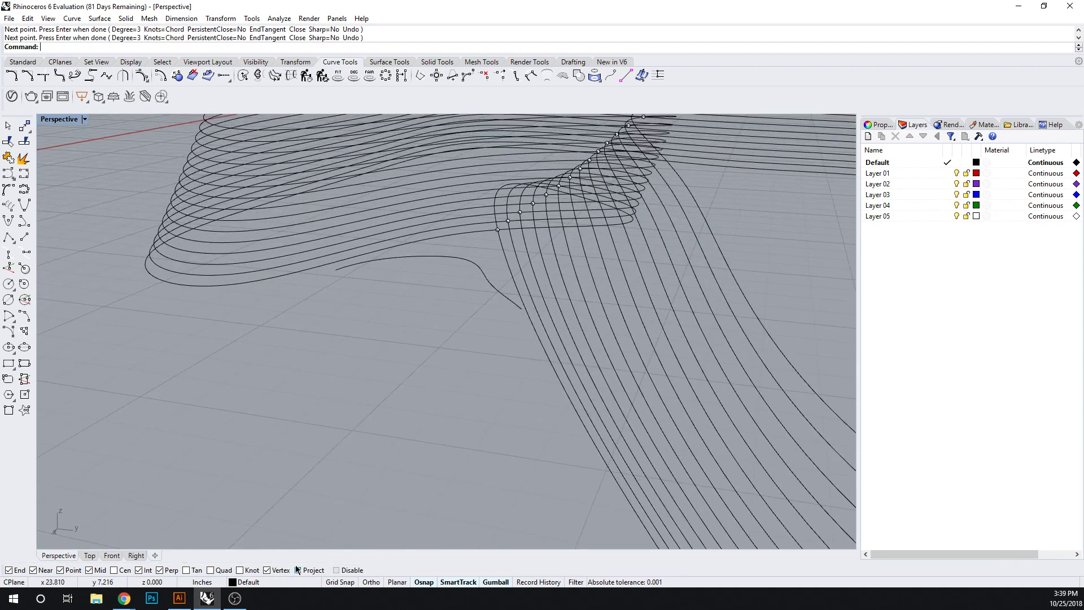
click(479, 270)
key(Return)
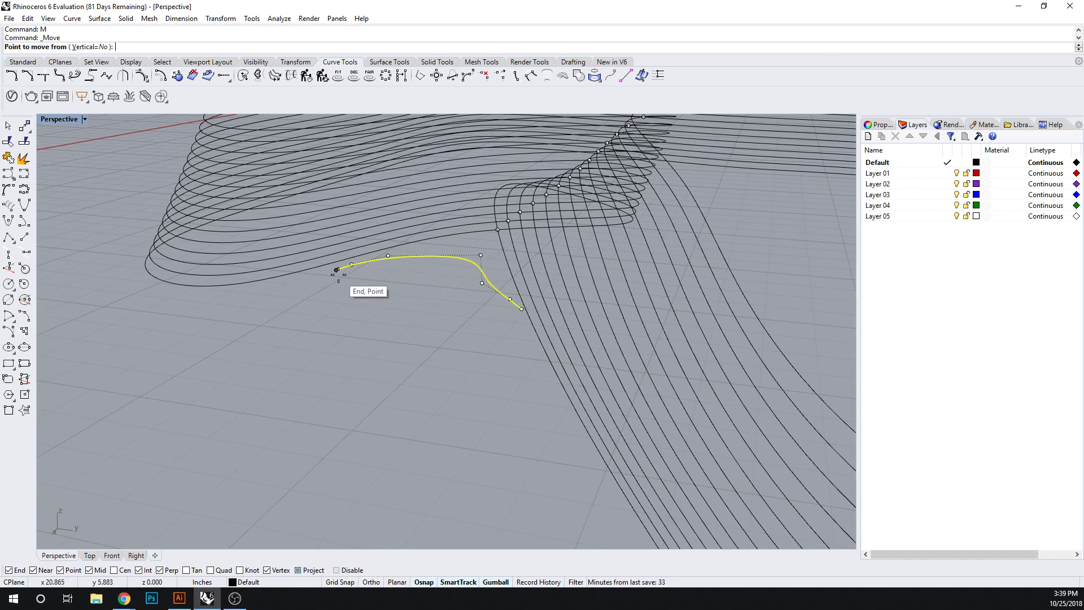
click(91, 47)
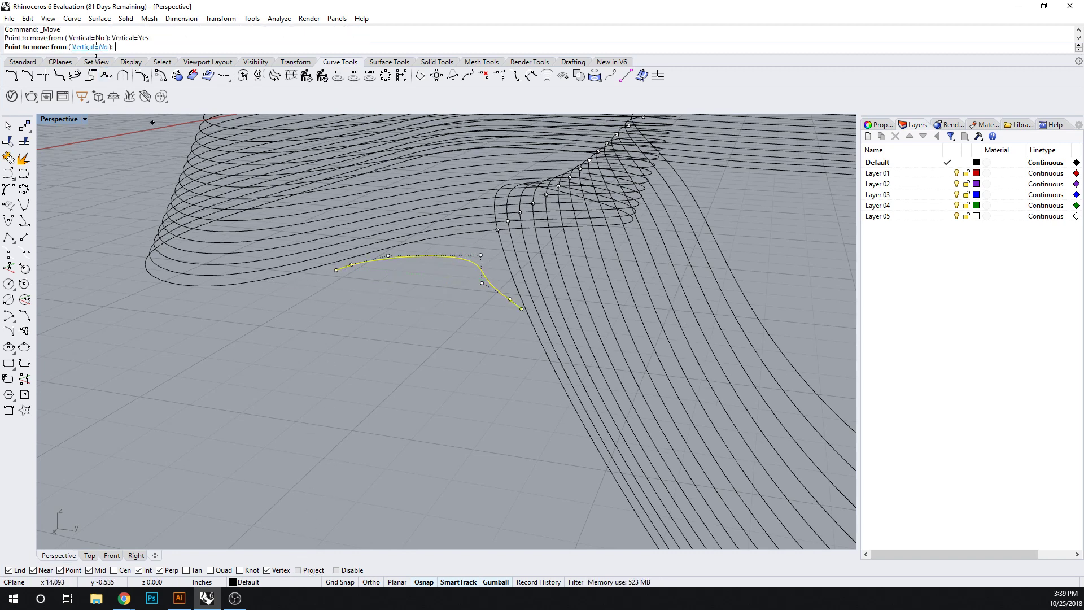
click(336, 271)
click(330, 263)
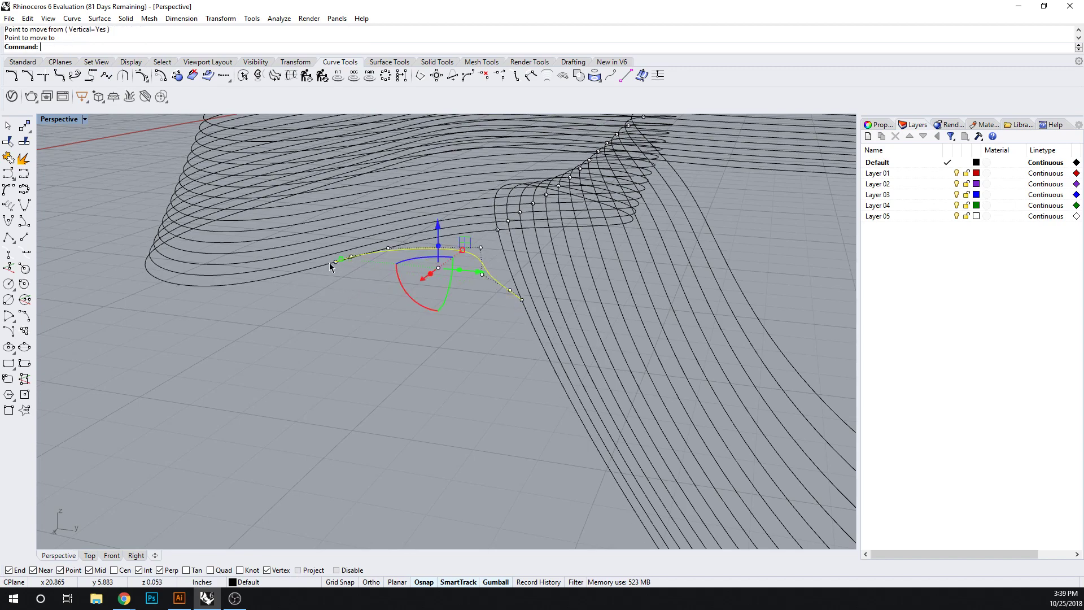
click(367, 338)
right_drag(367, 337, 394, 413)
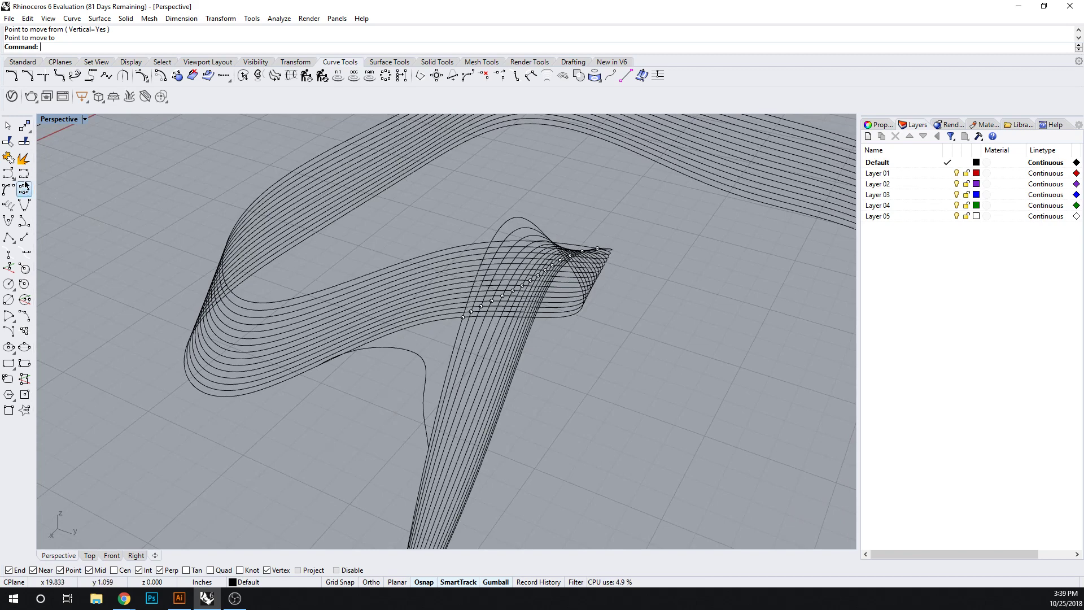
click(8, 221)
click(396, 286)
right_drag(396, 285, 296, 280)
click(313, 307)
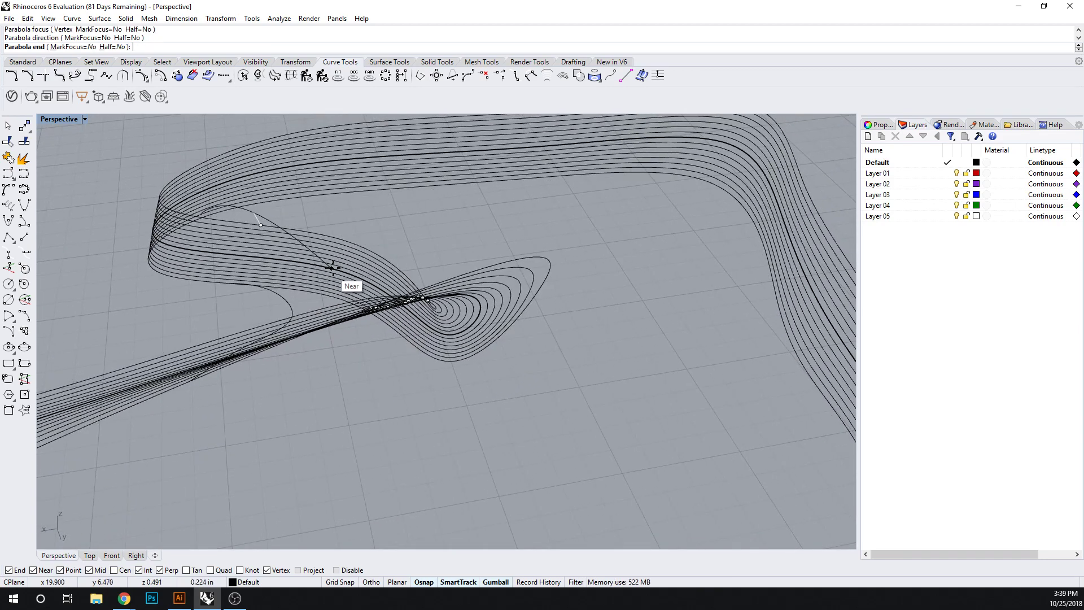
click(90, 555)
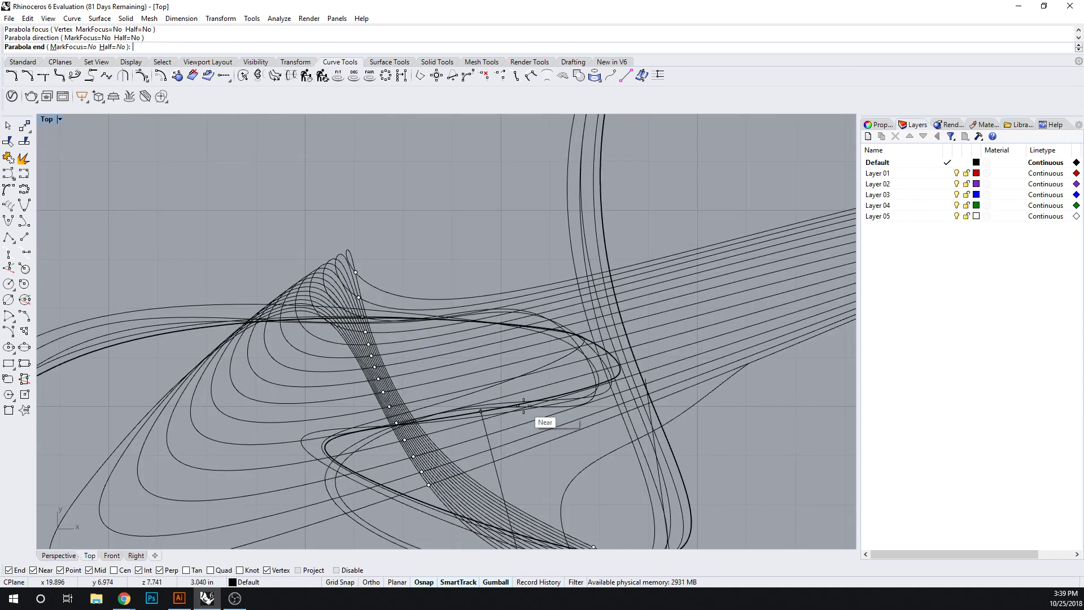
scroll(522, 405, down, 12)
scroll(559, 438, up, 10)
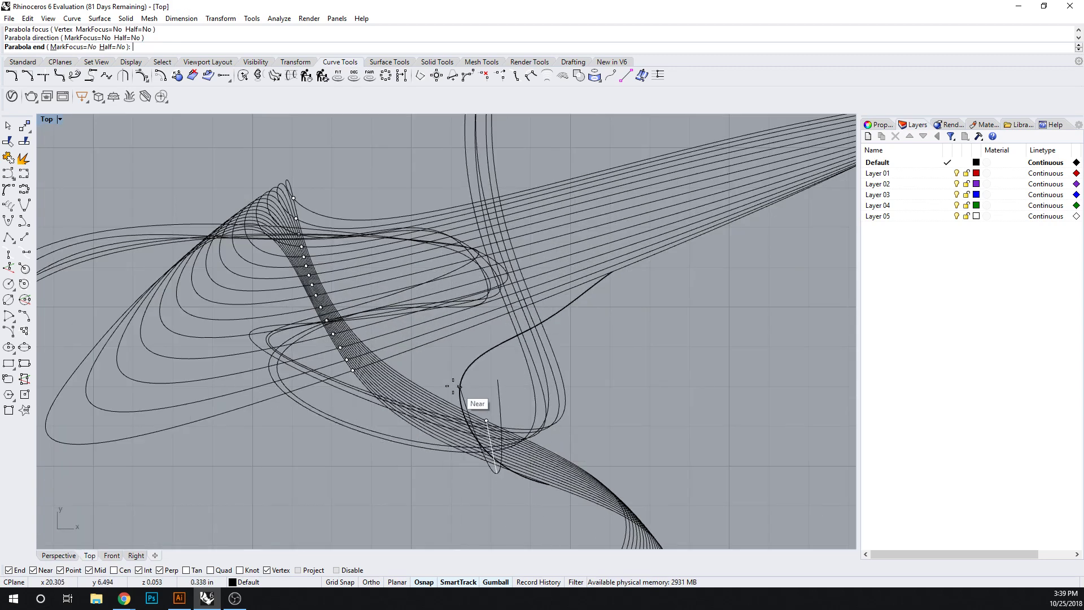
click(571, 425)
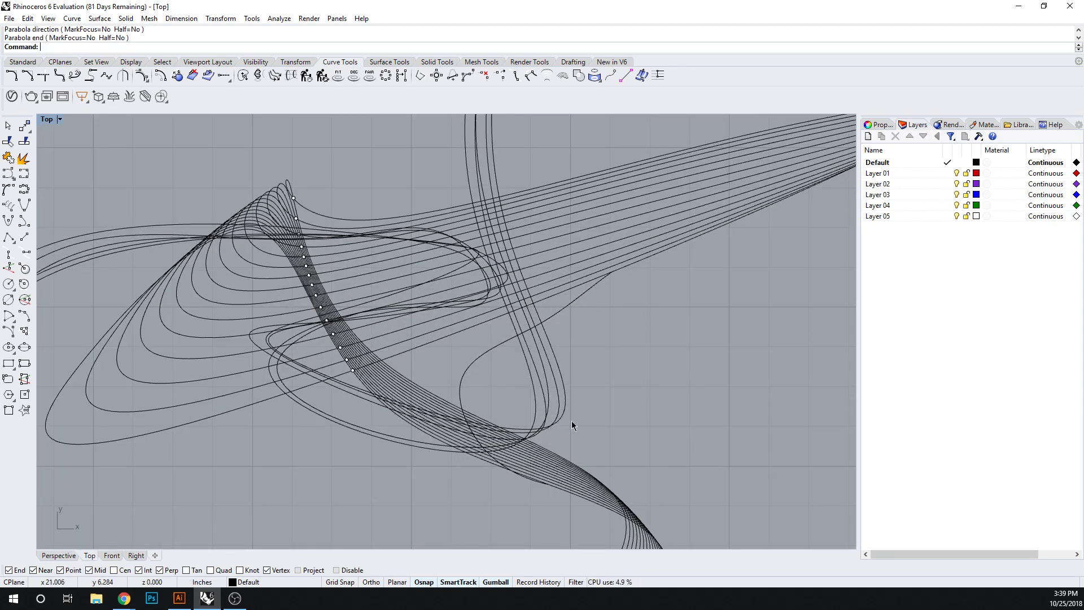
Step: Move the five looping curves that overlap the contour crossing by -10 along the Y axis in the Top view
right_drag(572, 422, 532, 373)
scroll(551, 358, down, 4)
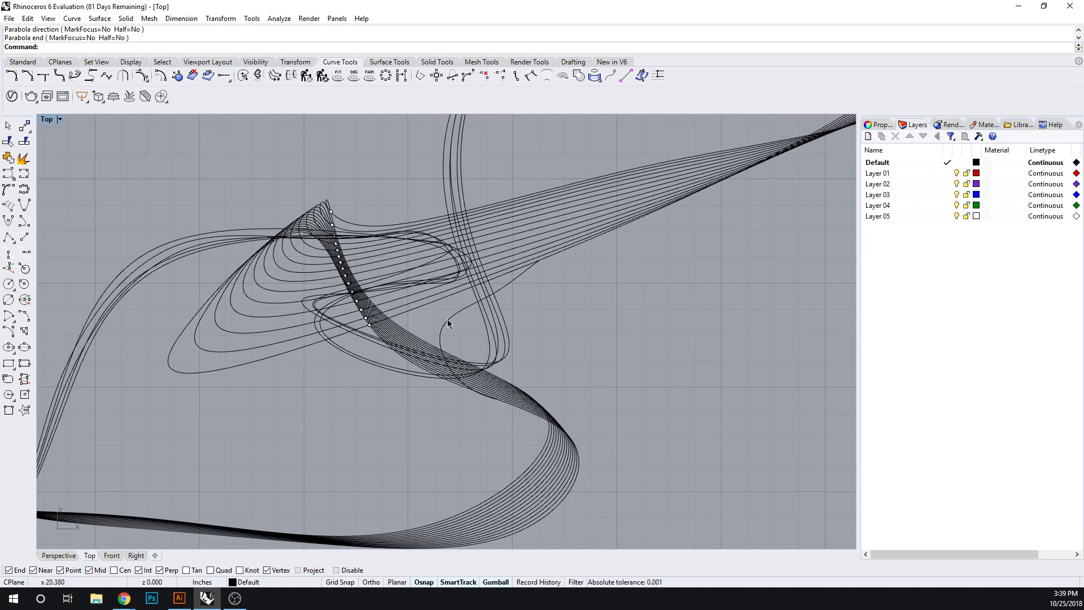
drag(487, 350, 483, 347)
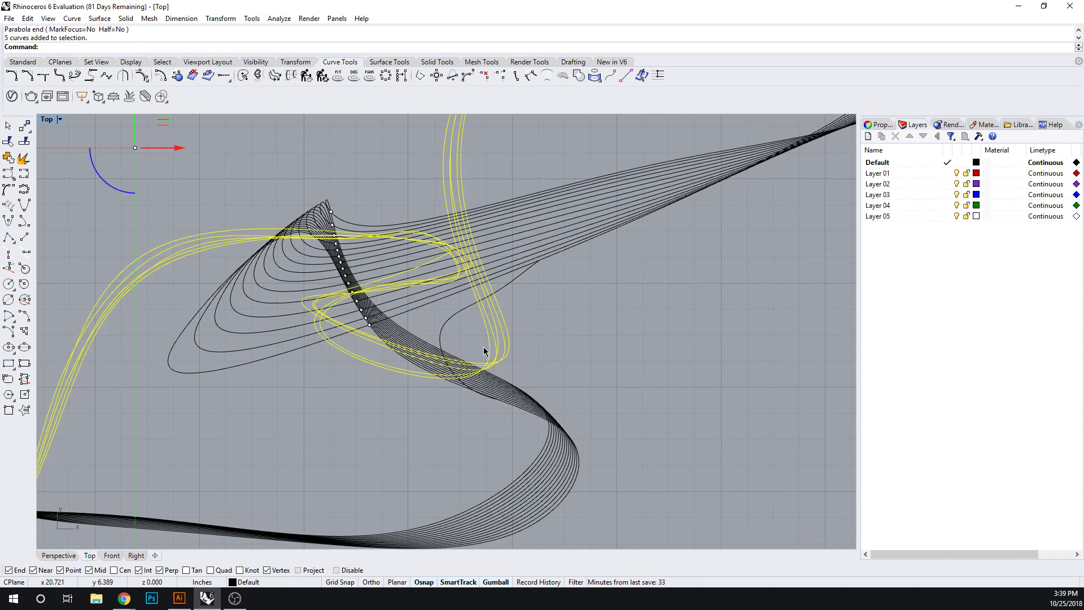
scroll(483, 347, down, 3)
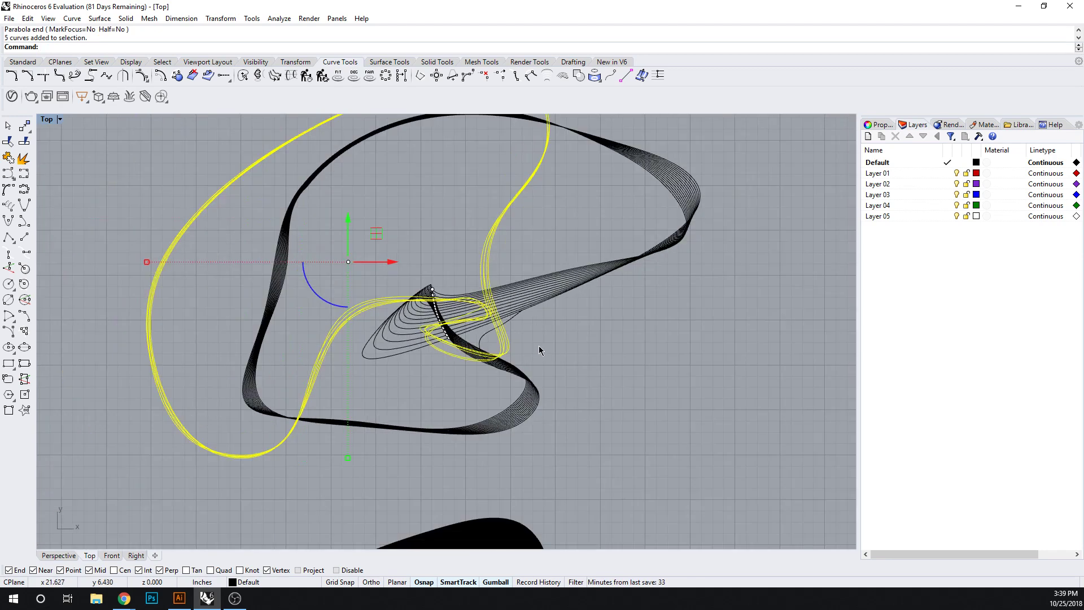
click(349, 218)
text(-10)
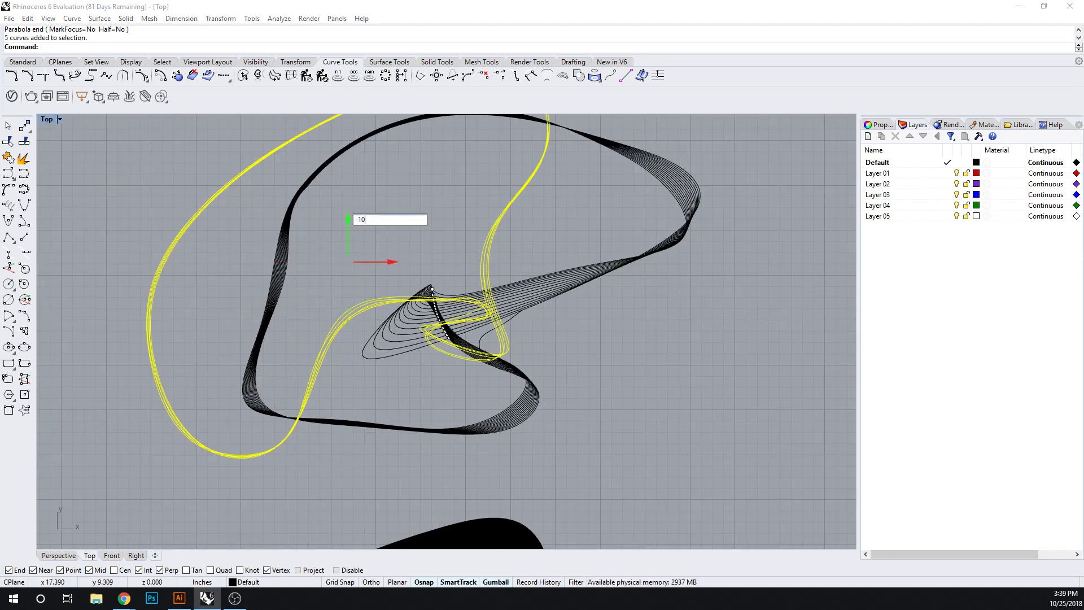
key(Return)
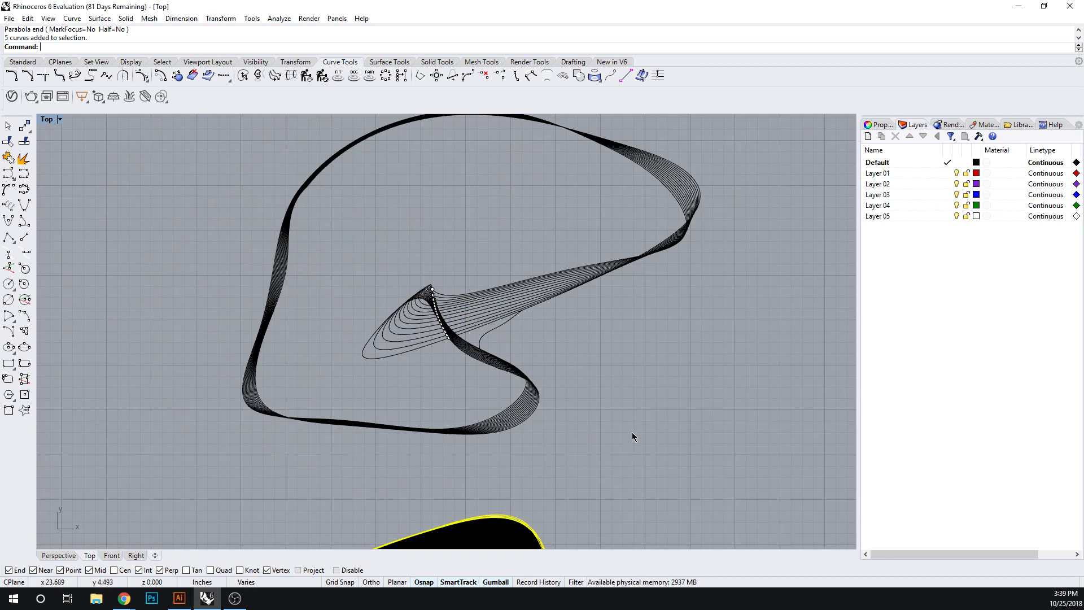
Step: Delete the interpolated bridging curve beside the contour crossing
scroll(491, 333, up, 5)
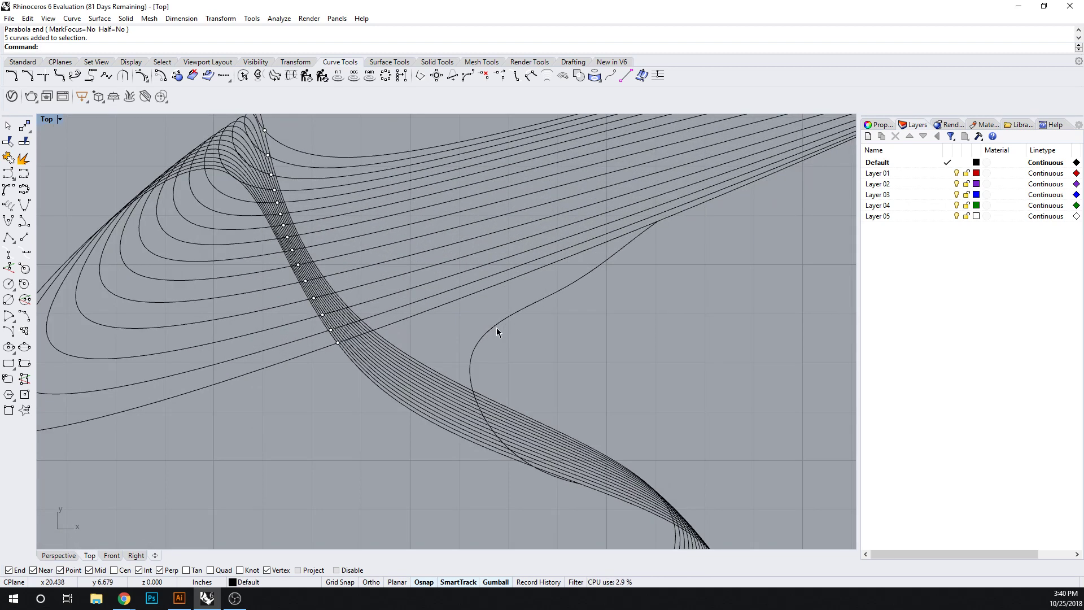
click(501, 322)
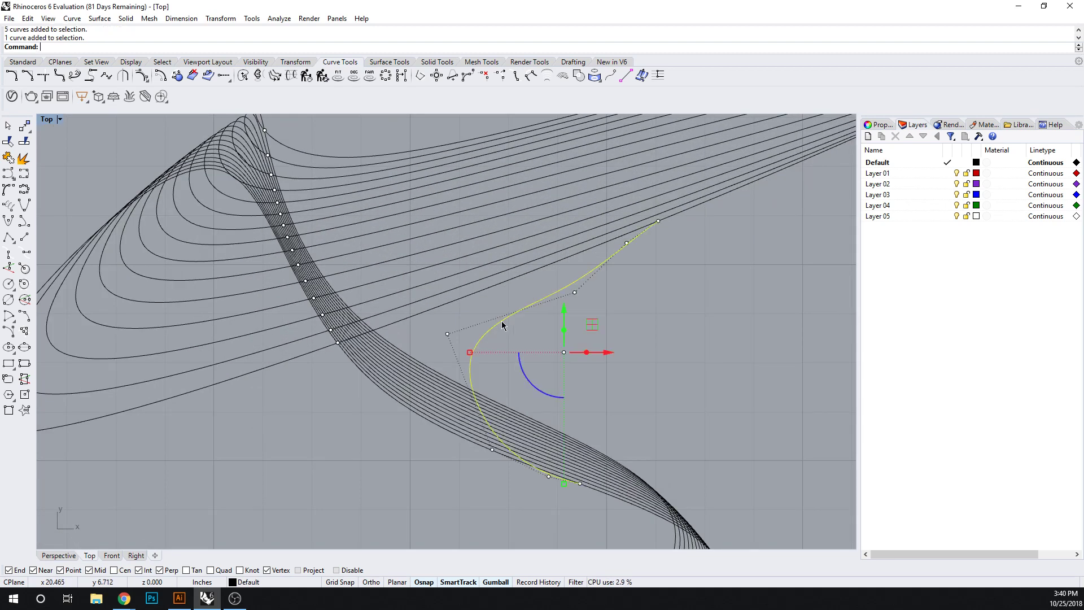
key(Delete)
scroll(526, 325, down, 2)
right_drag(550, 324, 509, 332)
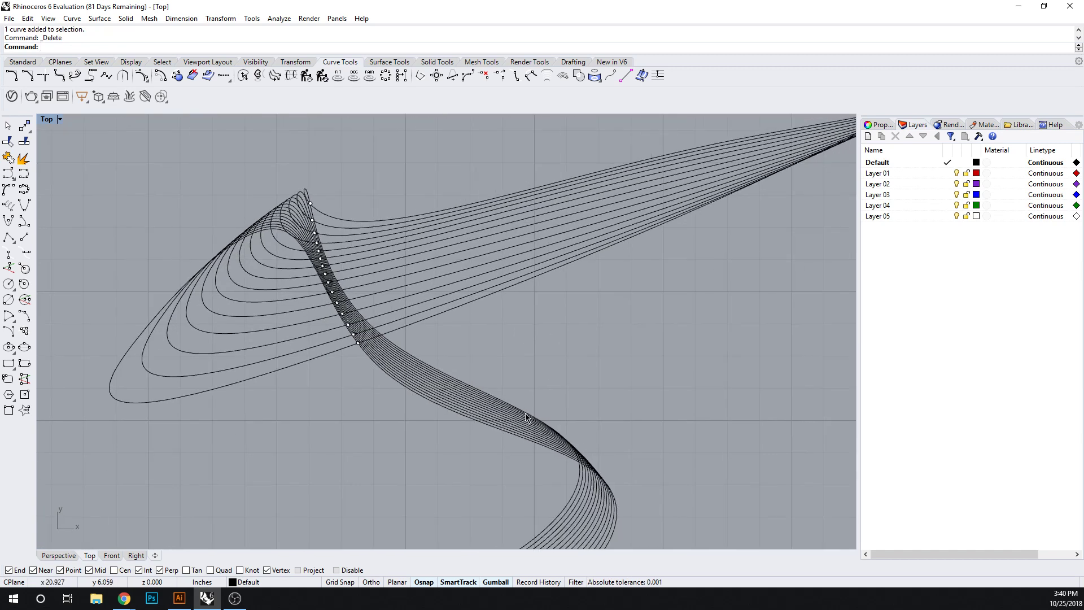
click(25, 210)
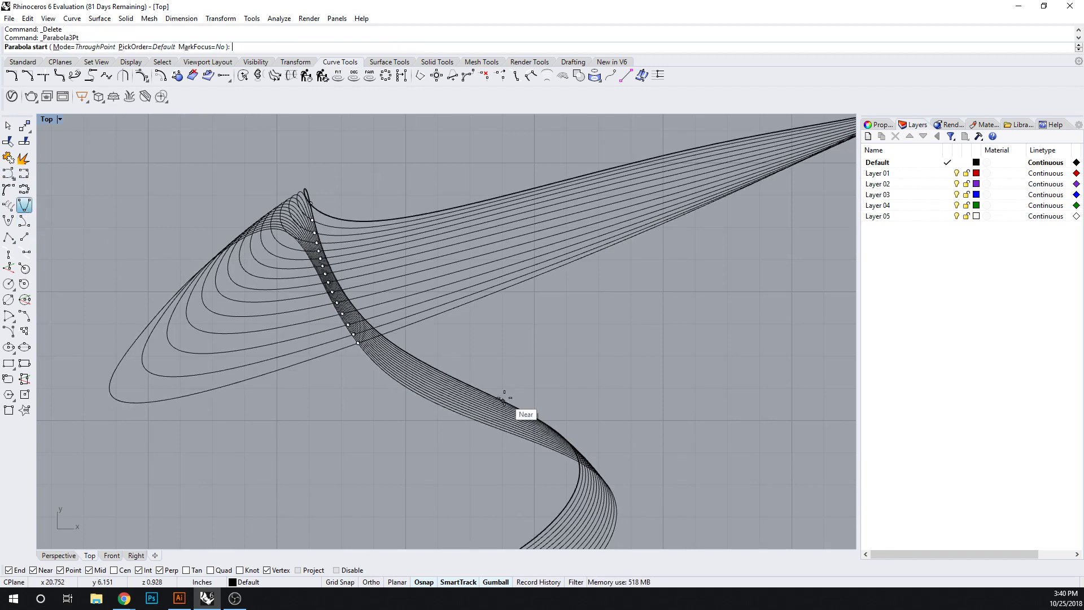
scroll(441, 373, up, 2)
click(437, 372)
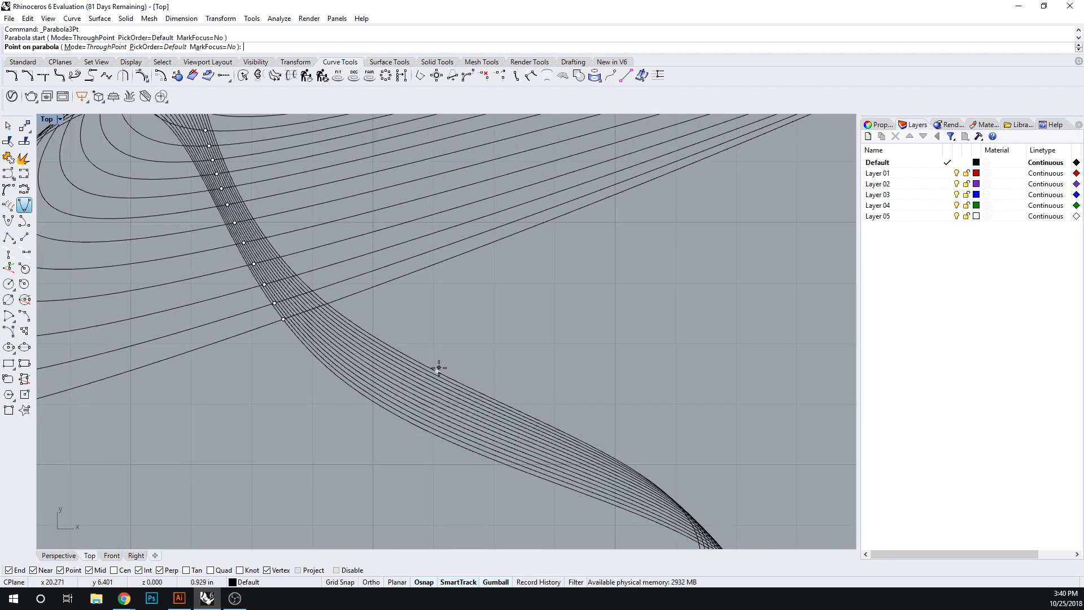
click(442, 261)
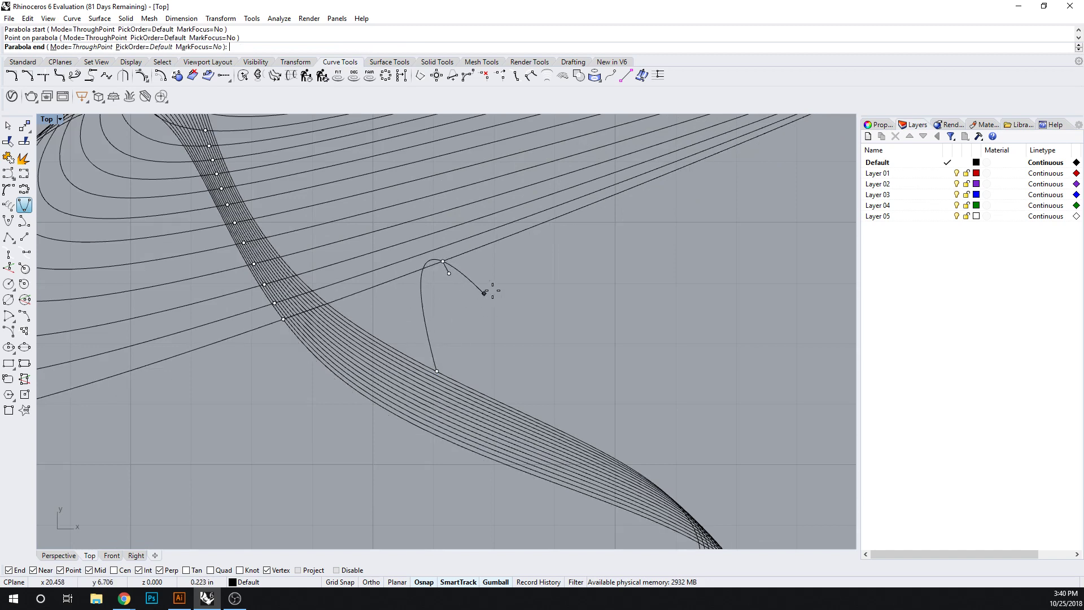
key(Escape)
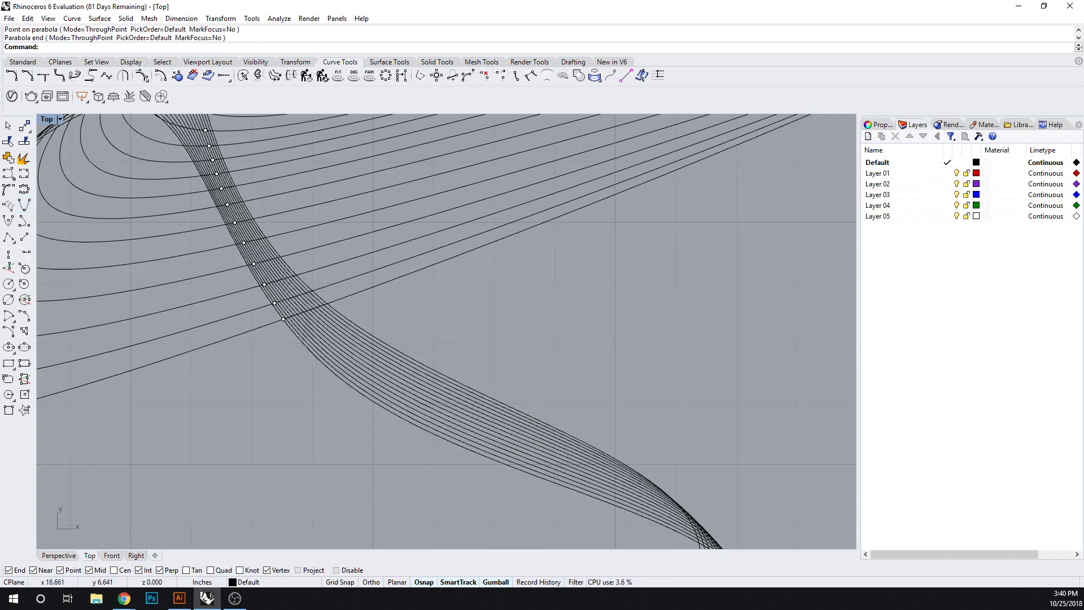
click(23, 207)
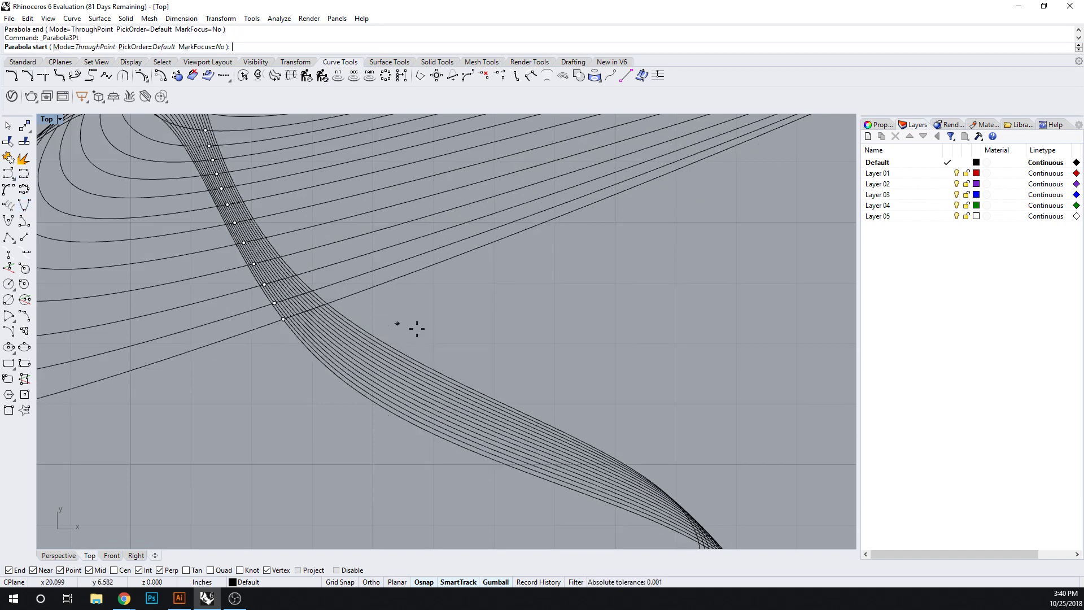
click(452, 373)
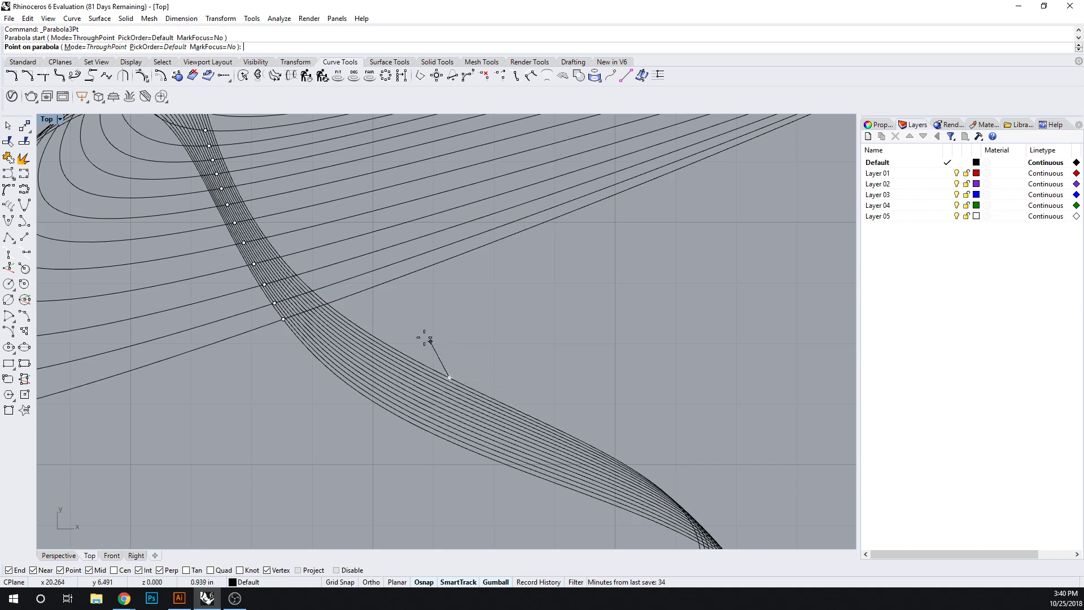
click(389, 321)
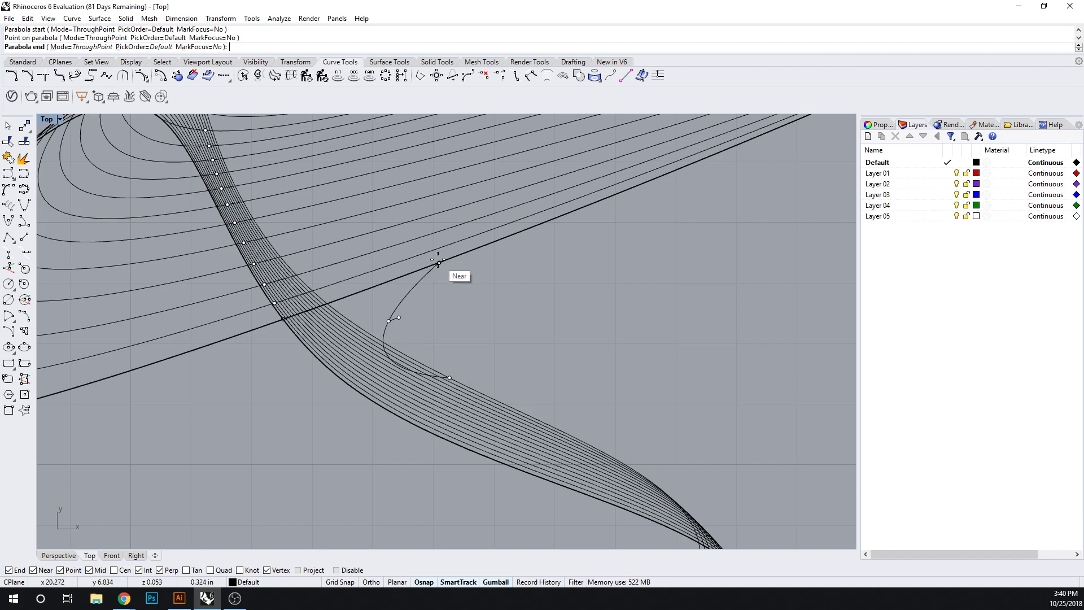
key(Escape)
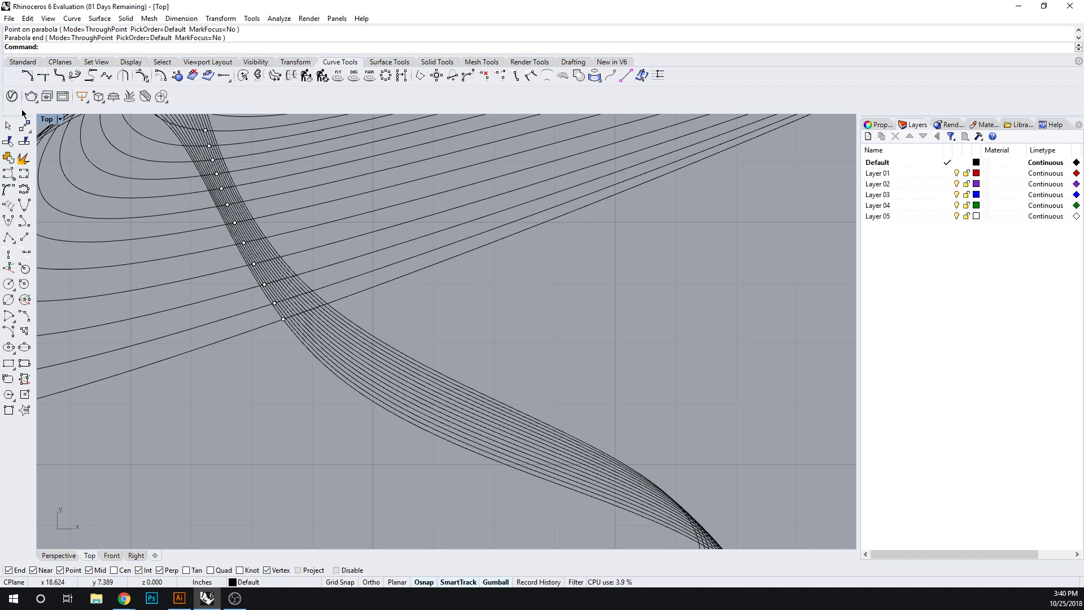
Step: Draw a degree 3 control point curve through three picked points, bridging the inner edges of the two contour bundles beside their crossing
click(6, 176)
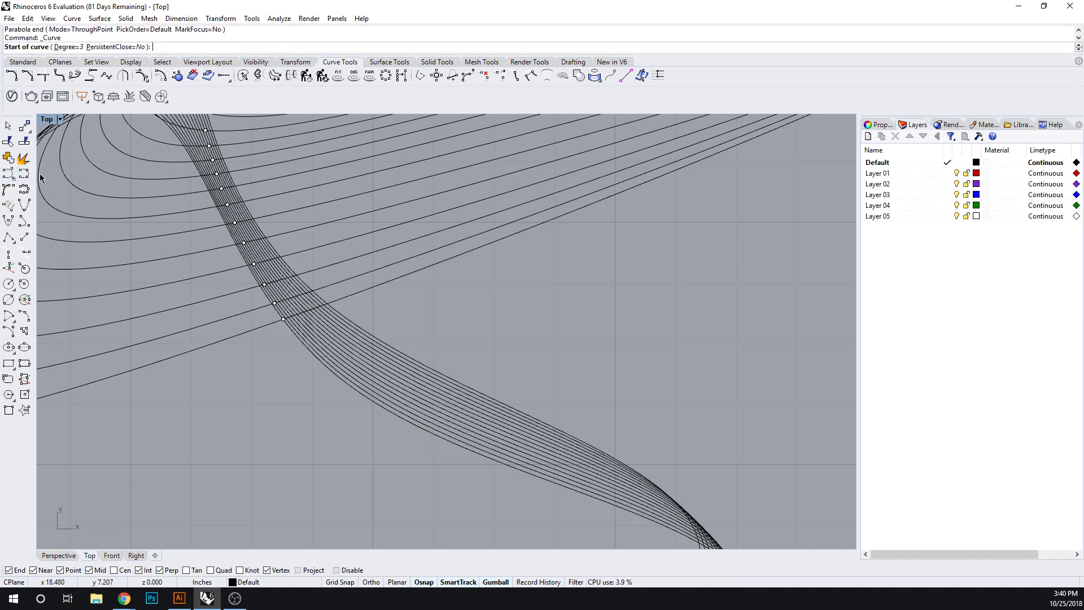
click(472, 389)
click(412, 326)
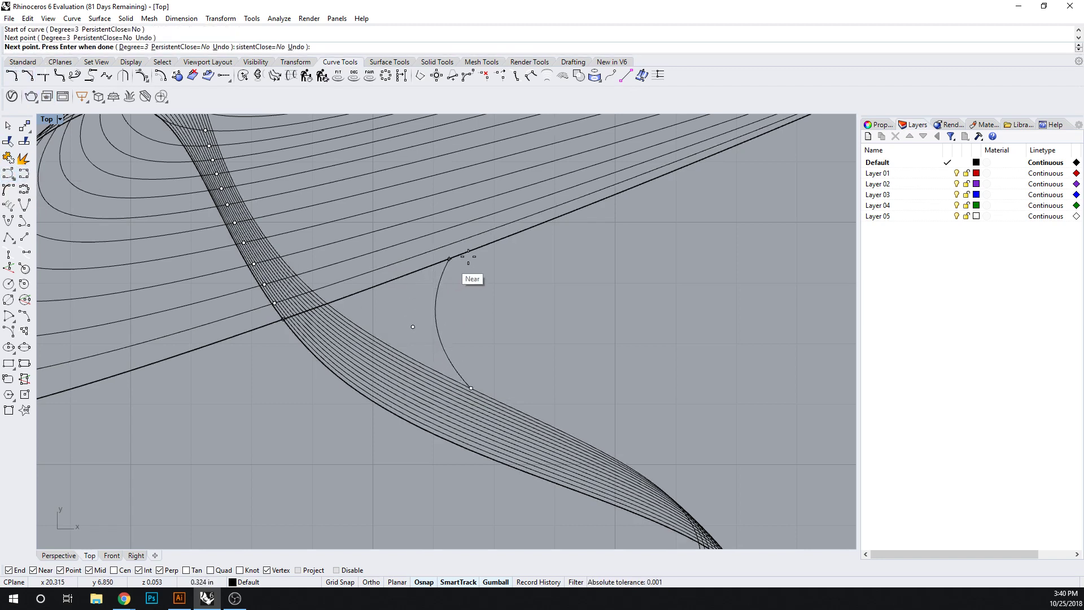
click(484, 244)
key(Return)
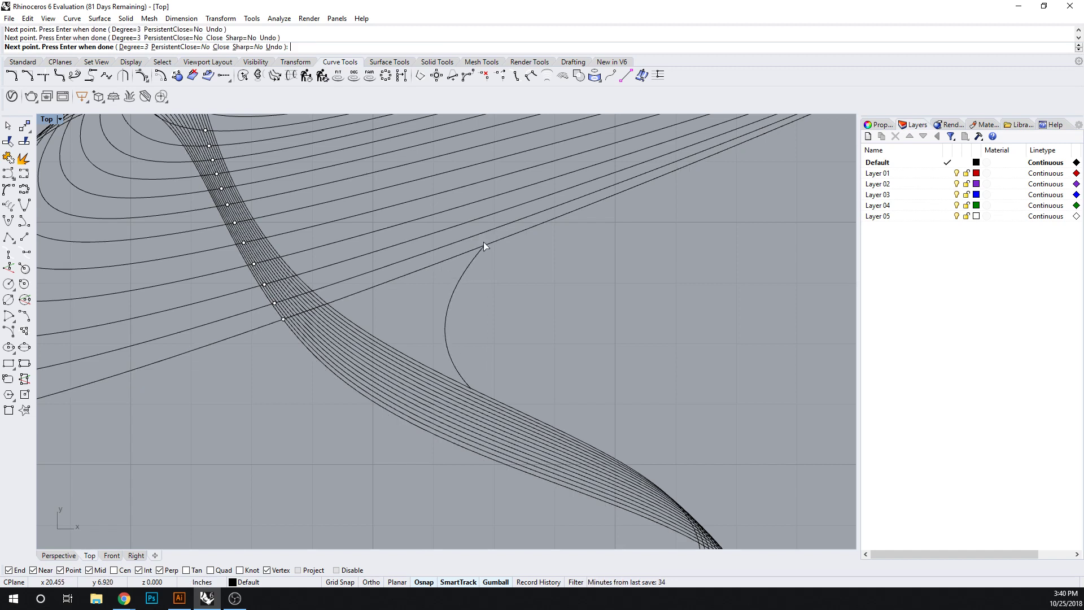
Step: Start another degree 3 control point curve on the outer edge of the contour bundle just below the crossing
key(Return)
click(341, 386)
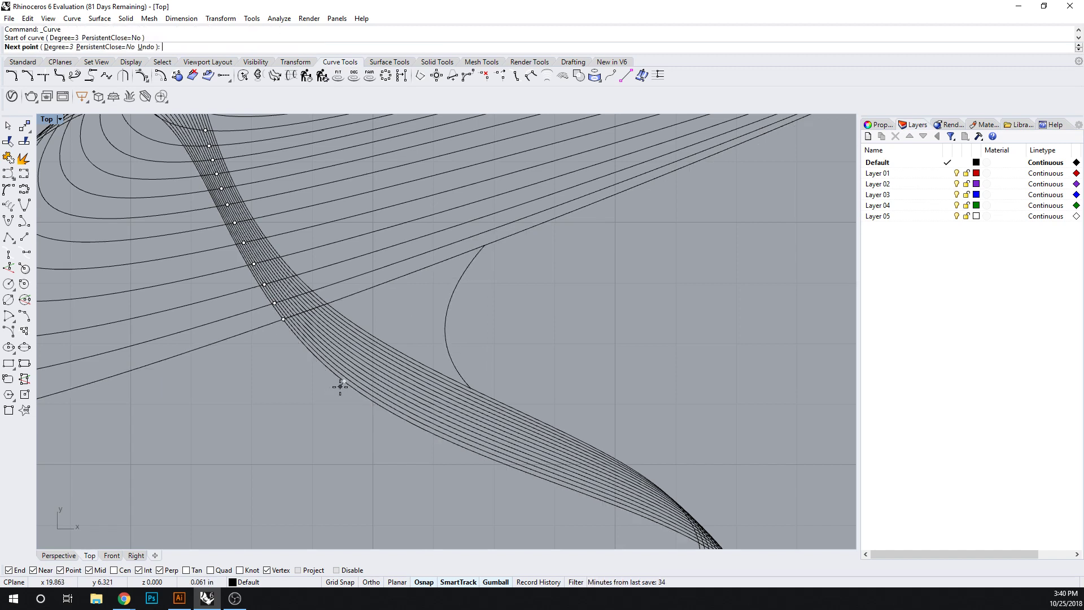
scroll(341, 382, down, 6)
scroll(311, 287, up, 4)
ctrl+shift+right_drag(310, 291, 308, 188)
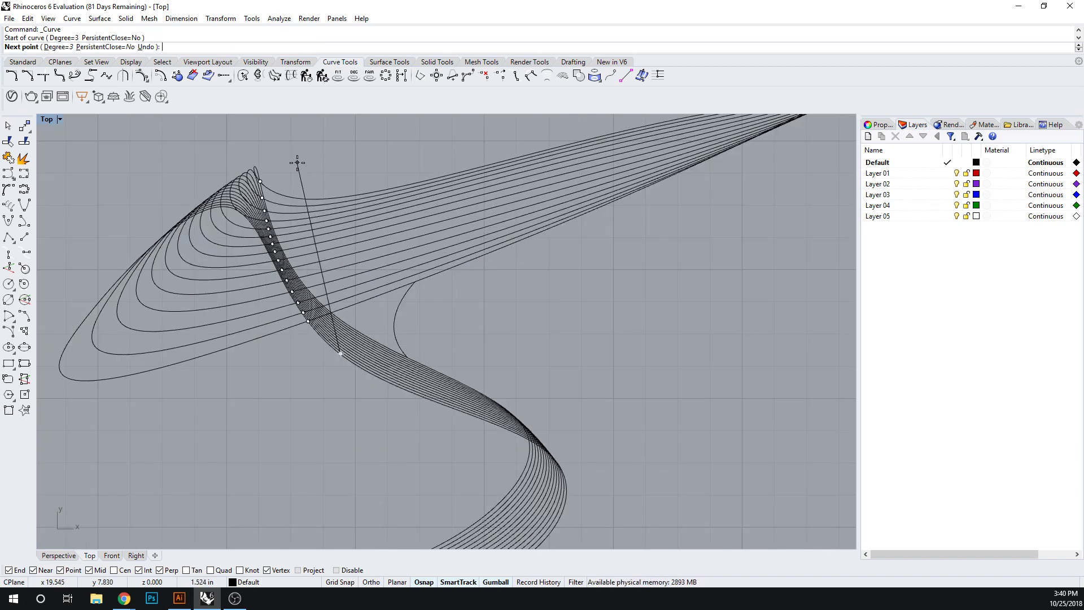
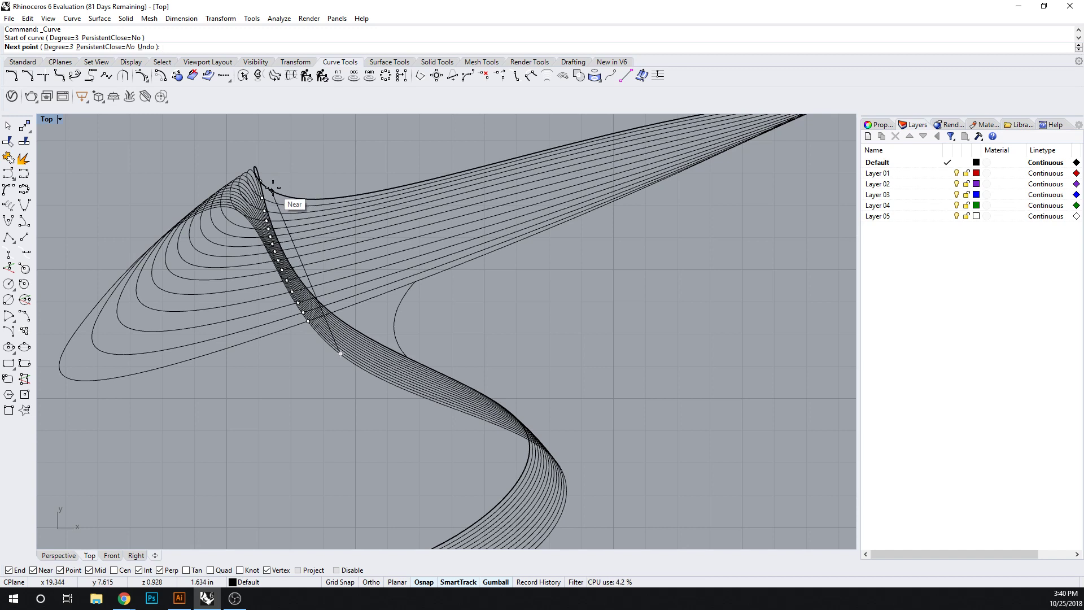
Step: Complete the outer bridging curve with two more points on the top edge of the upper contour bundle
click(272, 191)
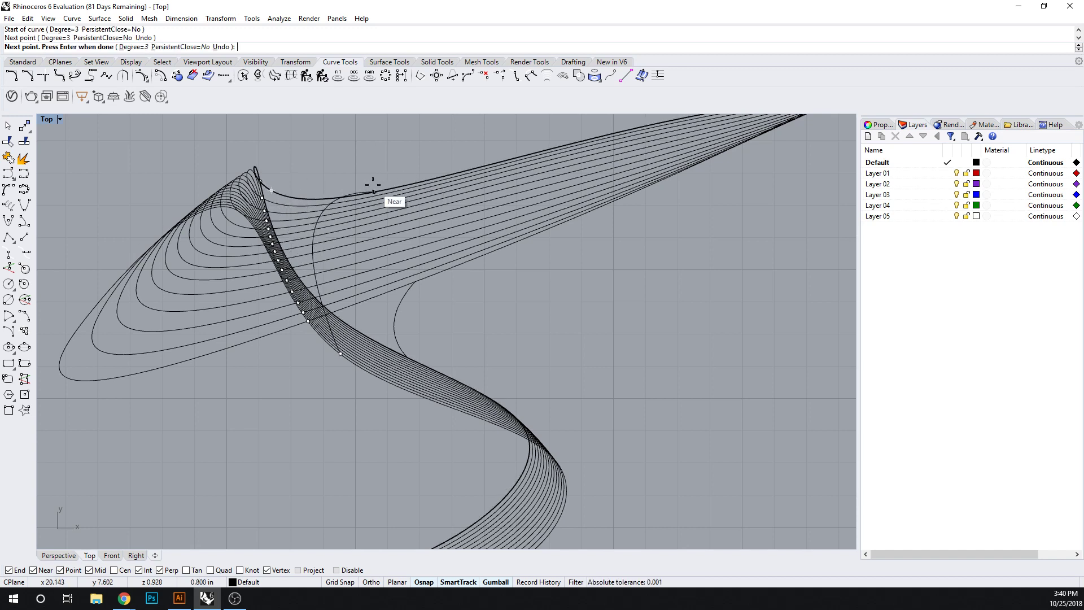
click(373, 184)
key(Return)
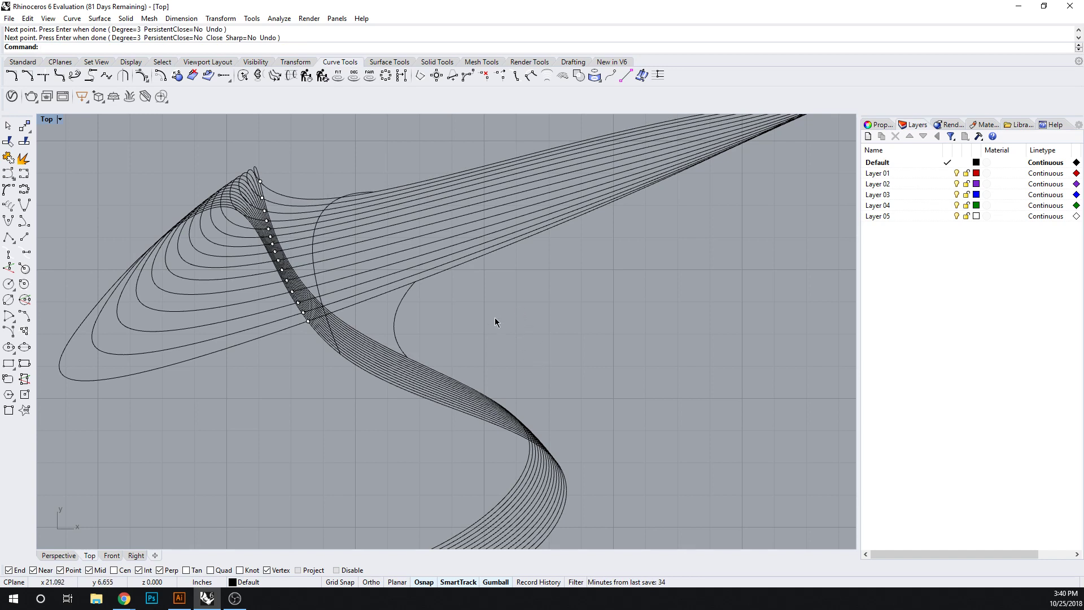
Step: Loft between the two bridging curves with Normal style, Split at tangents and cross-sections rebuilt with 20 control points
text(Loft)
key(Return)
click(398, 326)
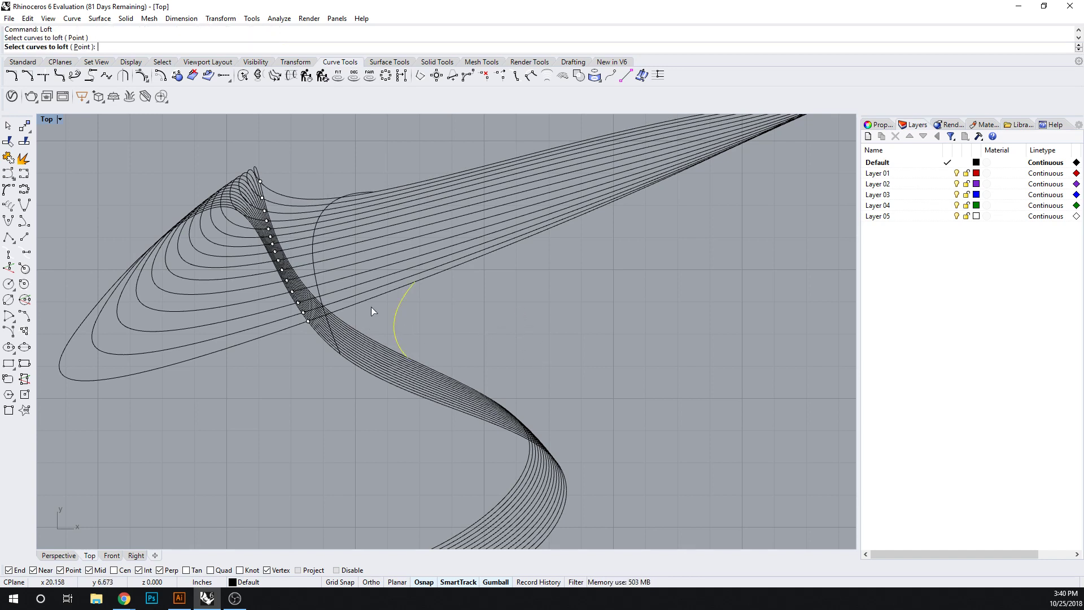
click(312, 257)
key(Return)
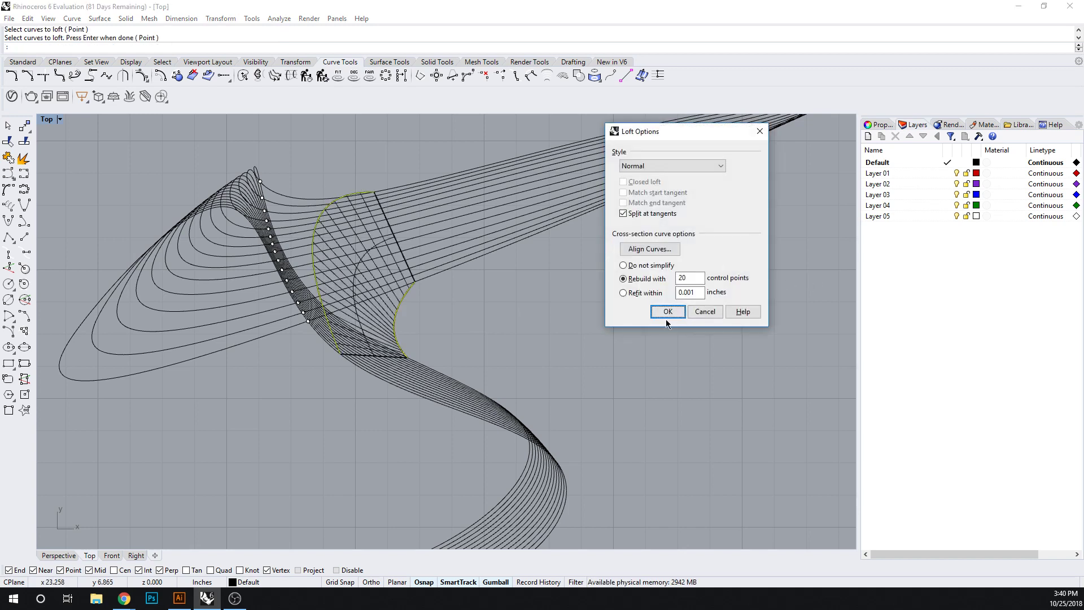
click(667, 312)
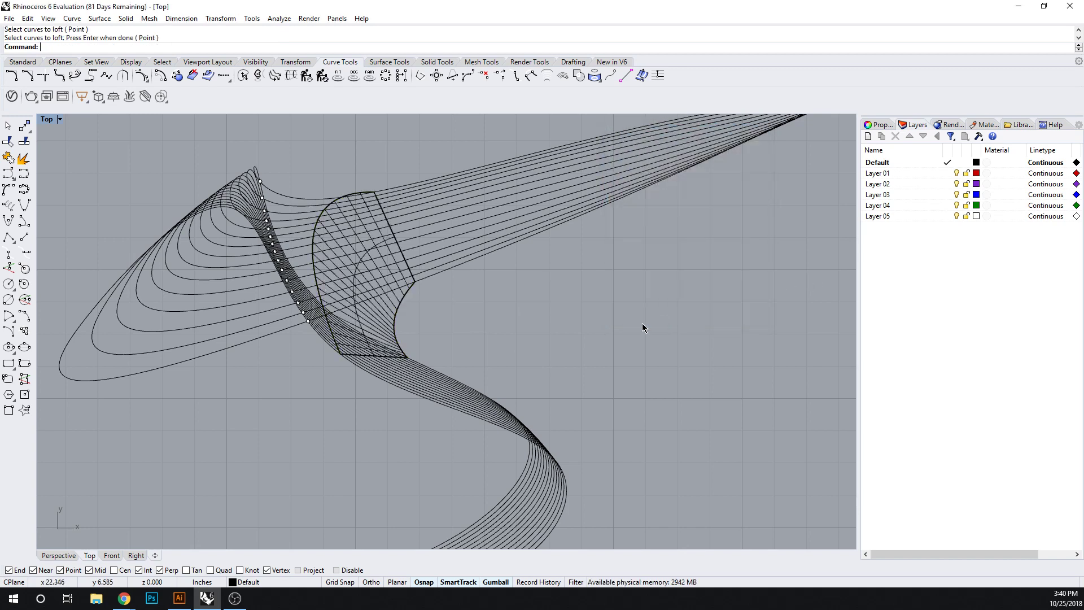
Step: Trim away the looping contour portions beyond the lofted surface's outer edge, using the surface as cutting object
click(378, 320)
text(tr)
key(Return)
drag(300, 397, 198, 142)
key(Return)
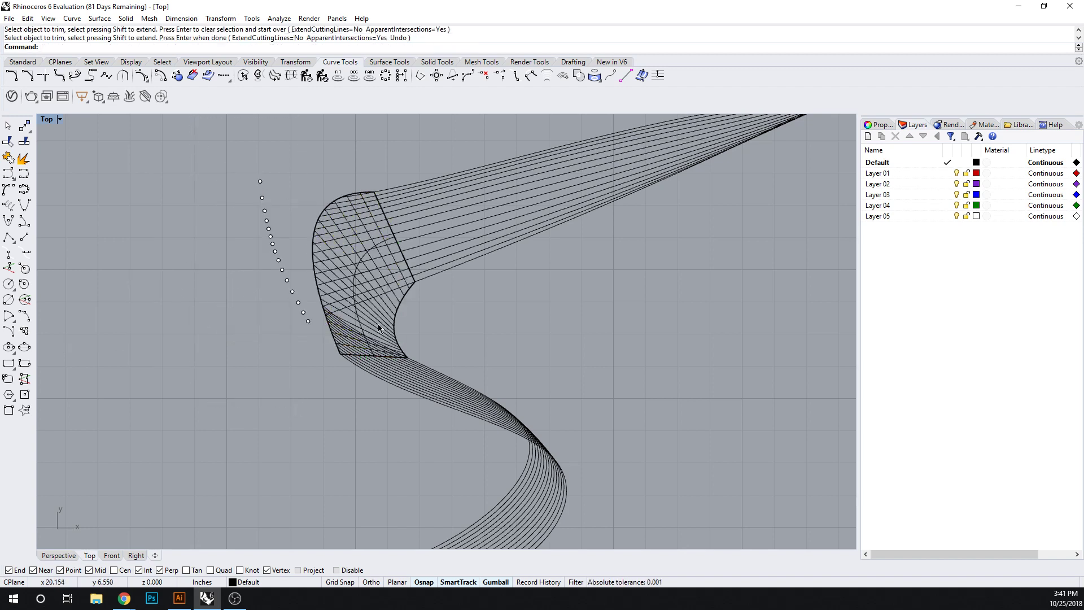
Step: Delete the lofted surface and the bridging curves, keeping only the trimmed contours
click(382, 316)
key(Delete)
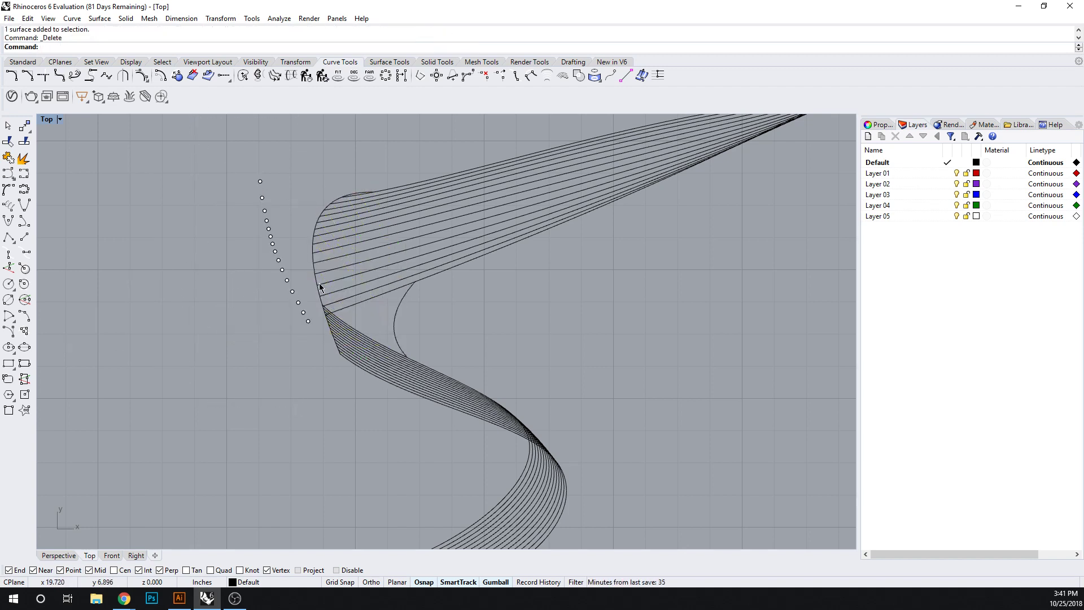
scroll(320, 287, up, 3)
click(323, 304)
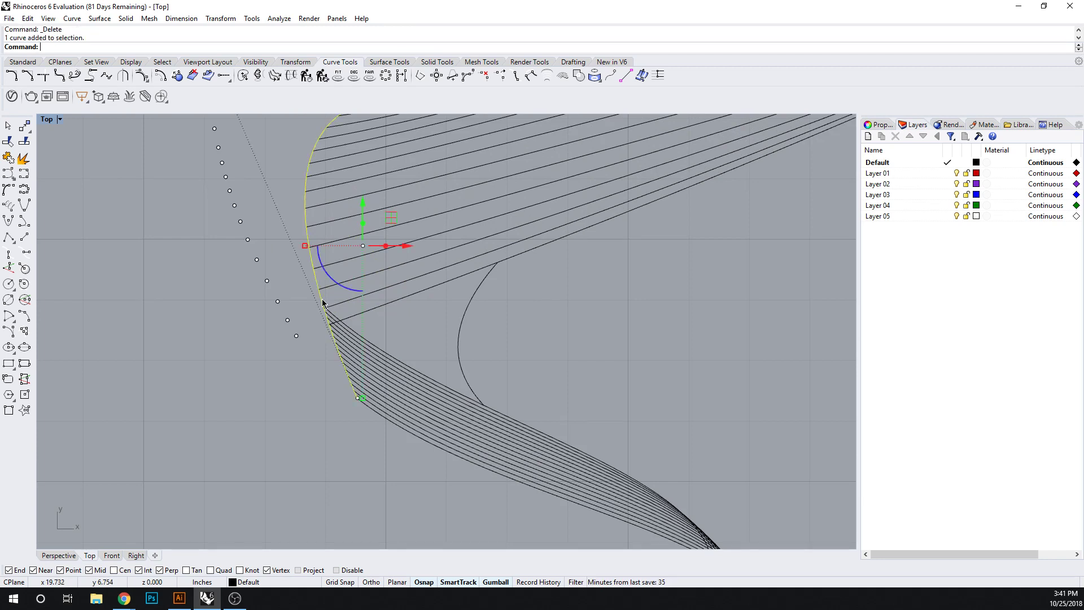
key(Delete)
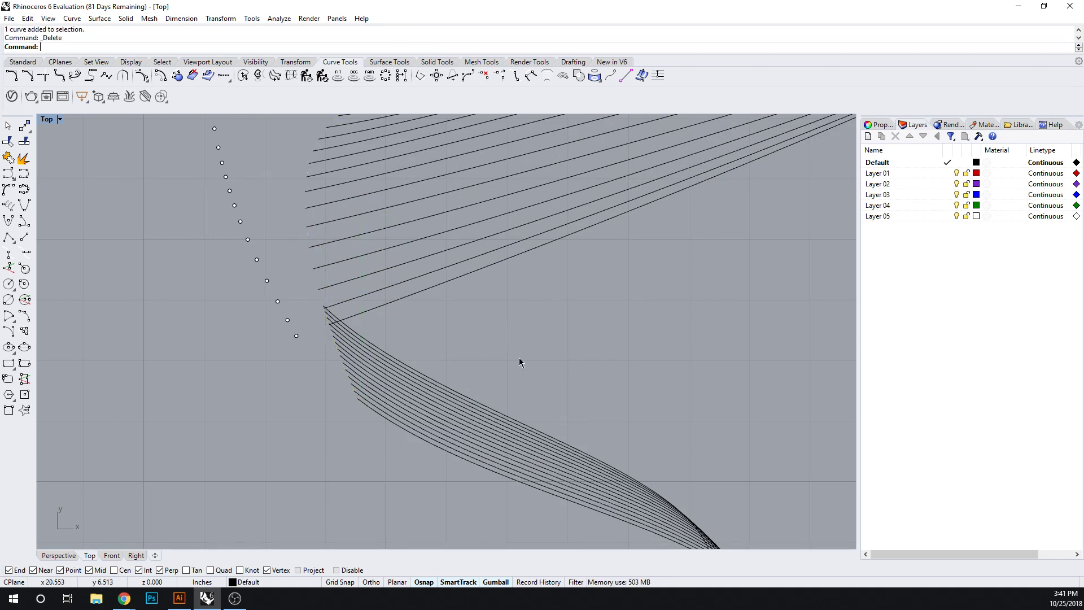
scroll(515, 356, down, 1)
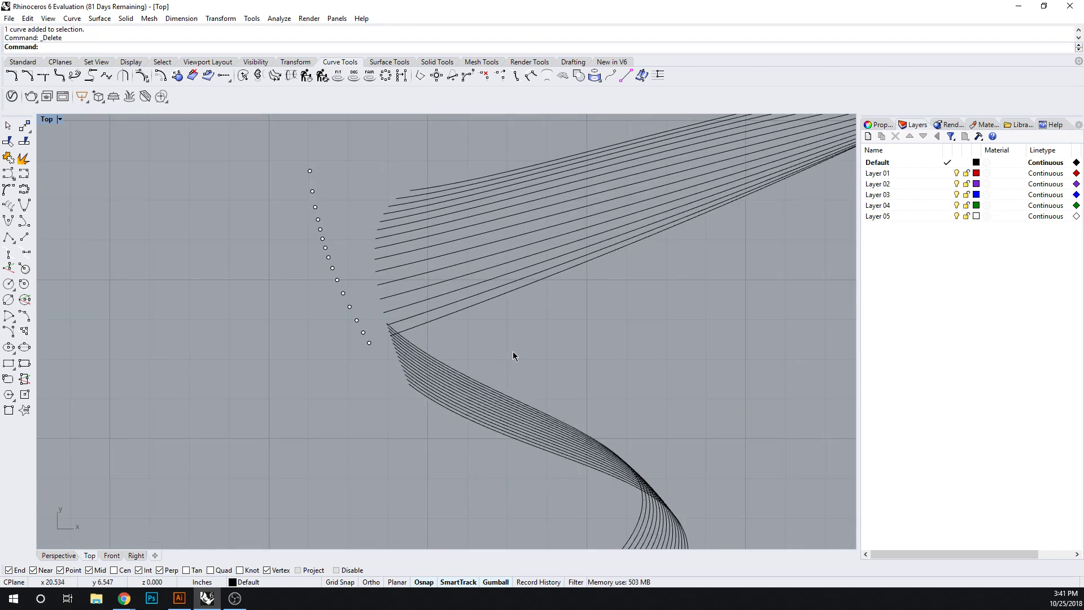
click(106, 77)
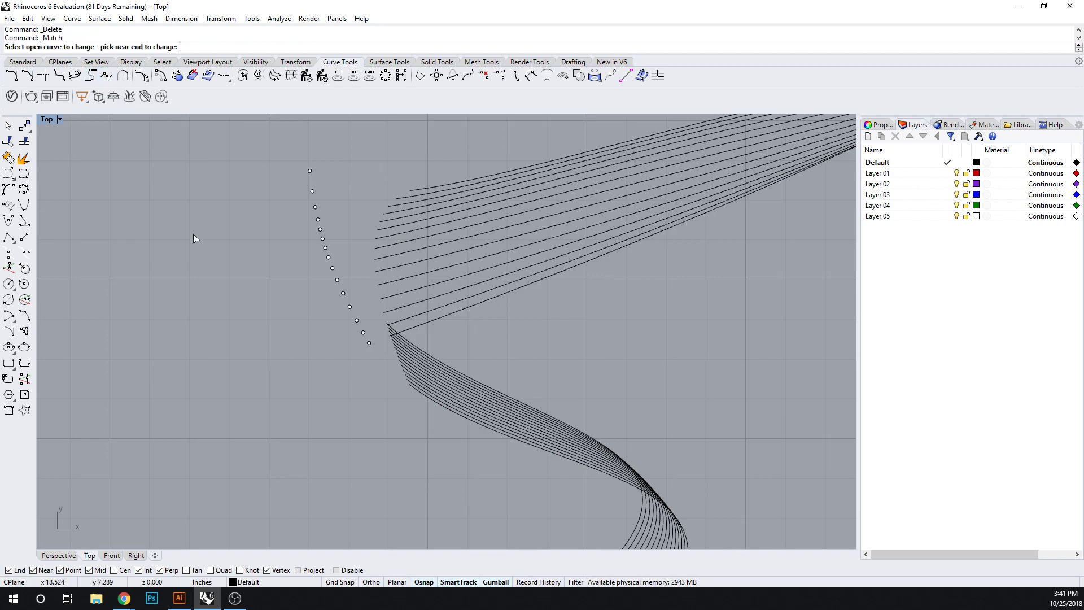
click(410, 390)
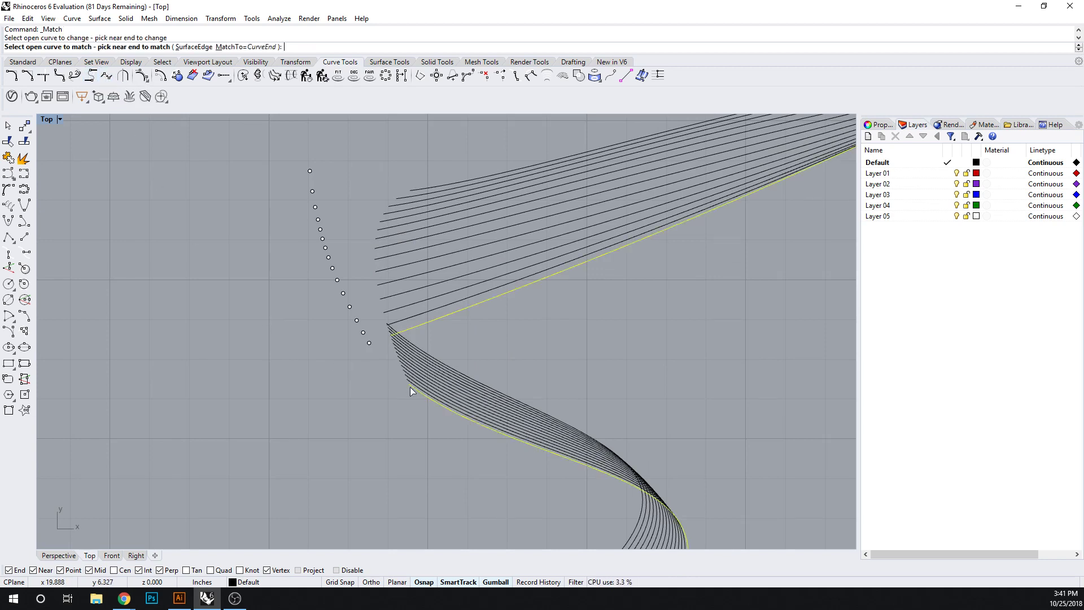
click(59, 555)
right_drag(458, 394, 489, 325)
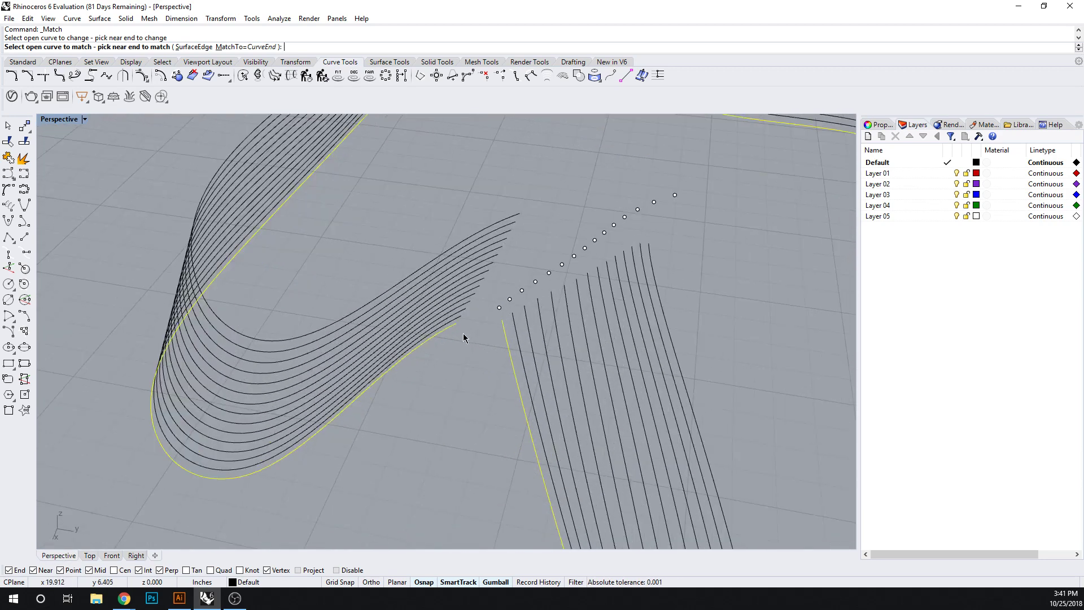
key(Escape)
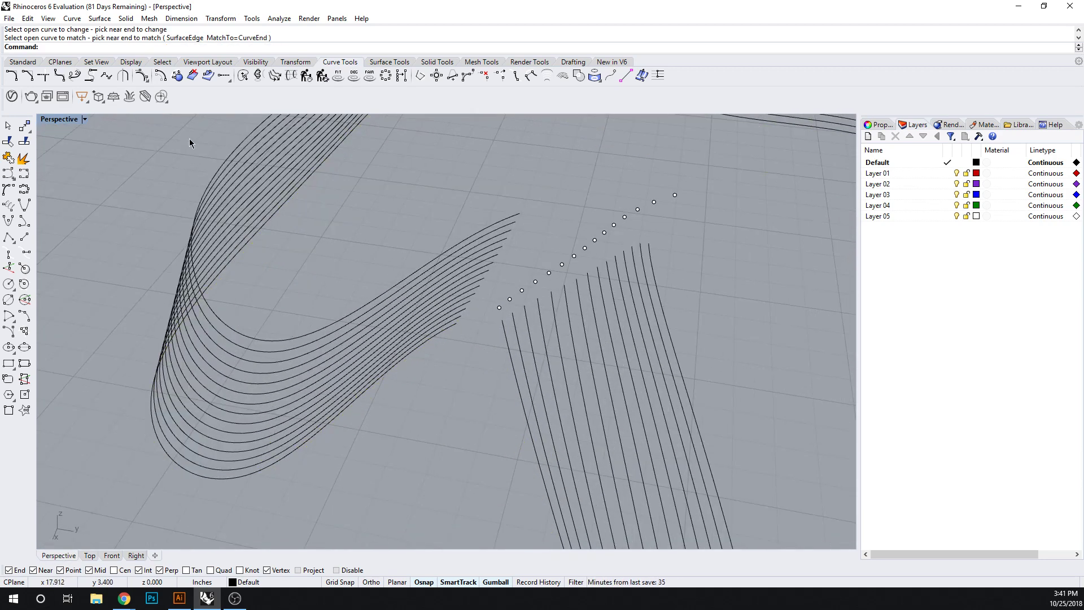
Step: Match the two outermost open contours across the gap to their opposite ends in the Perspective view, with Tangency continuity and Position preserved at the other end
click(107, 75)
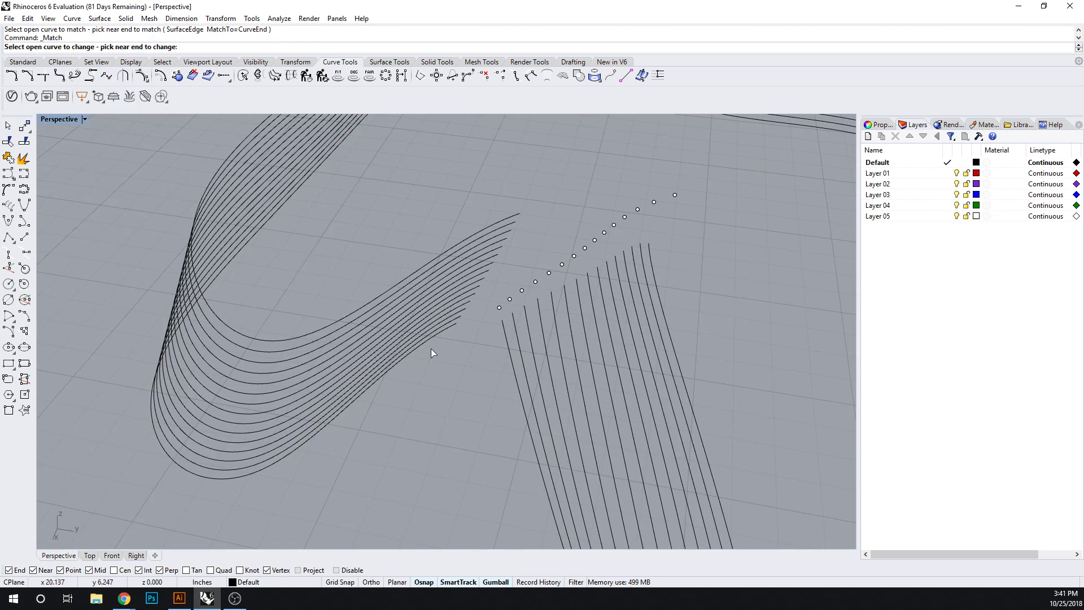
click(456, 327)
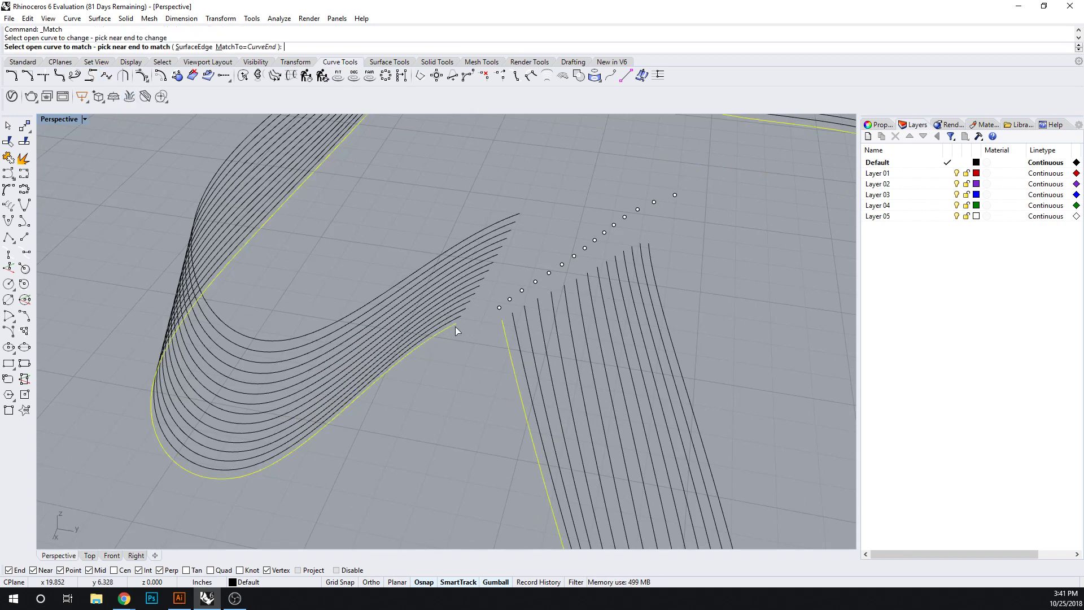
click(501, 323)
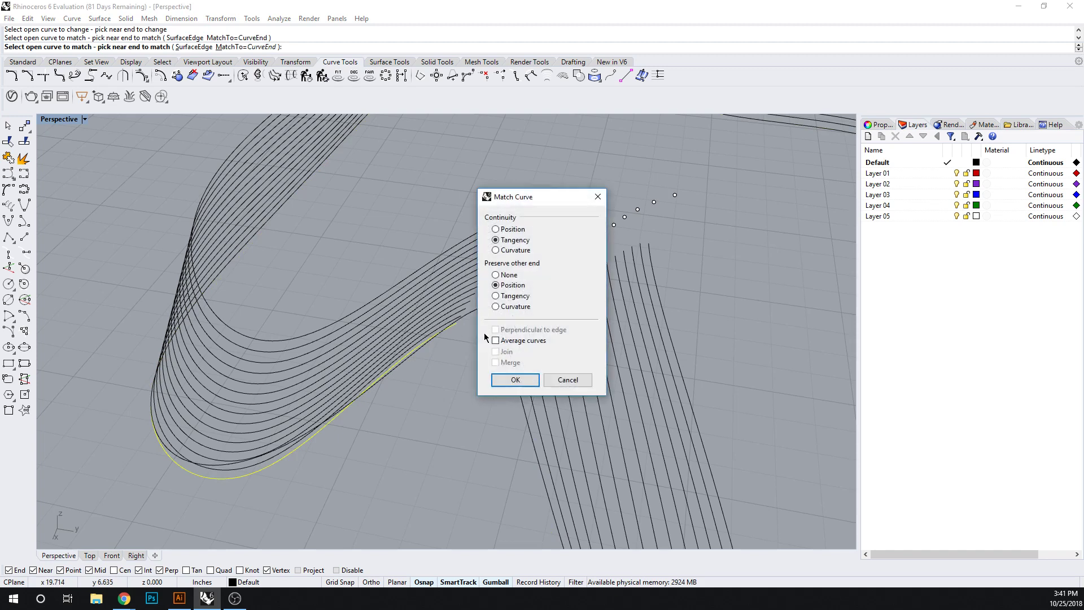
click(525, 377)
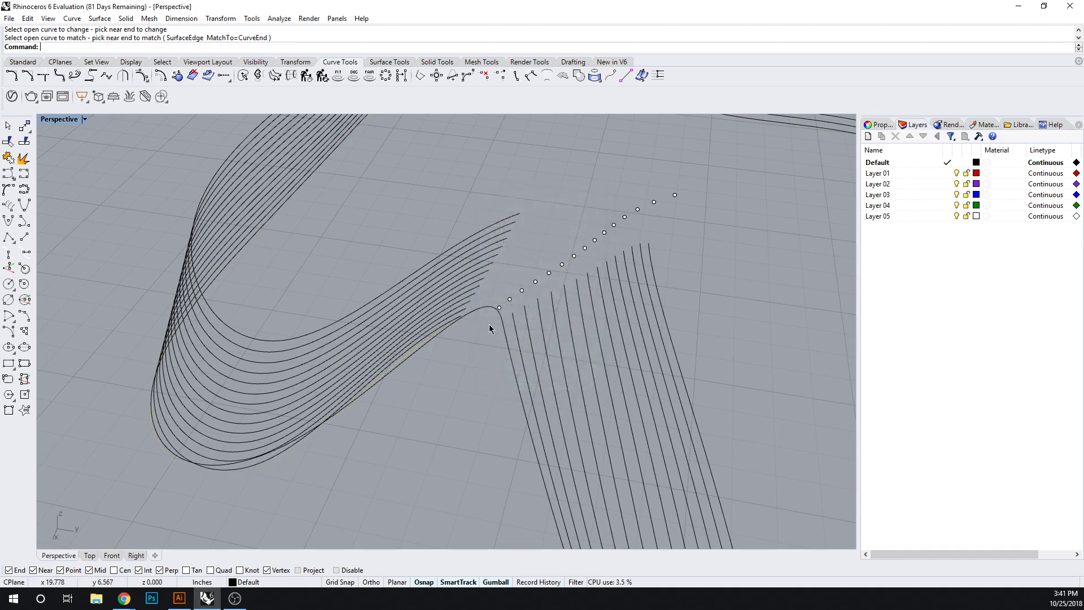
scroll(489, 325, up, 3)
right_click(447, 318)
click(447, 318)
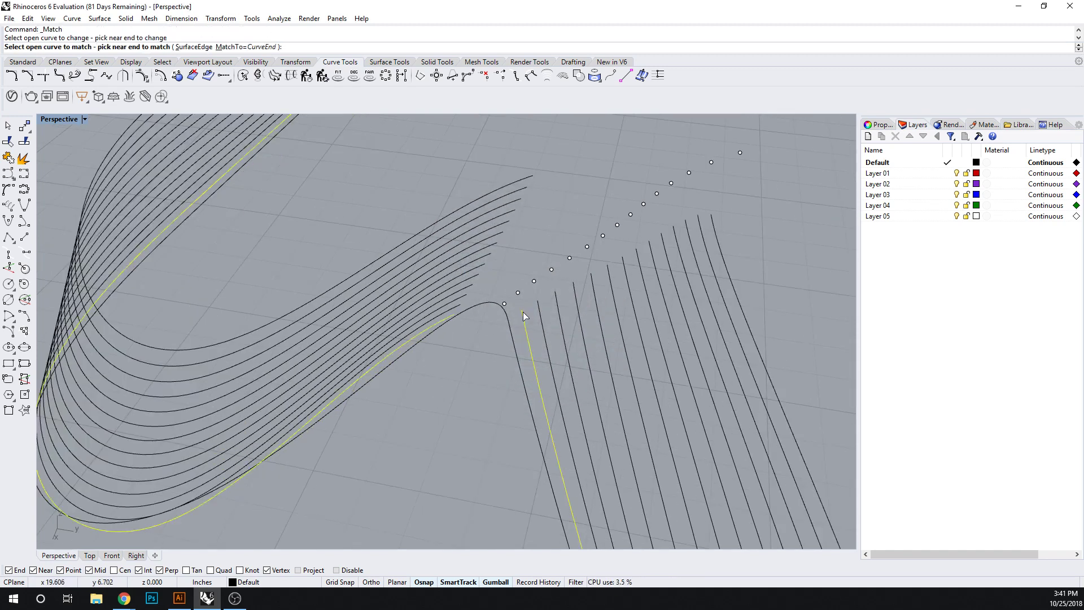
click(522, 312)
click(514, 378)
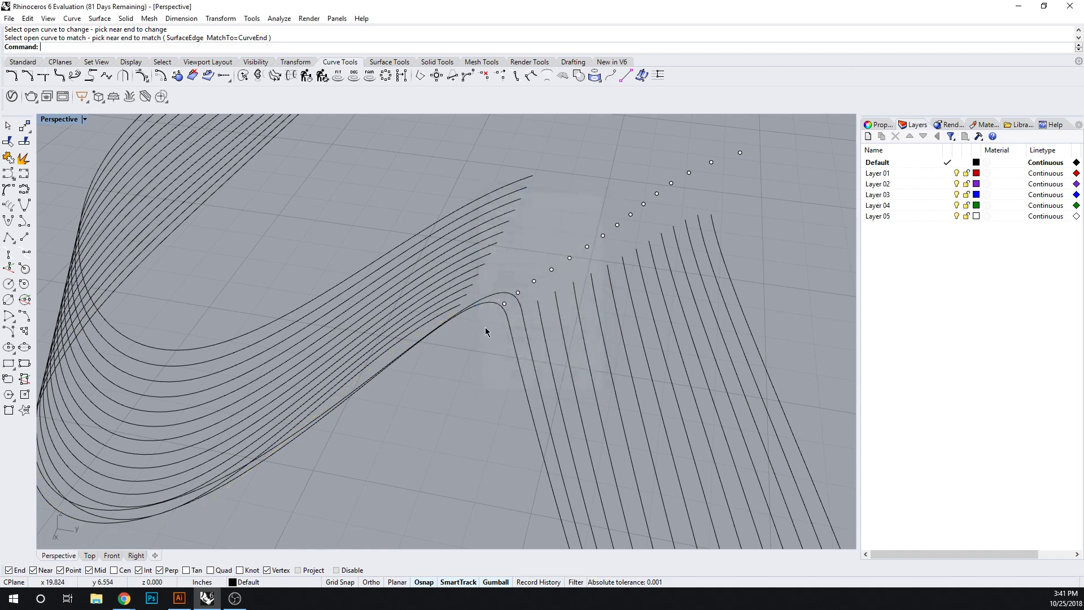
Step: Match the third and fourth contours from the outer edge across the gap with Tangency continuity, preserving Position at the other end
right_click(460, 309)
click(458, 308)
click(536, 308)
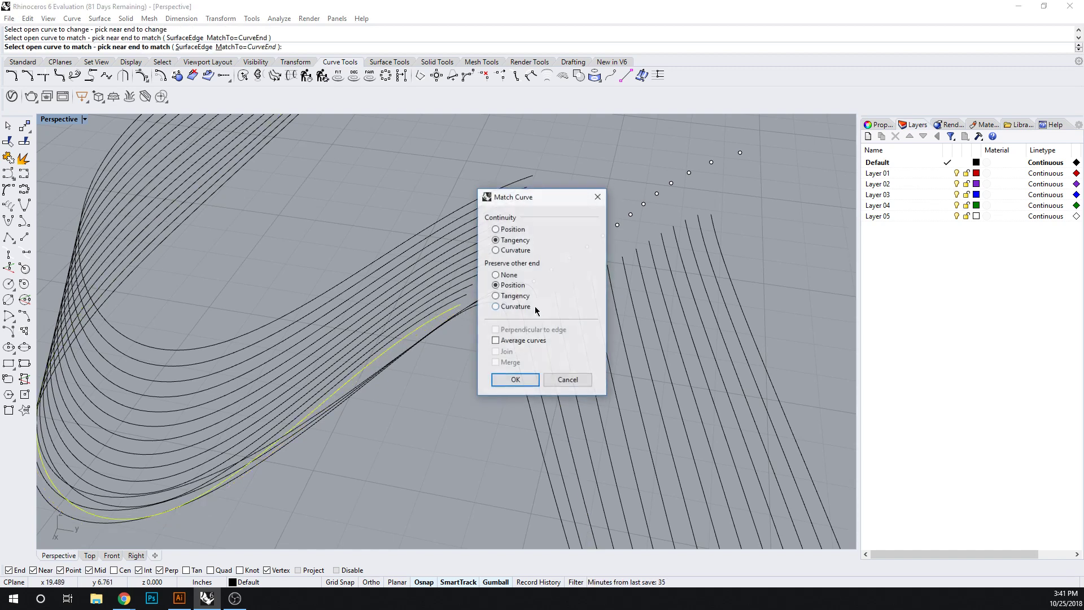
click(515, 379)
right_click(467, 296)
click(466, 296)
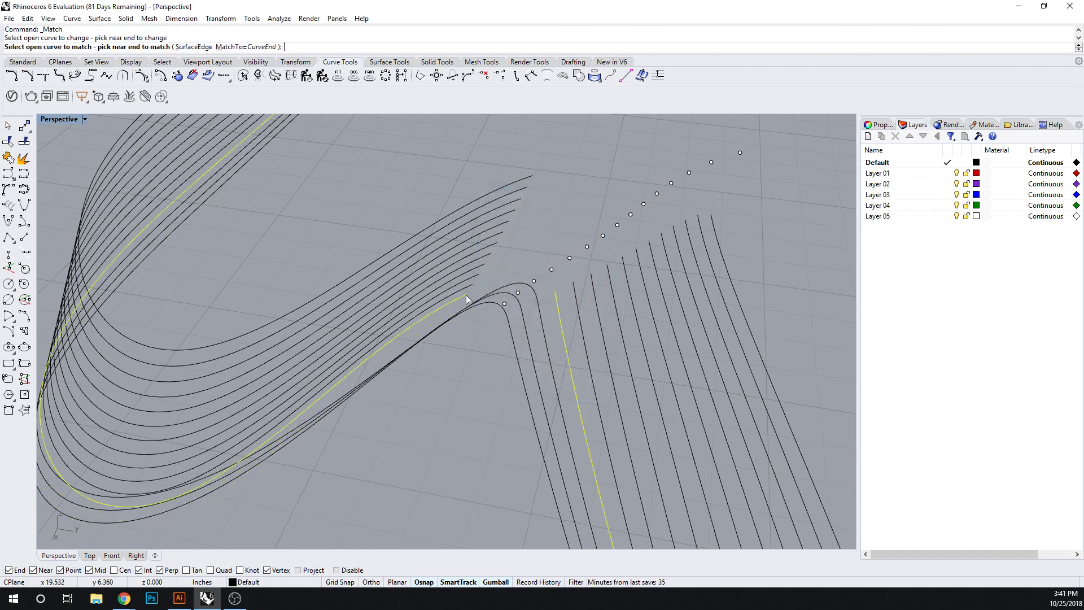
click(556, 299)
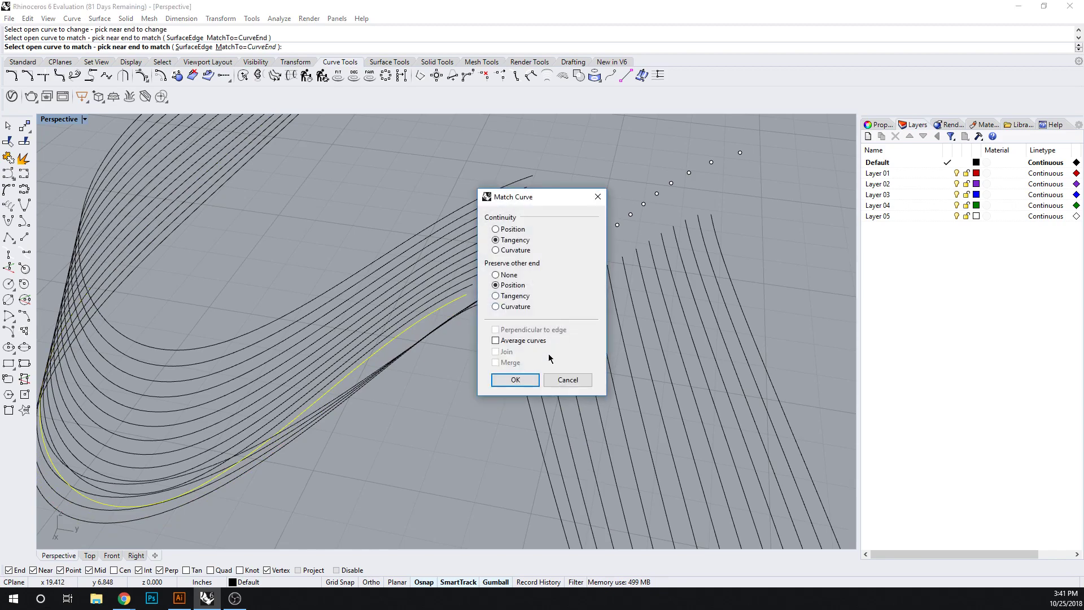
click(515, 379)
Step: Match the fifth contour across the gap with Curvature continuity, preserving Position at the other end
right_drag(515, 379, 515, 345)
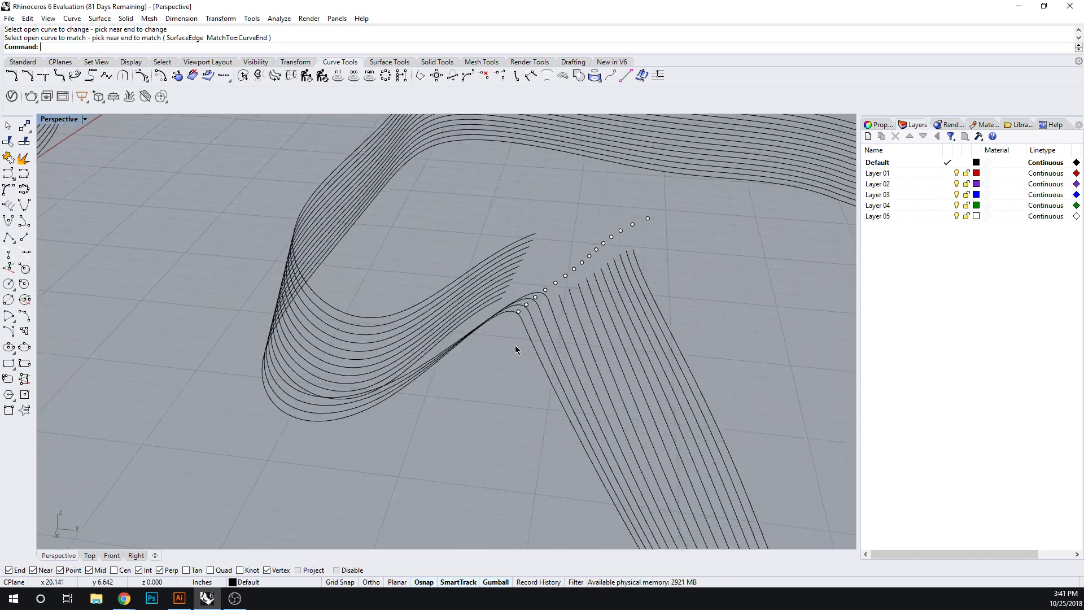
right_click(515, 344)
click(495, 305)
click(555, 299)
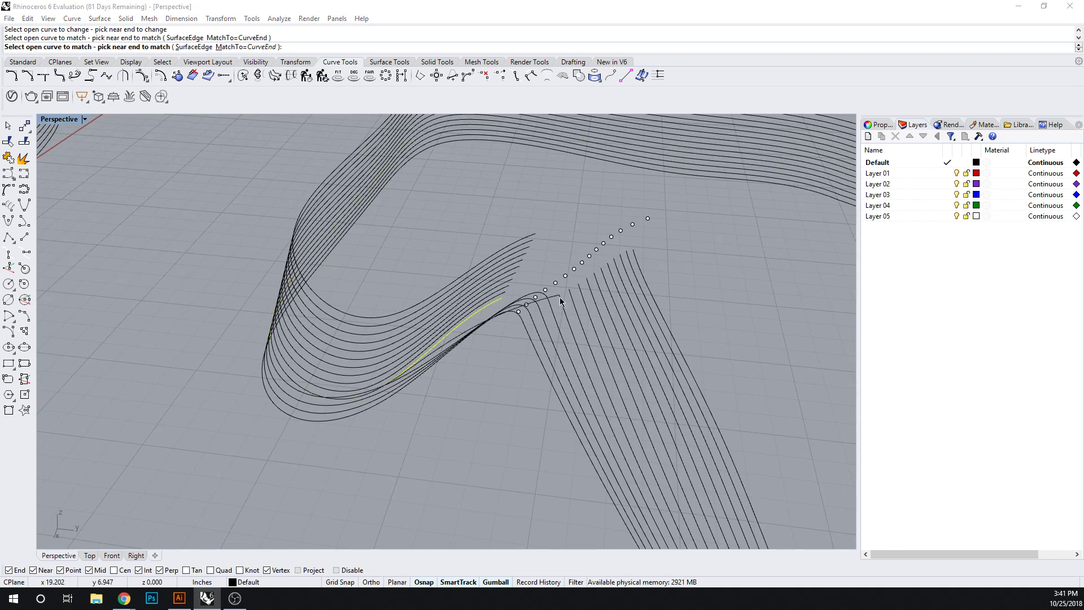
click(497, 250)
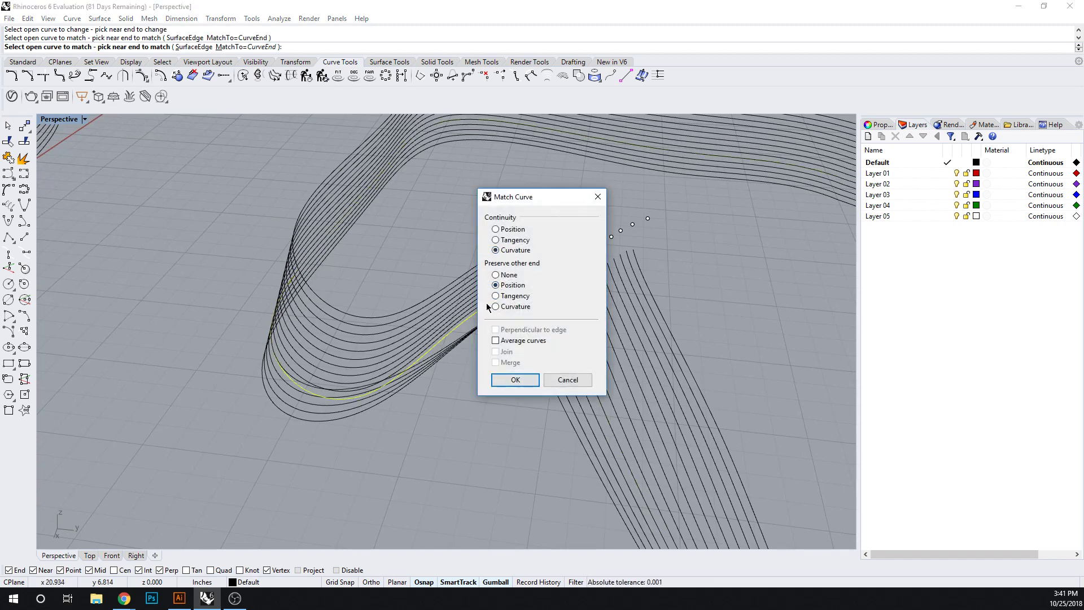
click(519, 380)
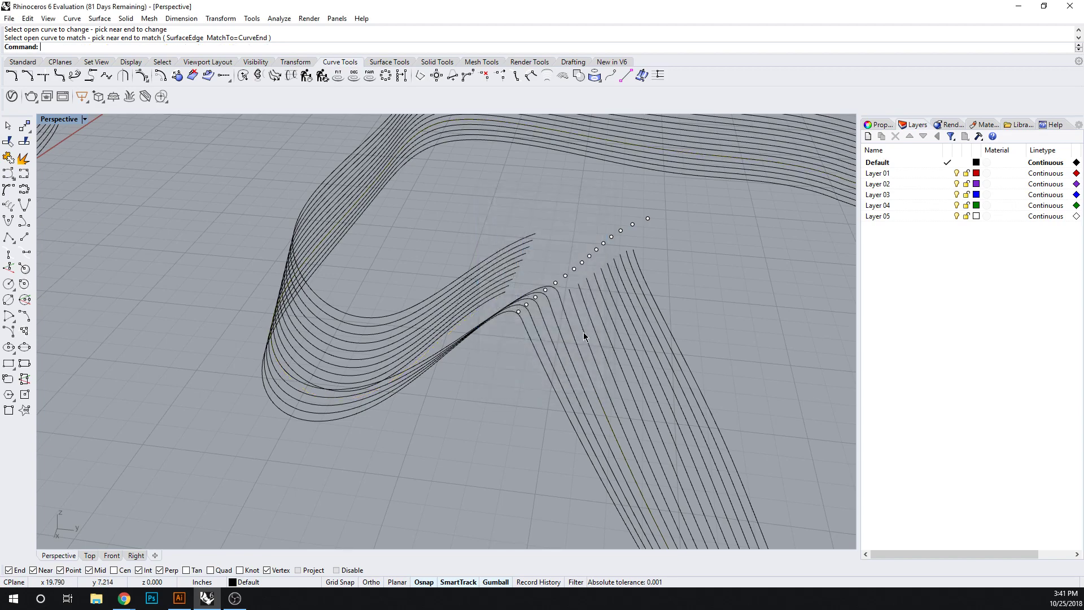
Step: Match the sixth contour across the gap with Curvature continuity, preserving Tangency at the other end
right_drag(584, 332, 467, 345)
right_click(456, 321)
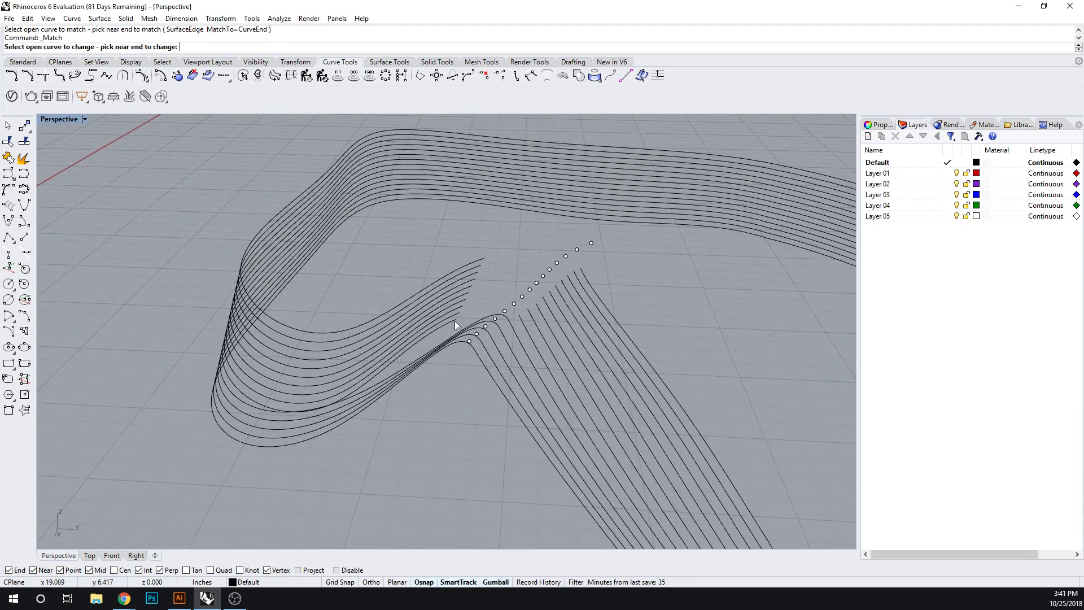
click(455, 321)
click(520, 317)
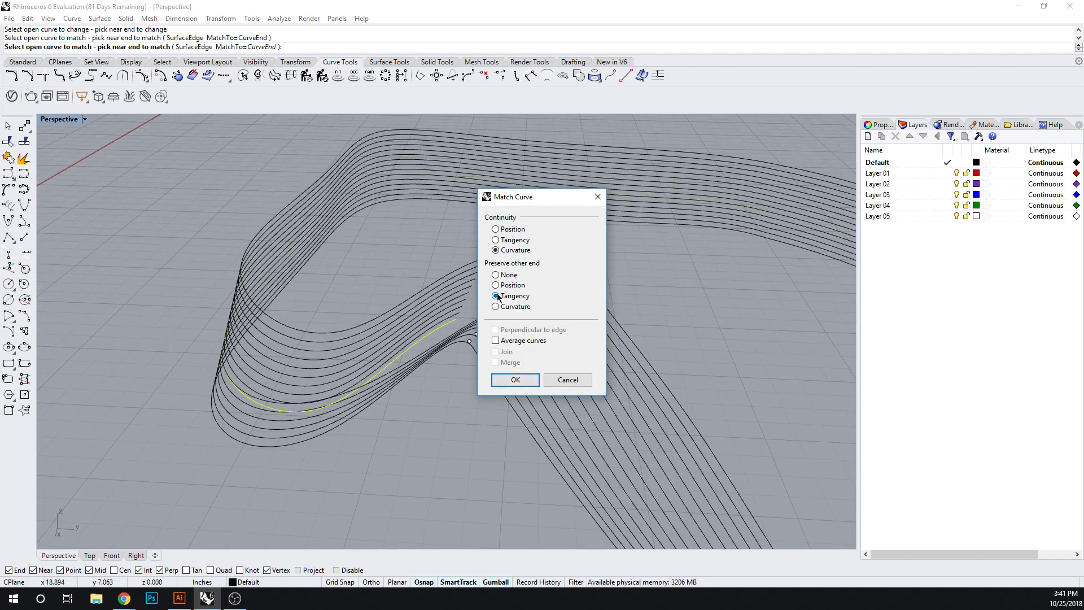
click(526, 380)
Step: Match the seventh, eighth and ninth contours across the gap to their opposite ends with the same Curvature continuity and preserved Tangency
right_click(469, 303)
click(457, 315)
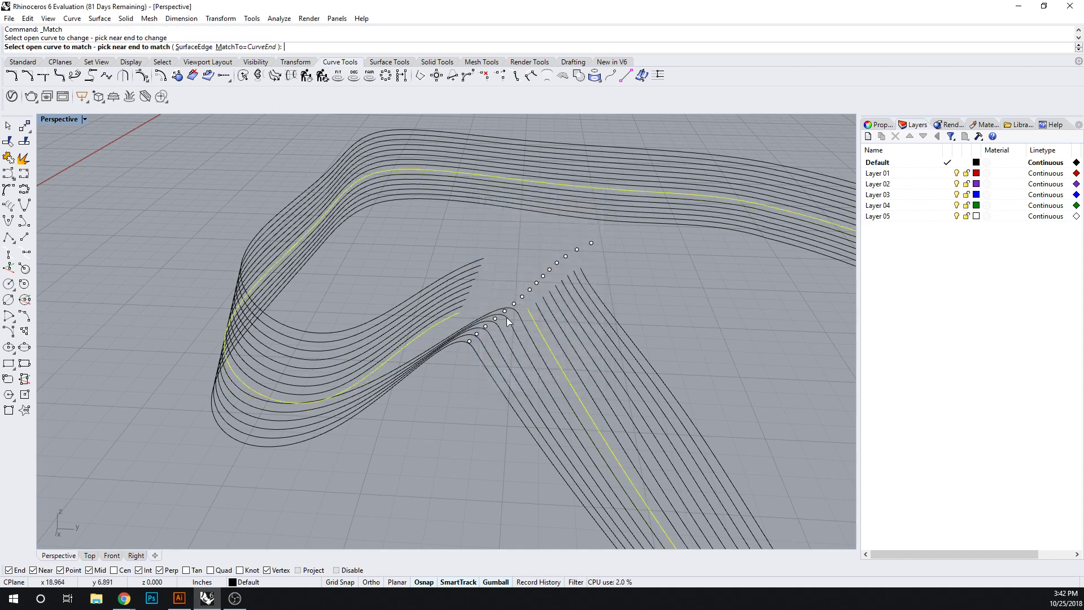
click(528, 309)
key(Return)
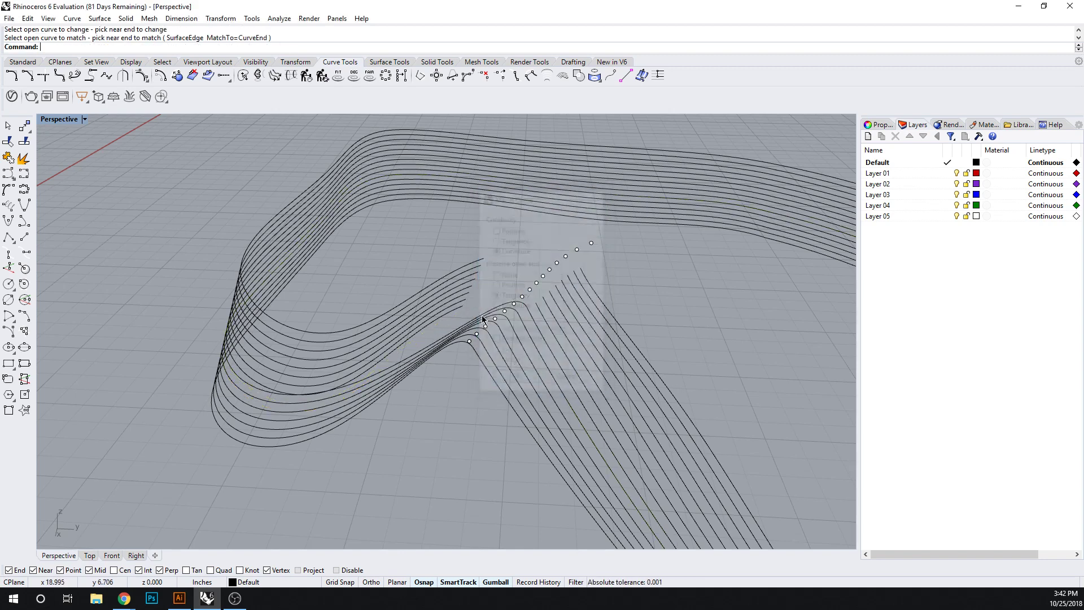
right_click(458, 313)
click(460, 310)
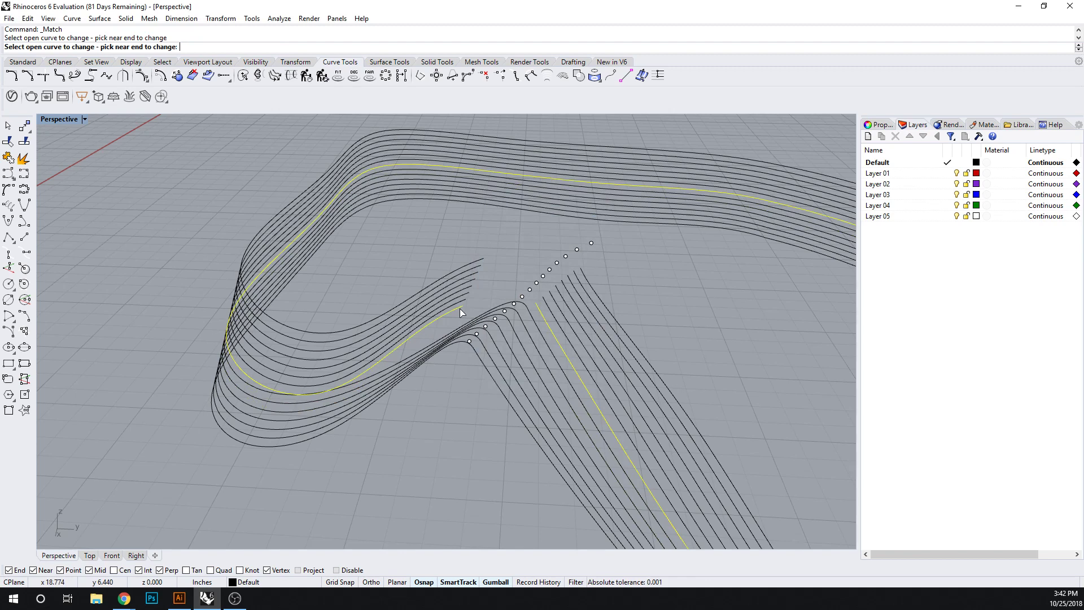
click(539, 305)
click(511, 377)
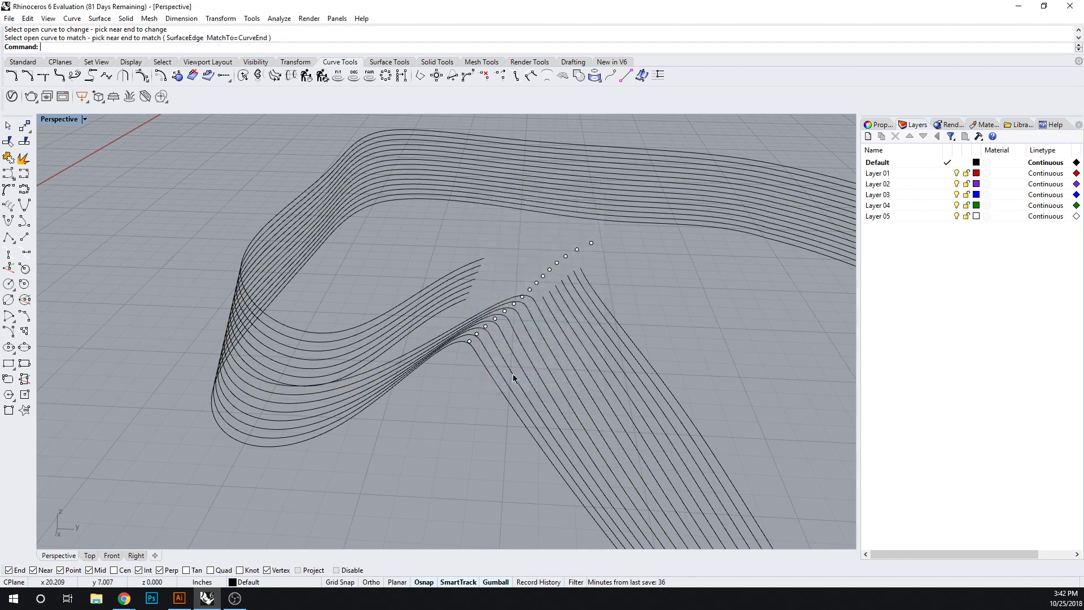
right_click(458, 300)
click(462, 300)
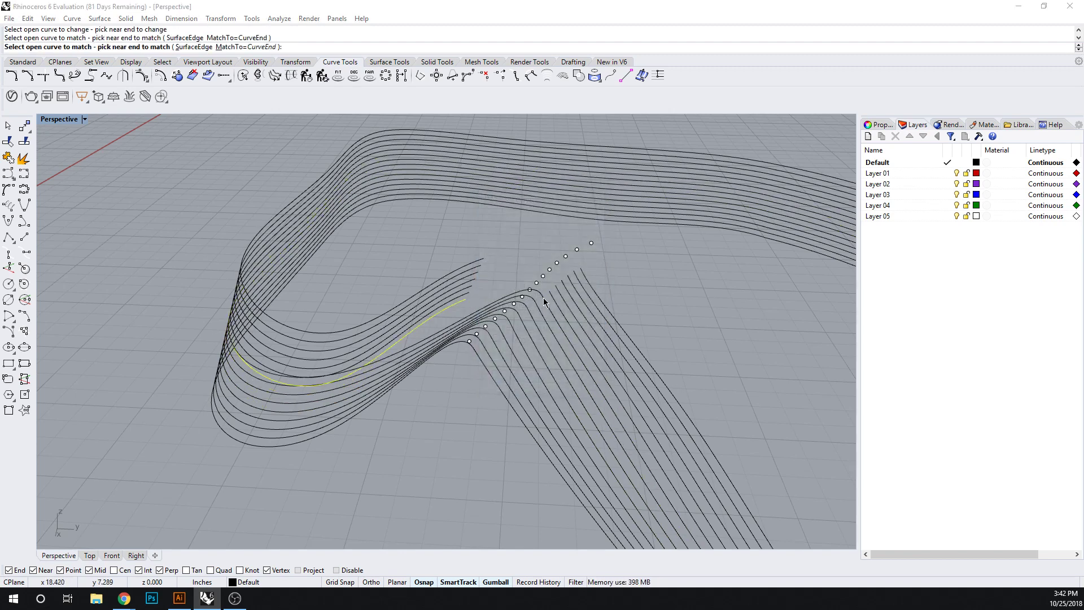
click(543, 297)
click(514, 379)
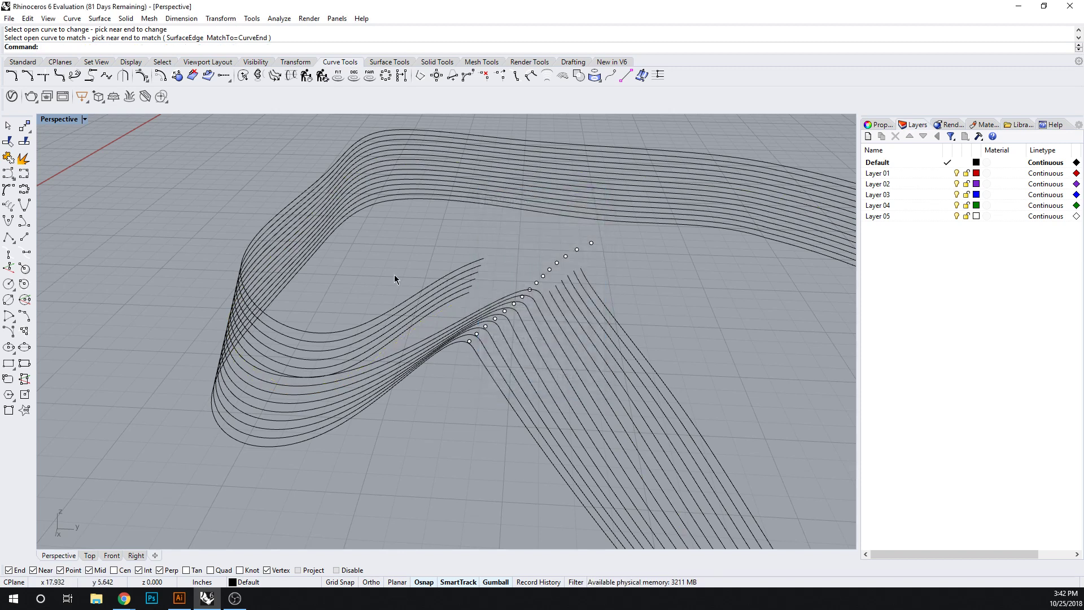
Step: Blend the tenth contour's open ends across the gap using a quick curve blend with Curvature continuity
right_click(76, 77)
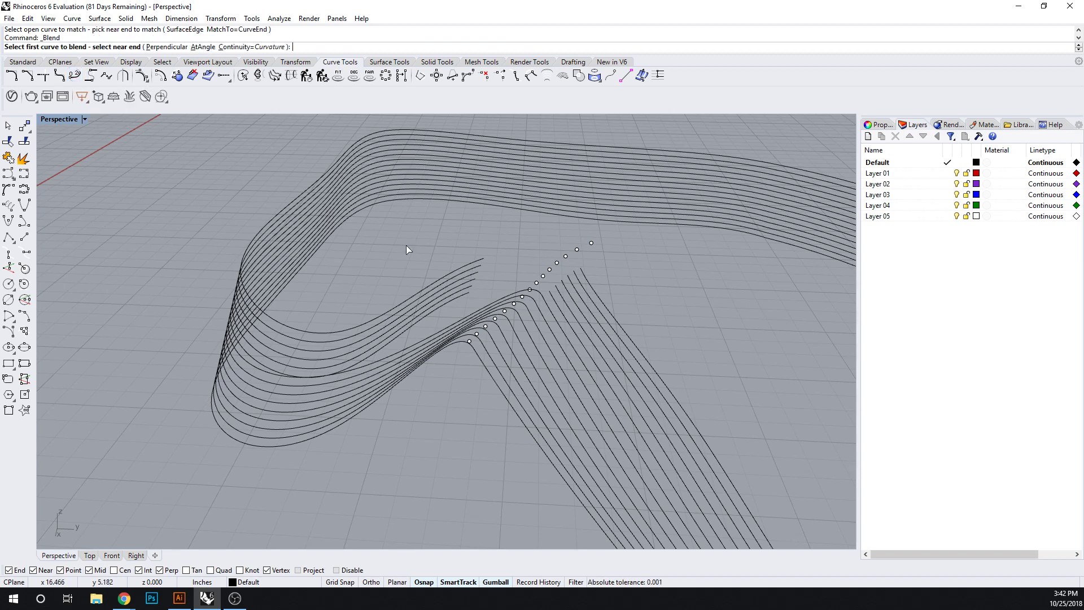
click(467, 293)
click(550, 294)
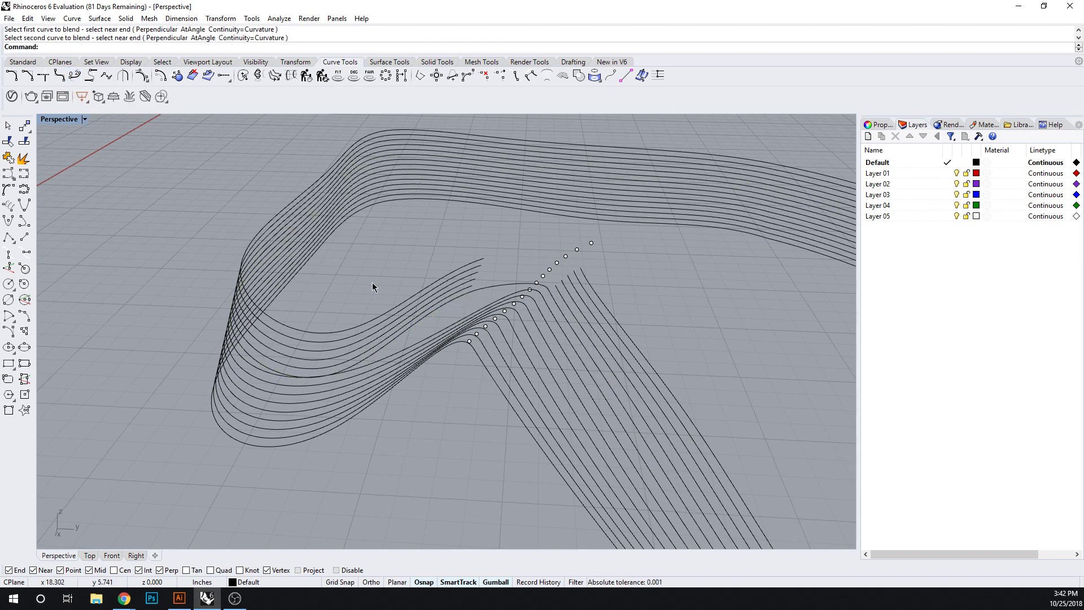
click(72, 77)
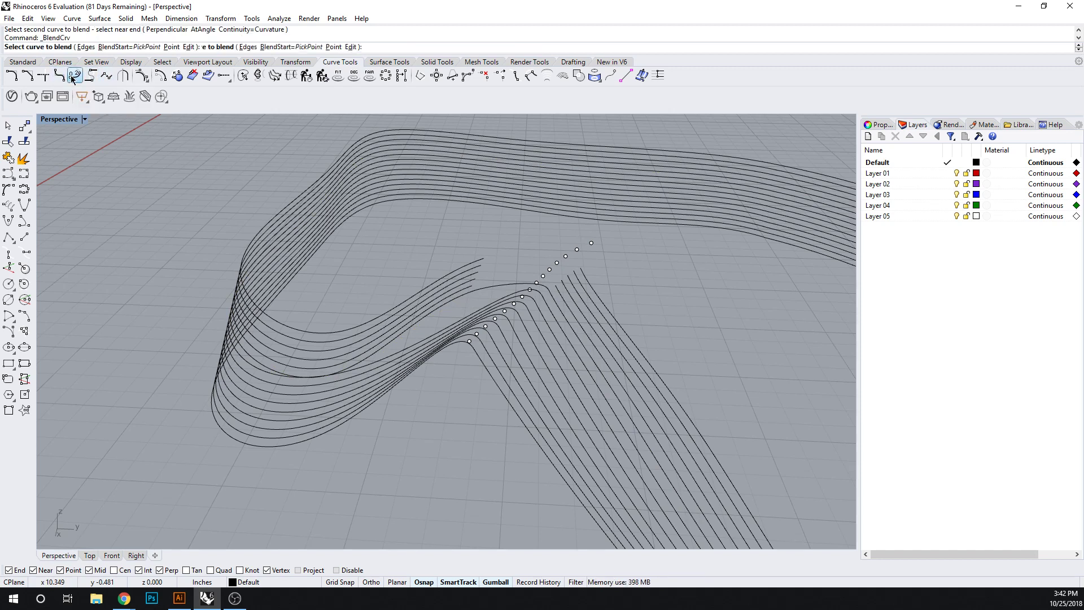
click(474, 288)
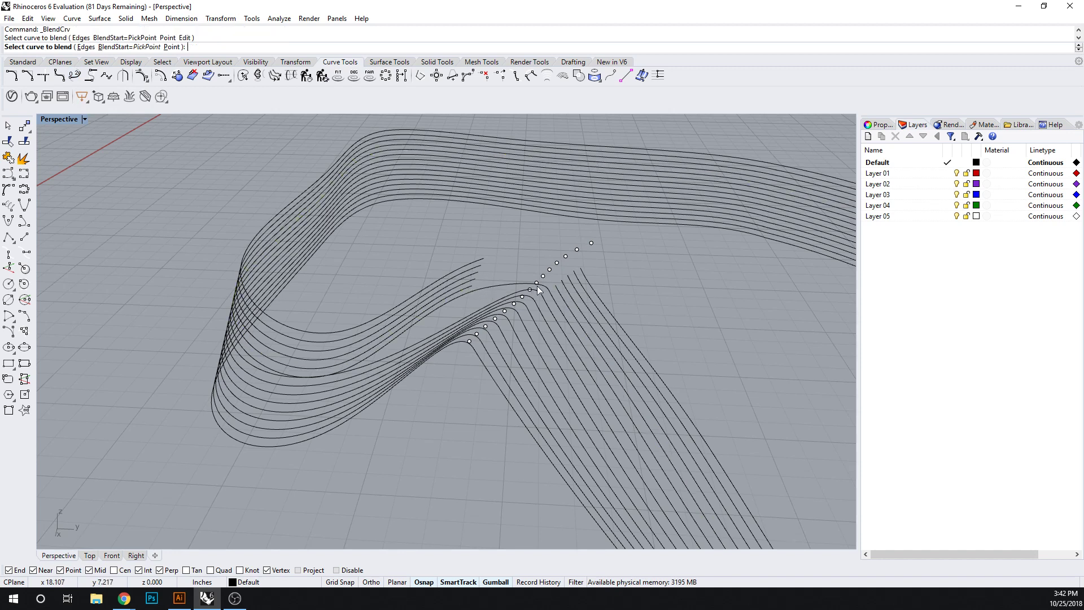
click(554, 286)
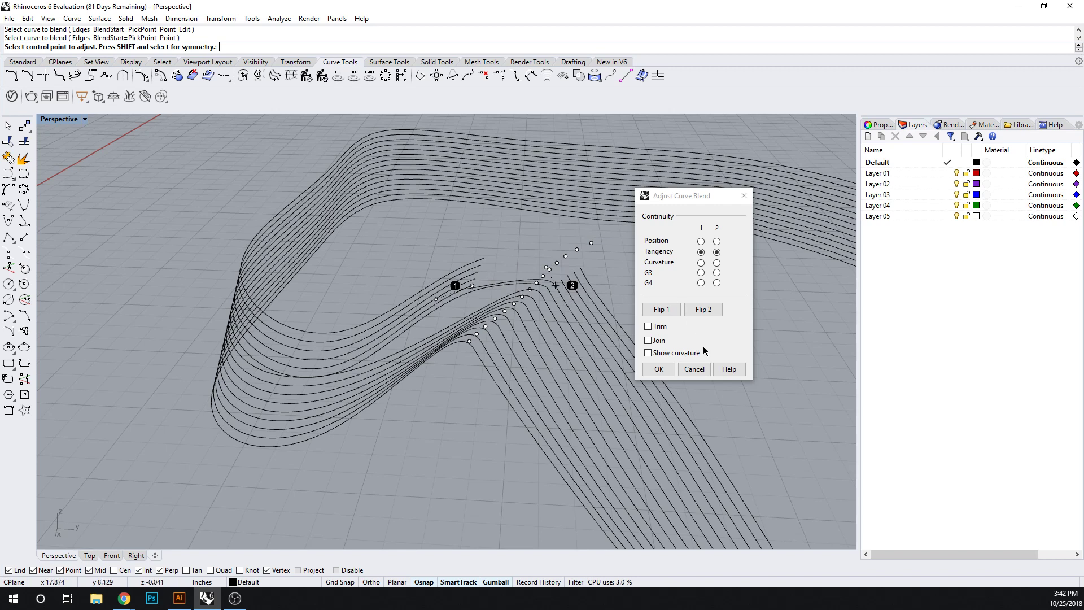
click(694, 369)
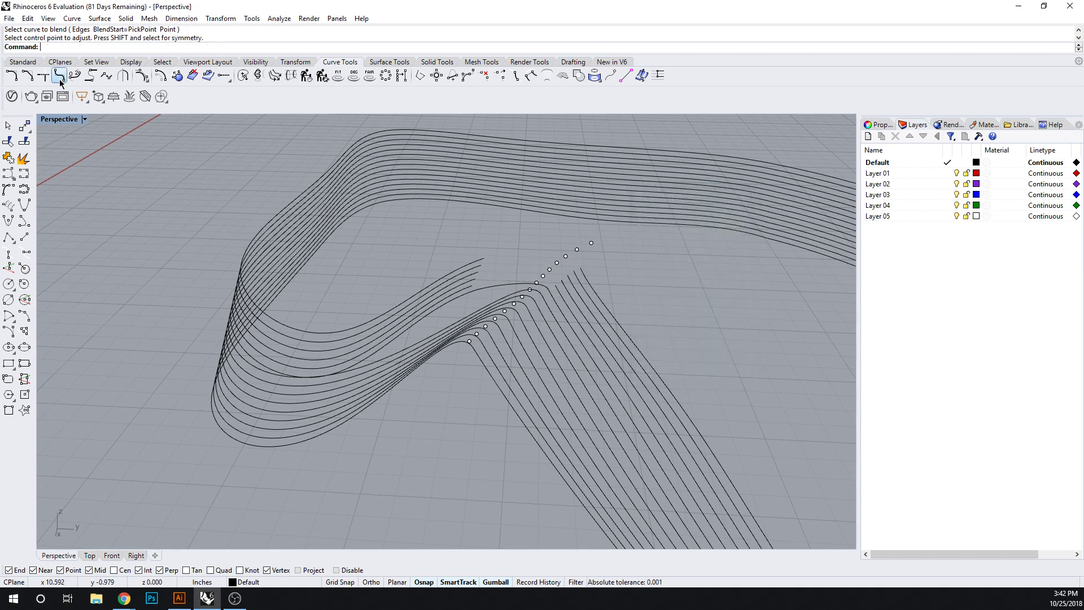
Step: Bridge the gaps in the eleventh, twelfth and thirteenth contours with quick curve blends at Curvature continuity
click(75, 74)
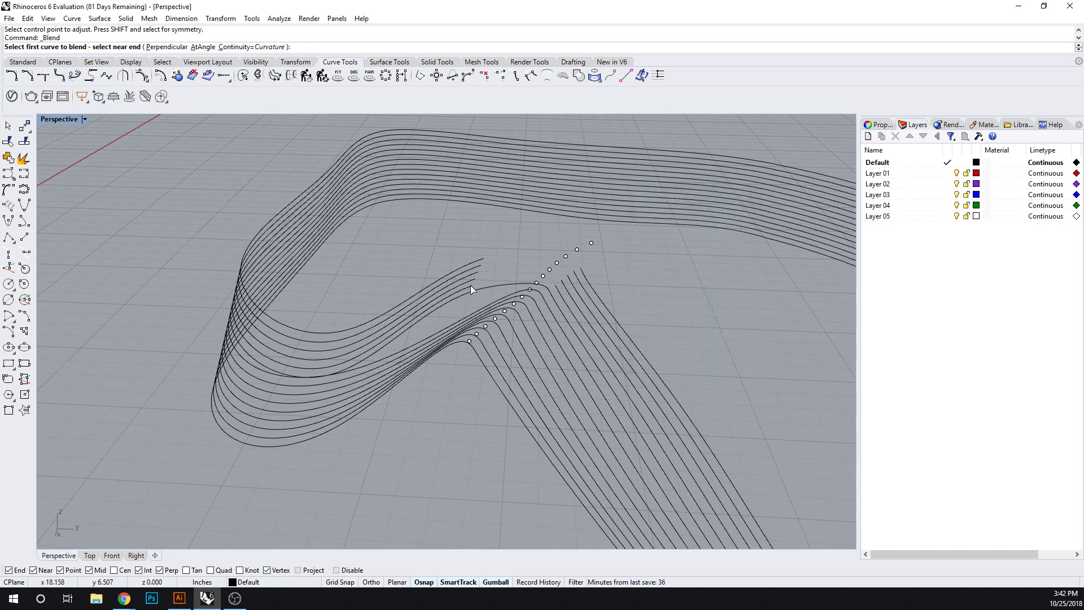
click(470, 285)
click(557, 287)
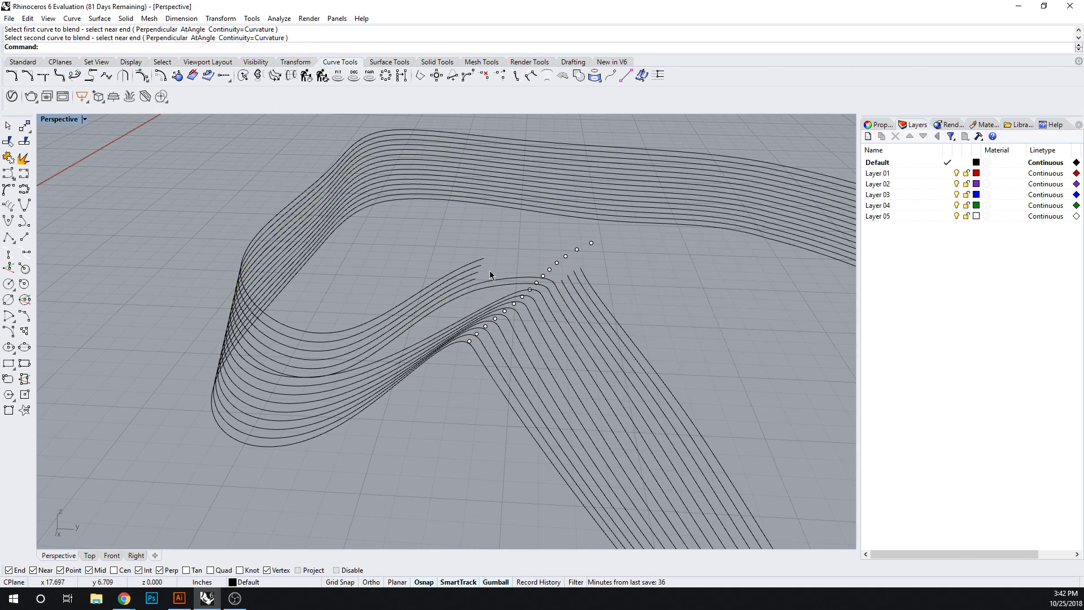
key(Return)
click(485, 279)
click(564, 287)
key(Return)
click(477, 269)
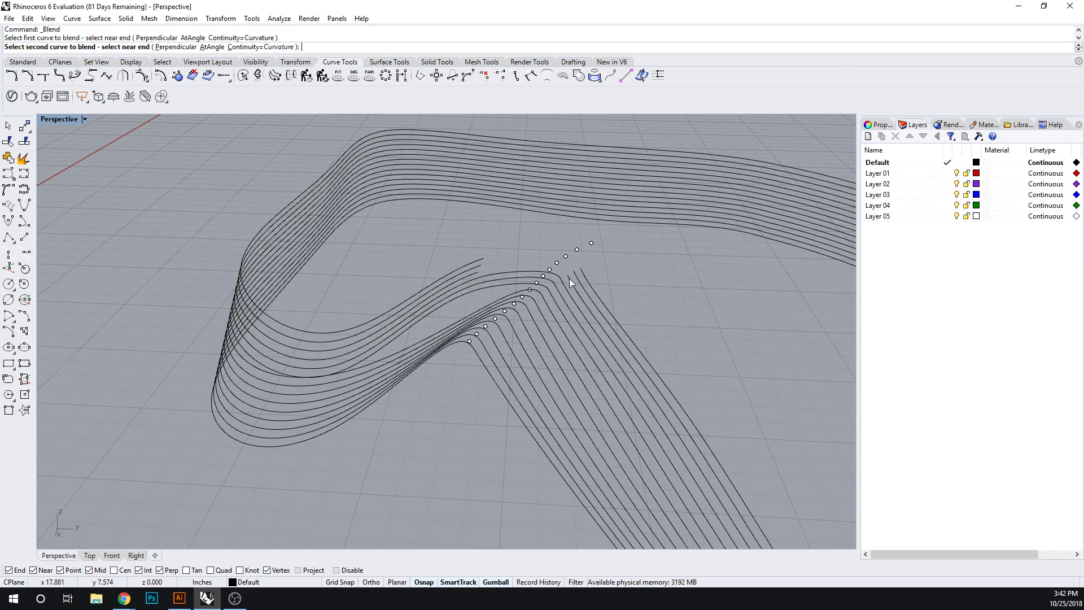
click(569, 279)
Step: Close the two remaining innermost contours across the gap with the same quick Curvature blends
key(Return)
click(482, 262)
click(569, 278)
key(Return)
click(555, 270)
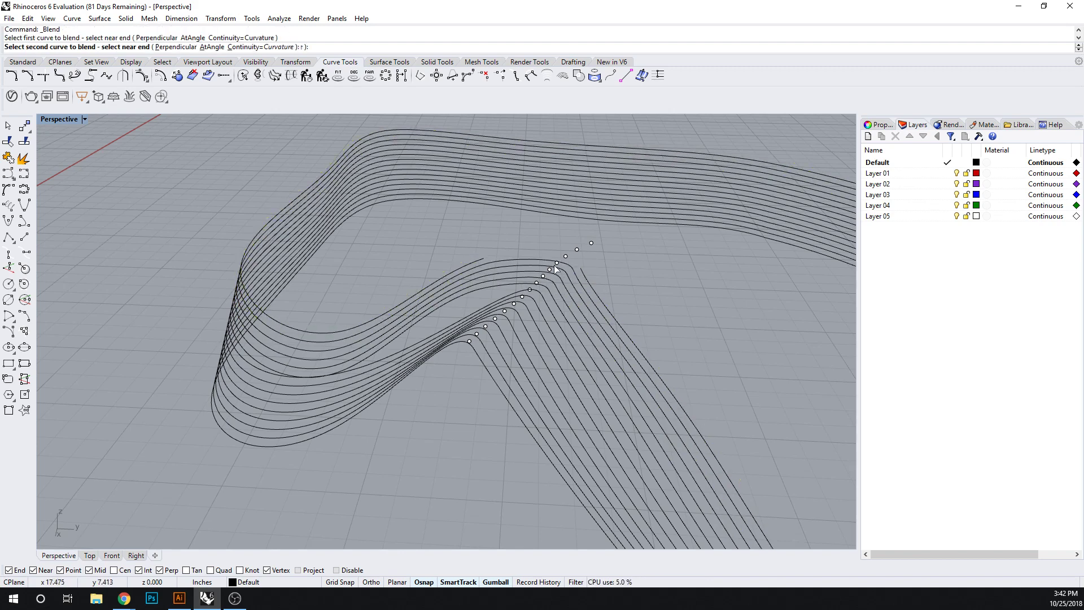
click(582, 273)
key(Return)
scroll(593, 280, down, 8)
key(Escape)
Step: Select all point objects in the model with SelPt and delete them
mouse_move(655, 314)
right_down()
mouse_move(663, 295)
mouse_move(655, 312)
right_up()
scroll(655, 312, down, 2)
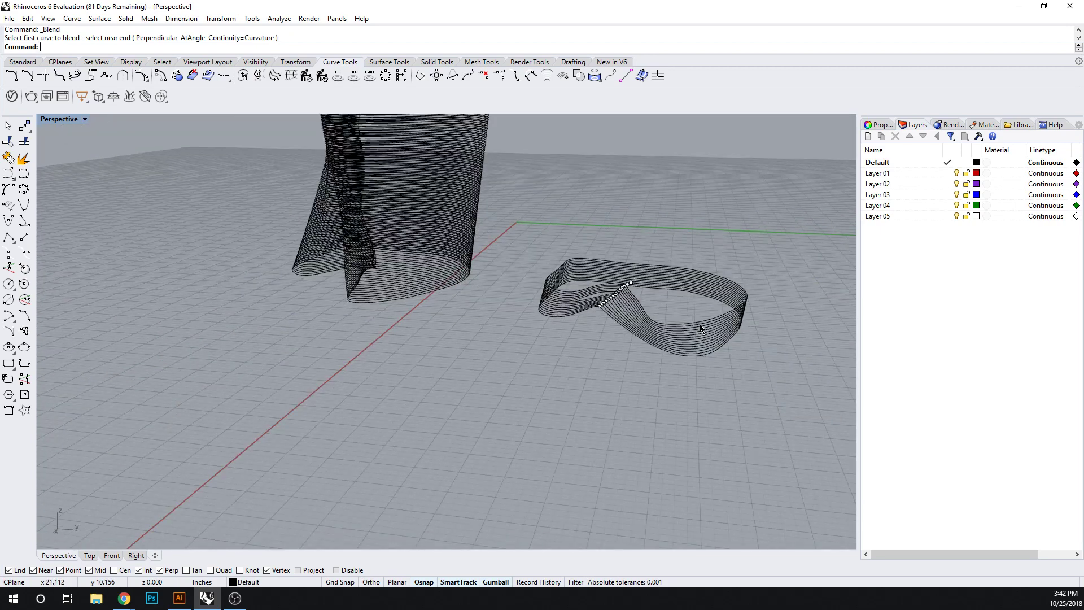
scroll(700, 329, down, 3)
scroll(691, 336, up, 7)
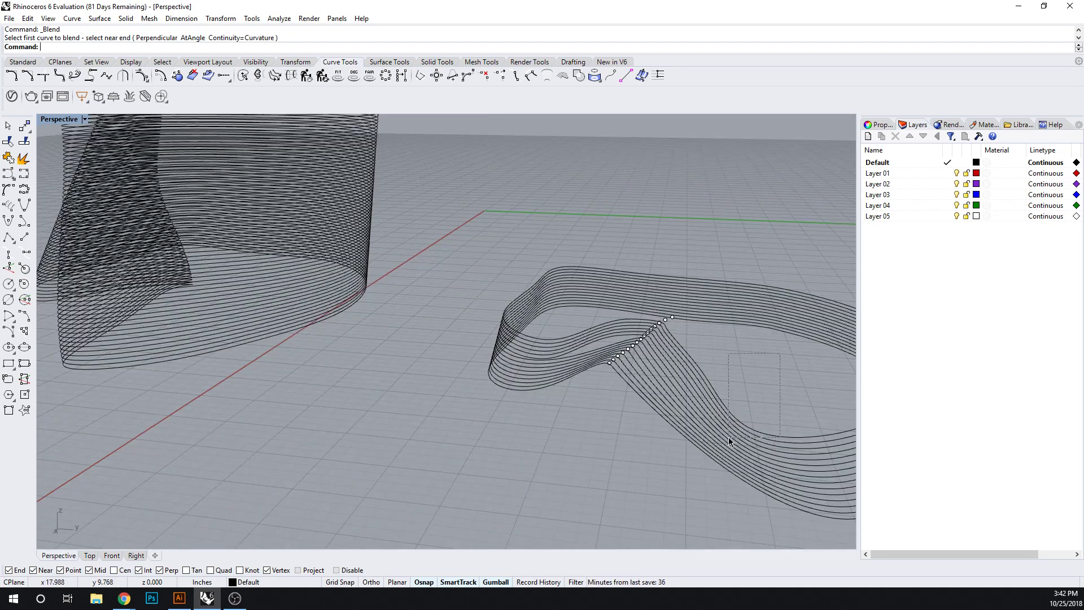
drag(729, 437, 728, 437)
key(Escape)
scroll(681, 444, down, 5)
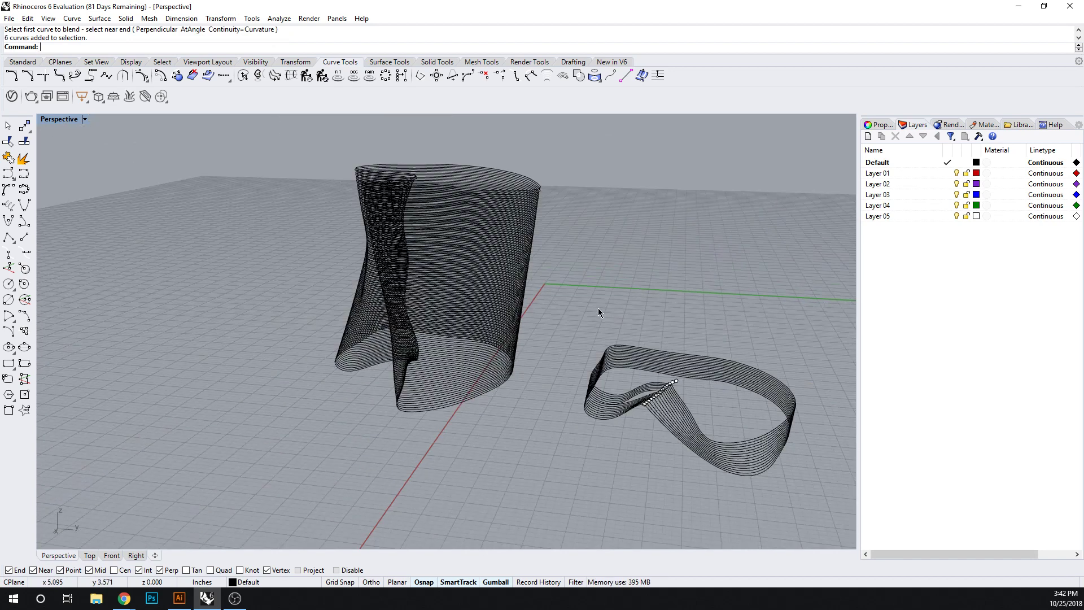
text(selpt)
key(Return)
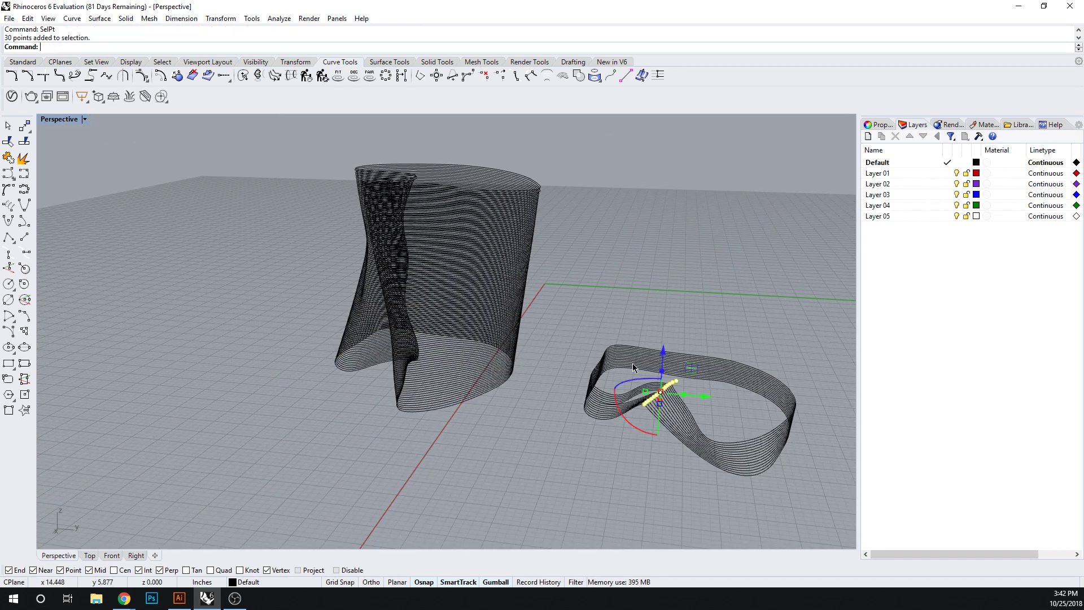
key(Delete)
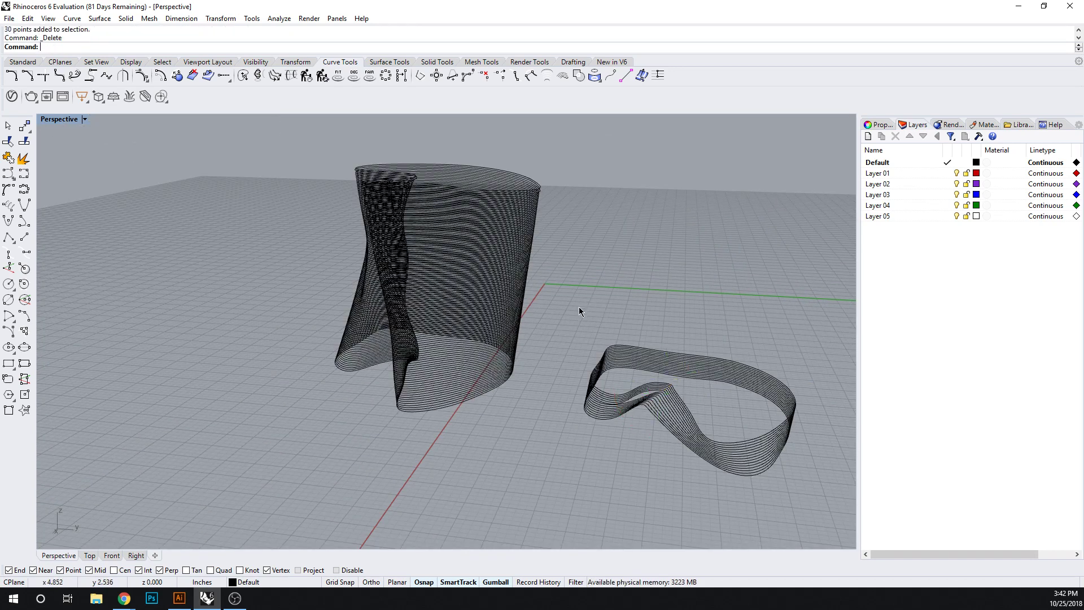
Step: Join the repaired contour curves into closed loops and move them along the Y axis back under the main contour stack
drag(579, 310, 822, 514)
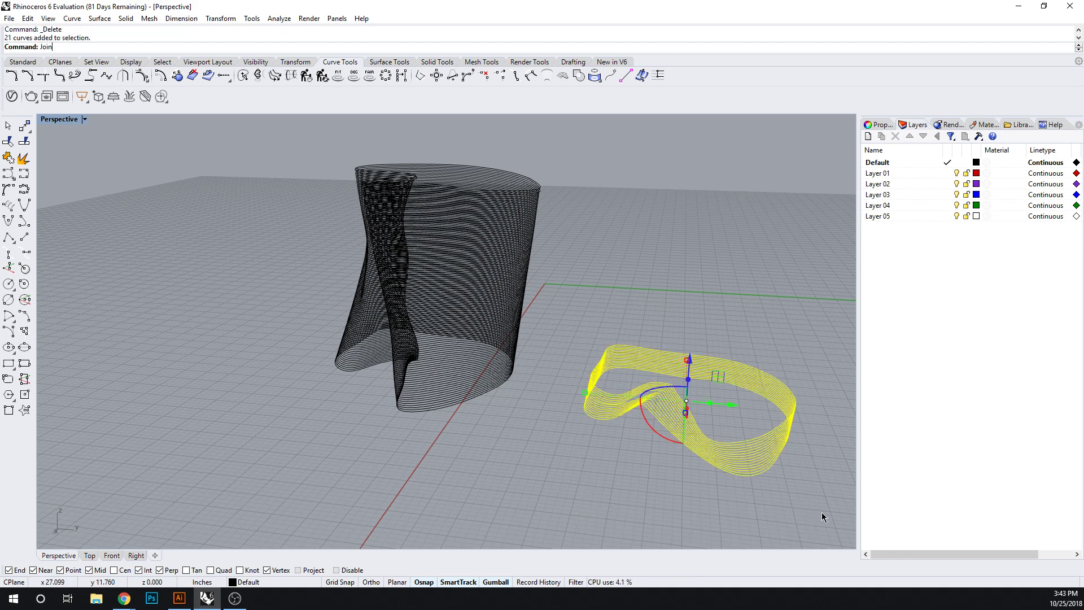
text(Join)
key(Return)
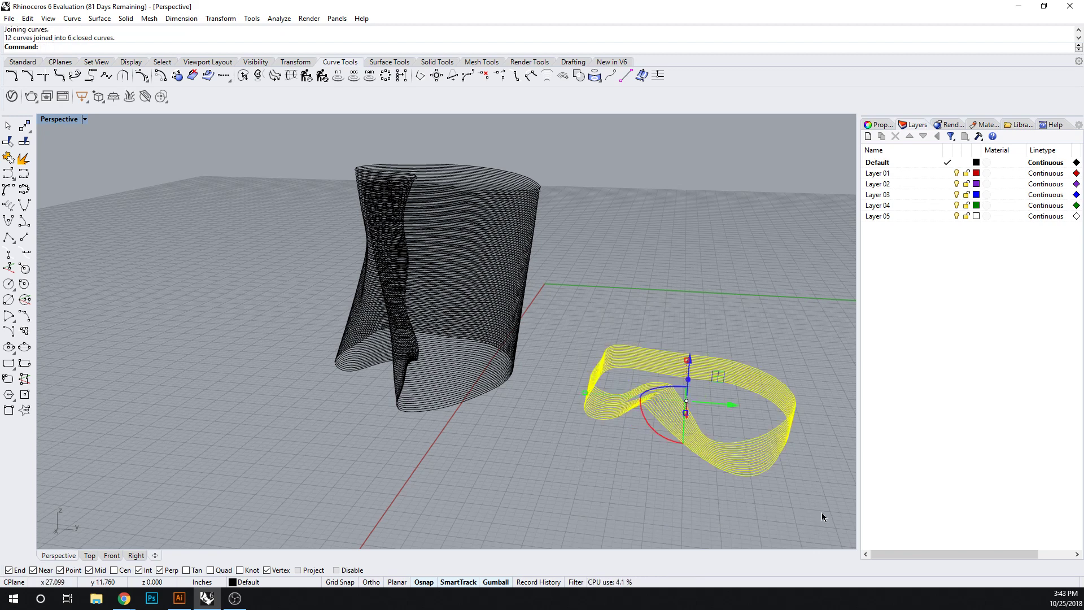
click(734, 404)
key(Return)
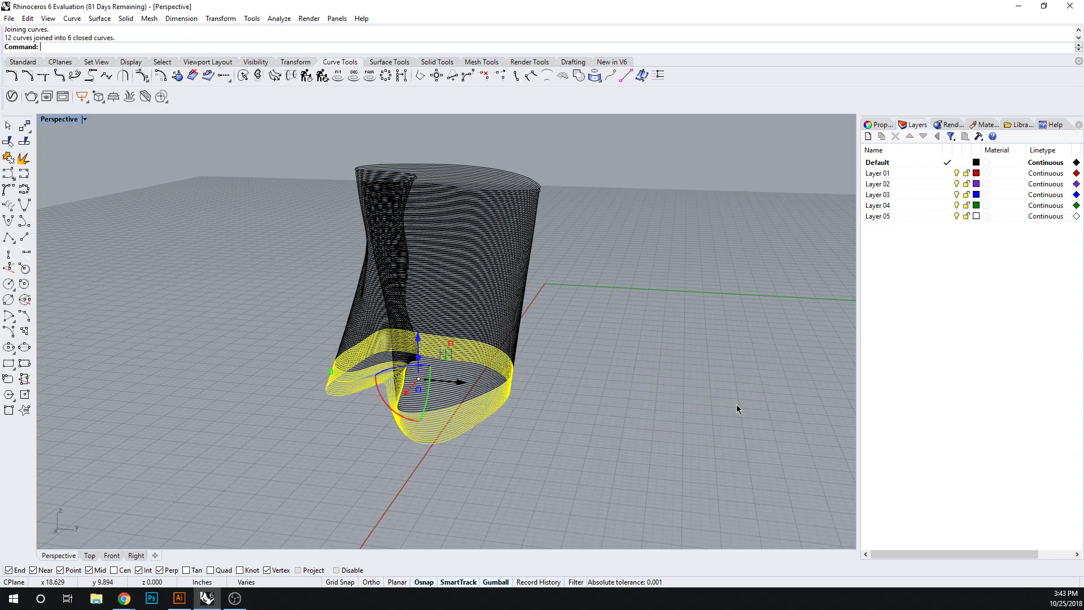
click(584, 333)
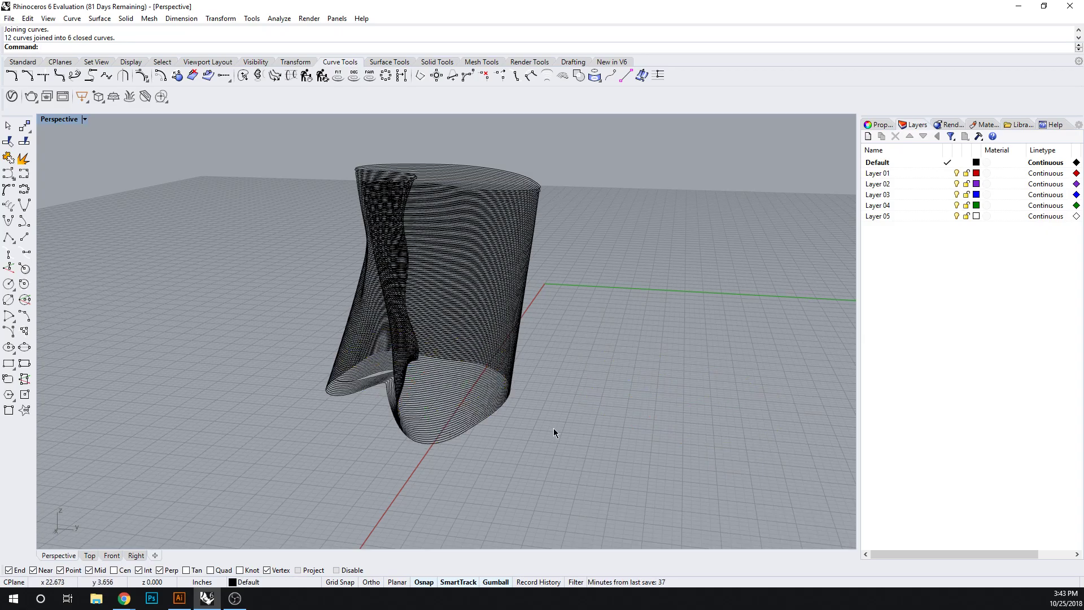
Step: Examine the repaired contours at the fold and the transition to the rest of the stack from several angles
right_drag(554, 428, 638, 440)
scroll(365, 370, up, 10)
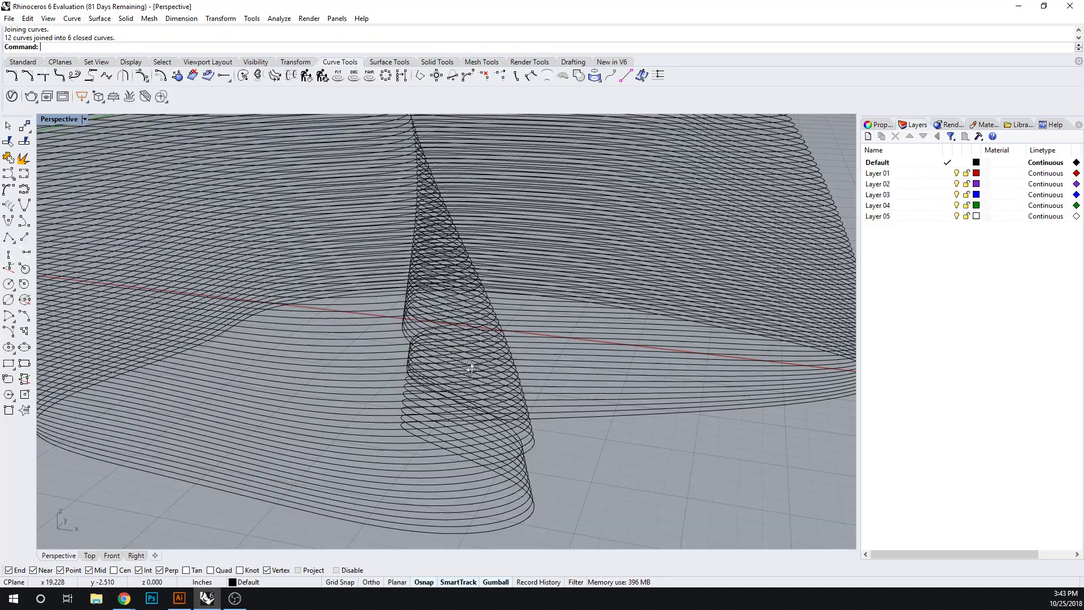
right_drag(471, 368, 392, 346)
scroll(395, 310, up, 5)
scroll(394, 319, up, 10)
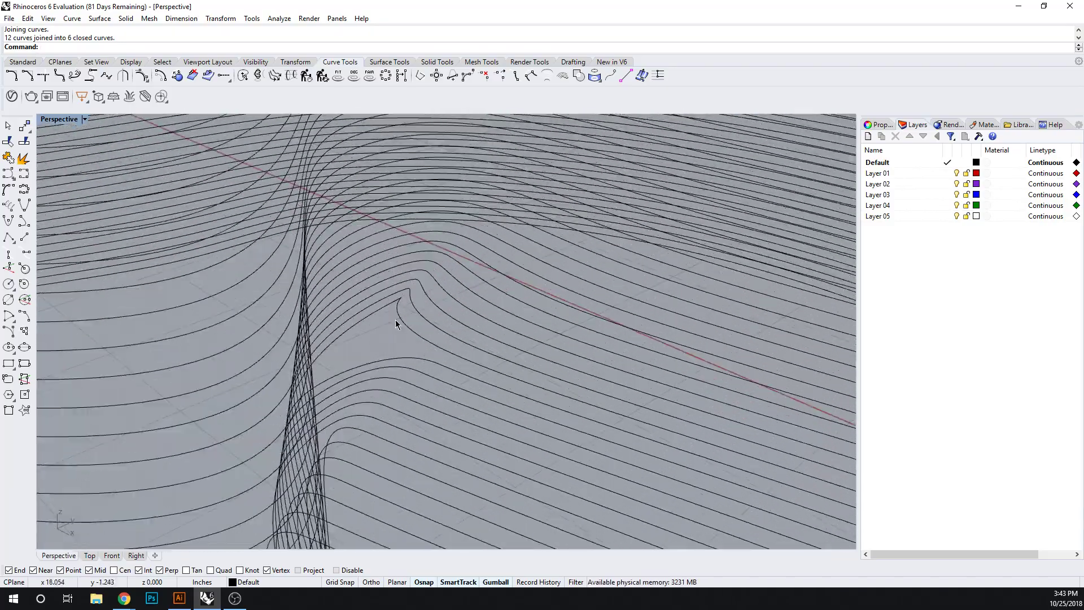
scroll(472, 283, down, 10)
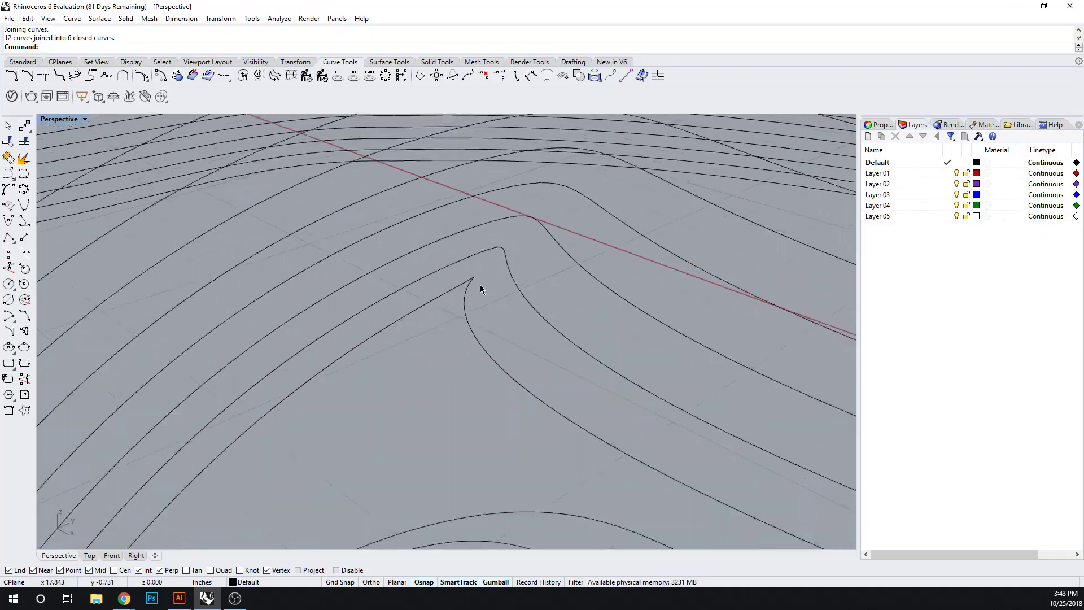
scroll(591, 374, down, 3)
right_drag(581, 370, 542, 300)
scroll(567, 389, up, 5)
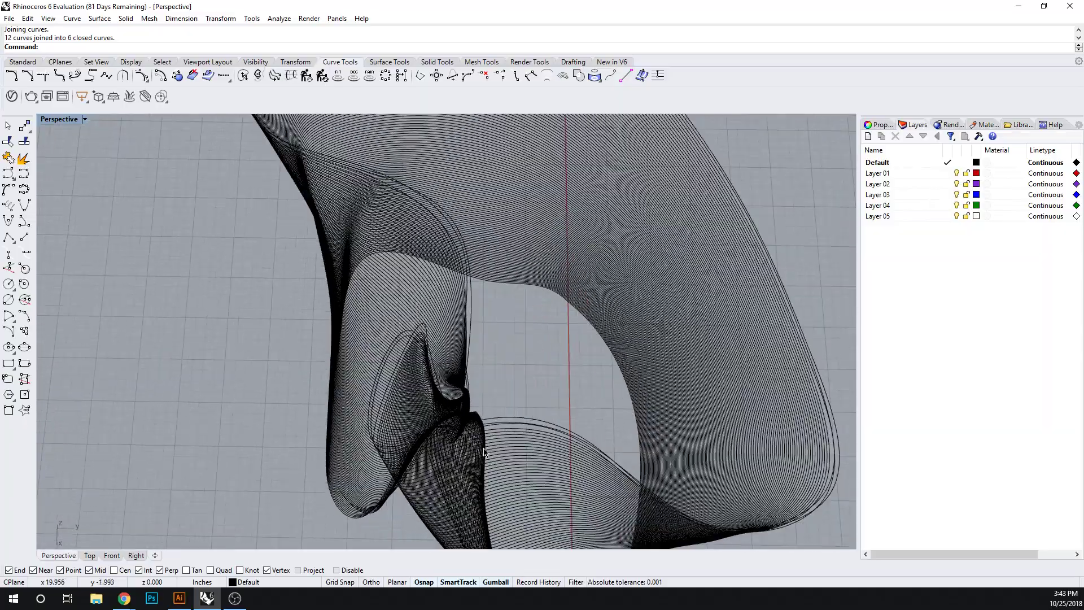
scroll(567, 386, down, 5)
right_drag(576, 386, 510, 327)
scroll(509, 327, down, 4)
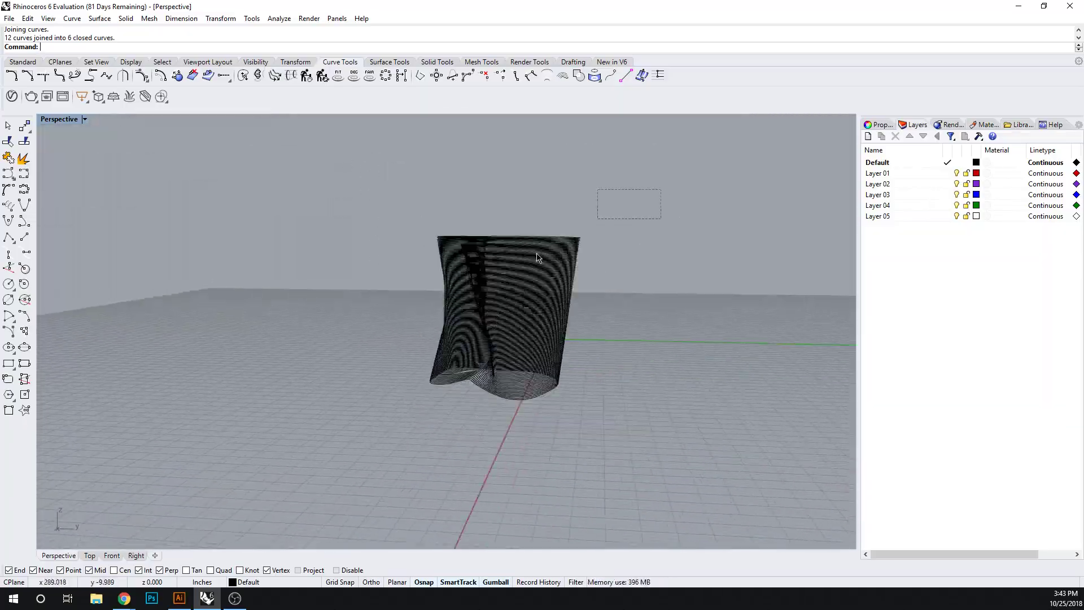
Step: Create planar surfaces from all the closed contour curves of the stack
drag(573, 189, 351, 420)
click(22, 62)
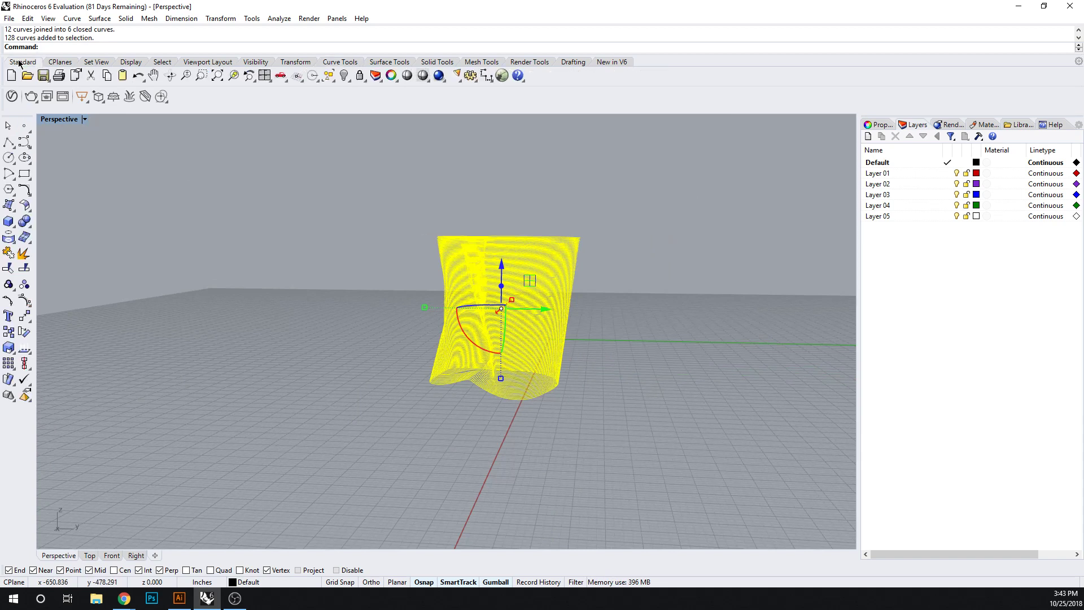
click(17, 213)
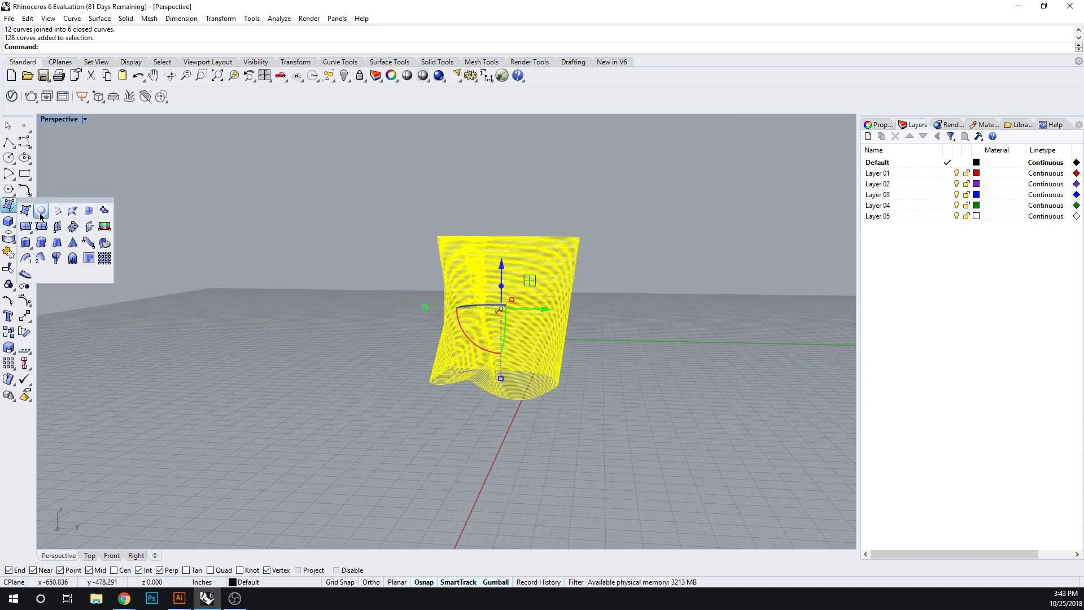
key(ctrl)
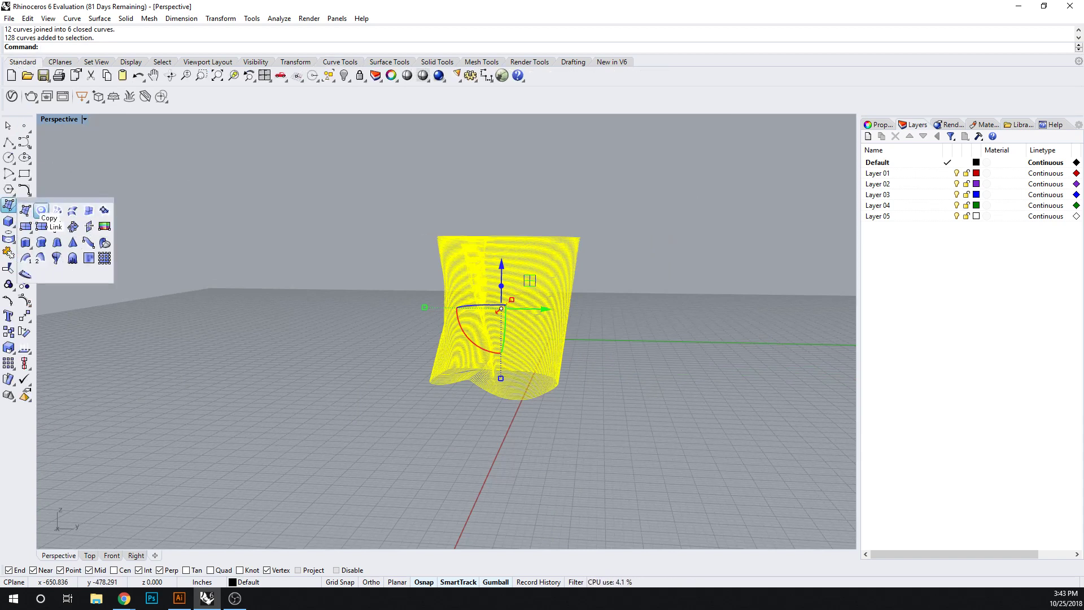
drag(41, 210, 41, 210)
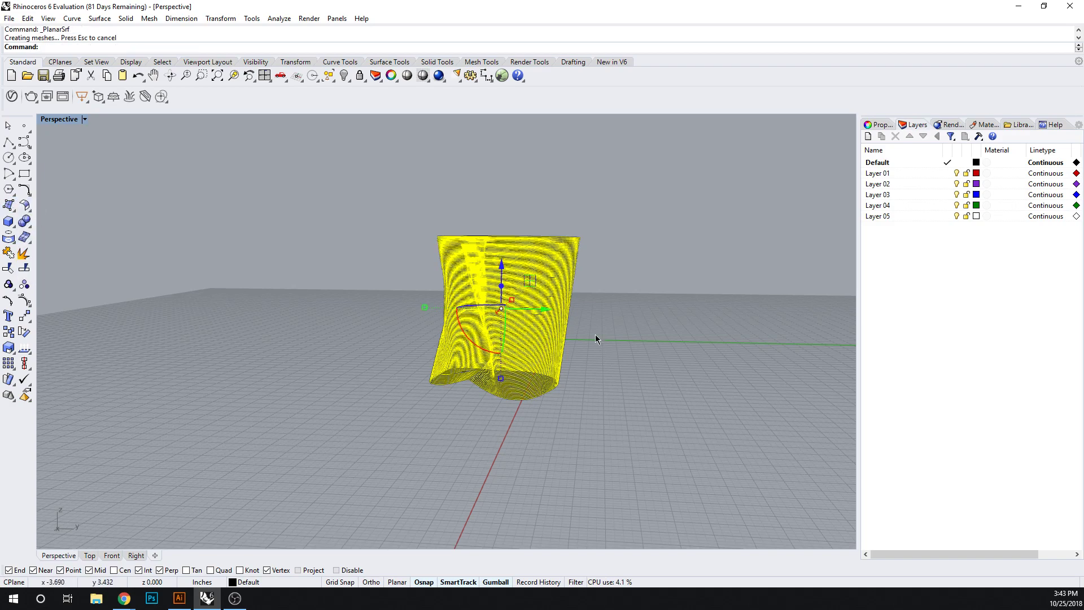
right_drag(595, 335, 598, 373)
click(598, 373)
scroll(484, 390, up, 7)
right_drag(484, 391, 501, 406)
scroll(502, 409, down, 5)
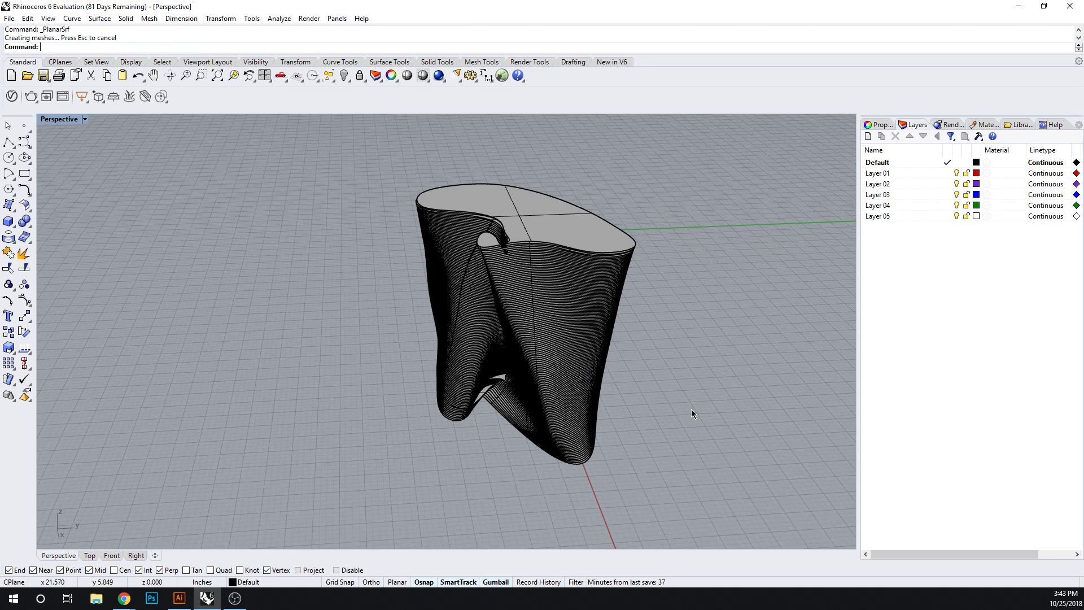
Step: Place the text "testCrvSelfIntersection" just below the contour stack in the Top view
click(90, 556)
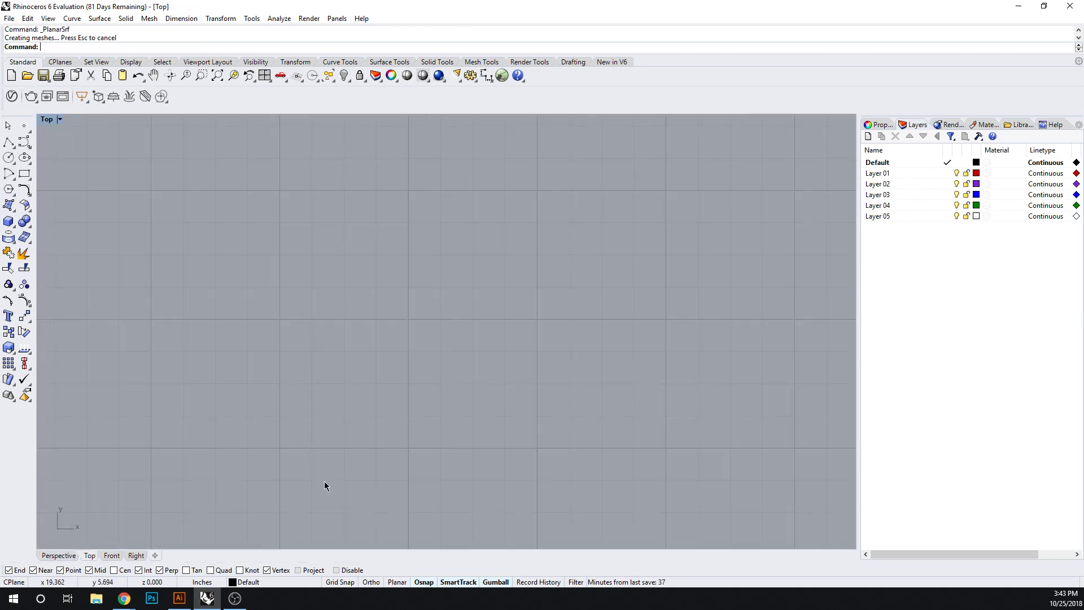
scroll(297, 441, down, 3)
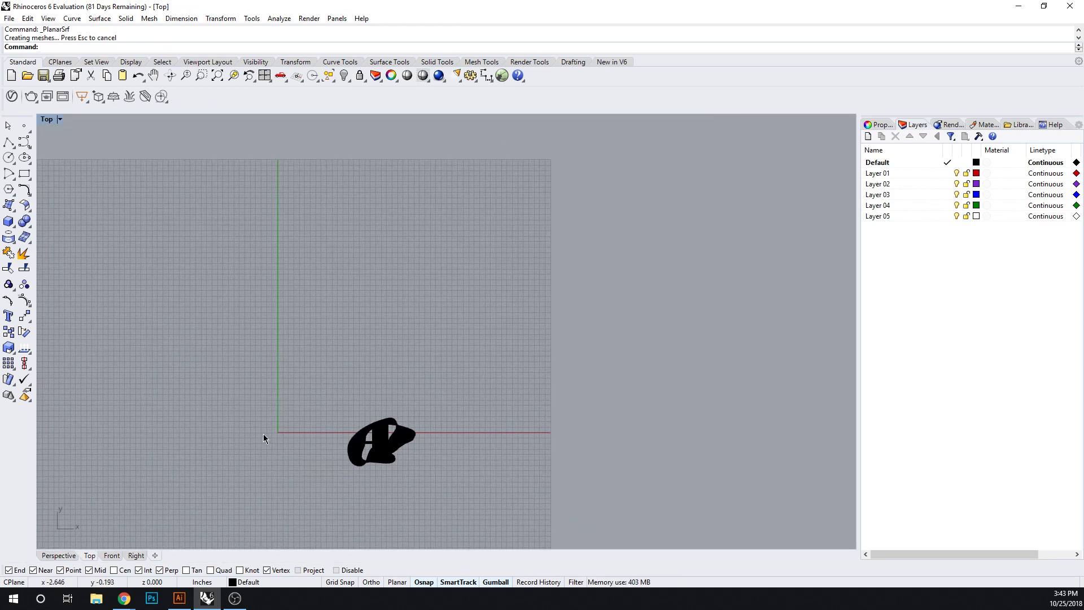
text(Text)
key(Return)
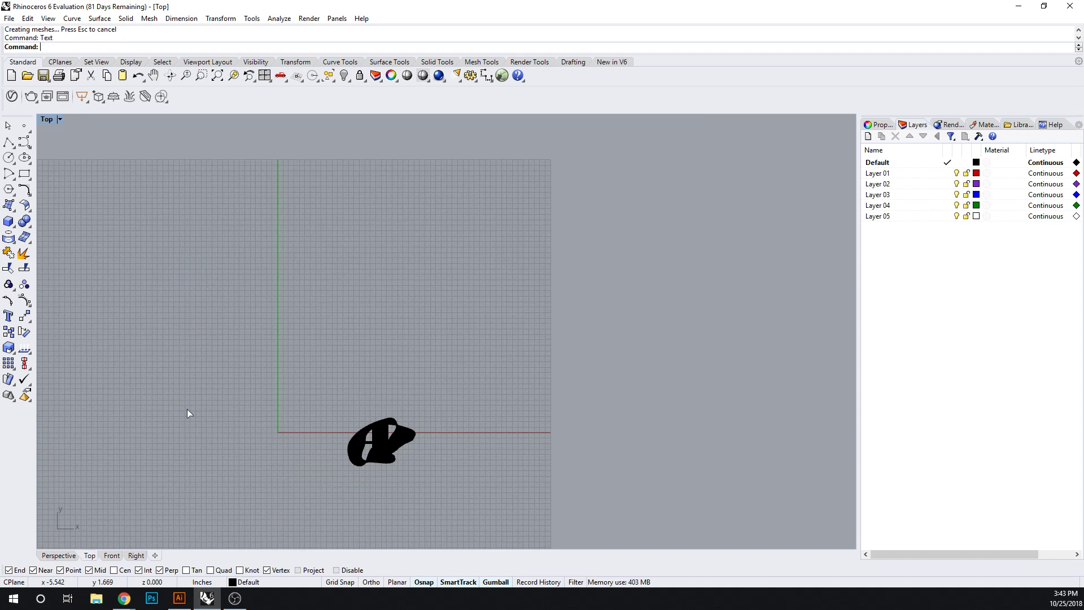
text(testCrvSelfIntersection)
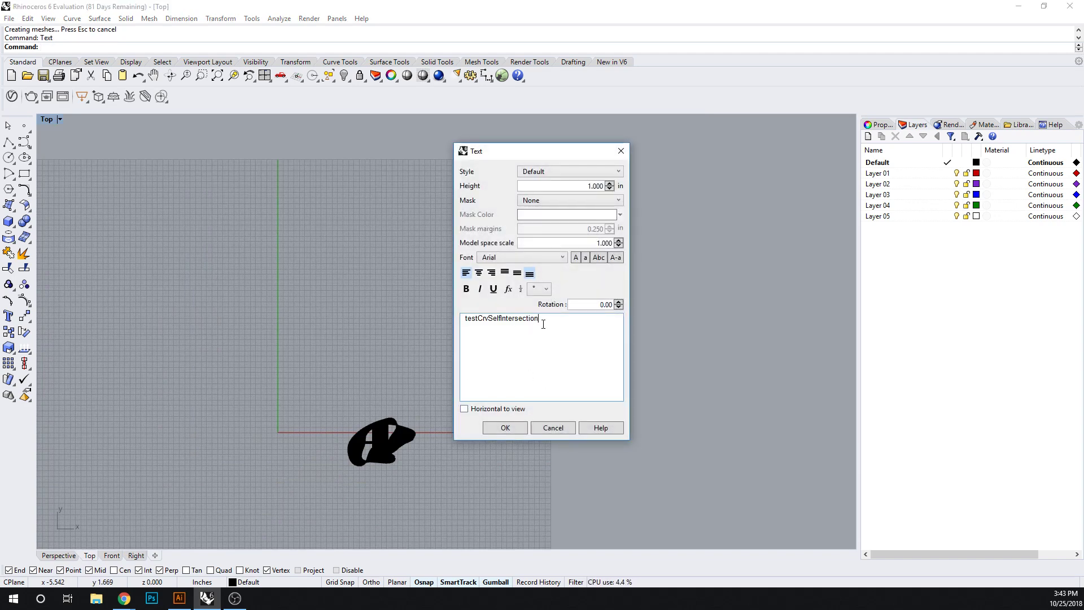
drag(546, 318, 450, 354)
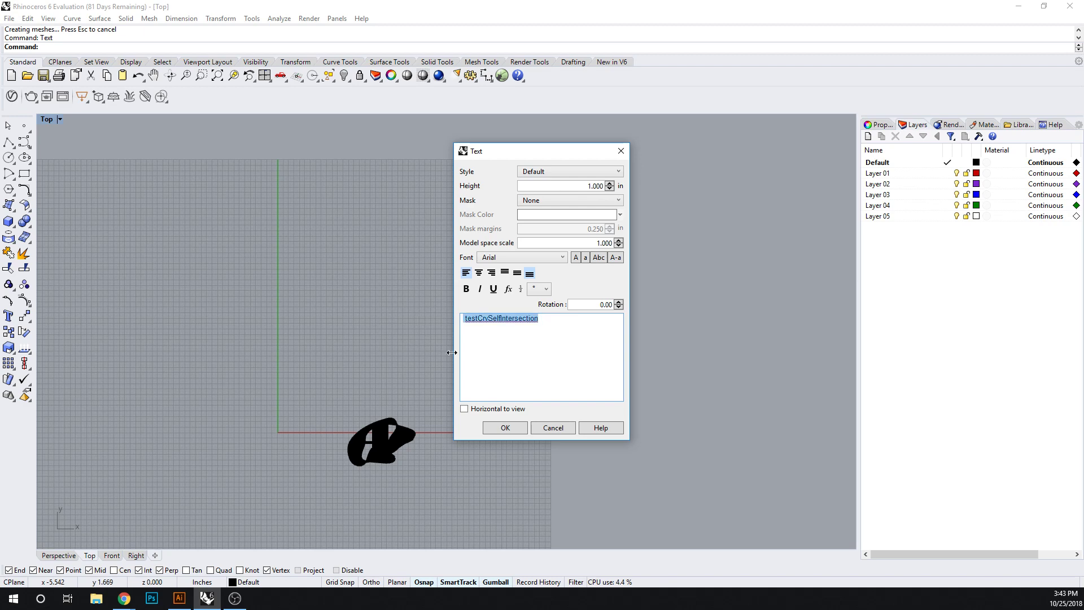
click(510, 425)
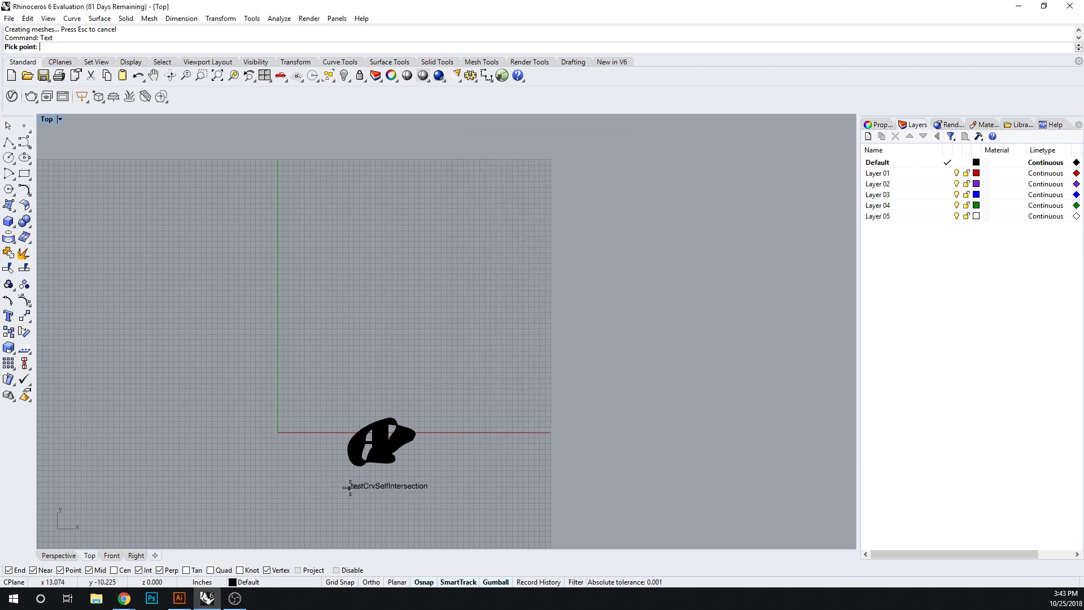
click(350, 487)
scroll(392, 510, up, 3)
right_drag(392, 511, 432, 452)
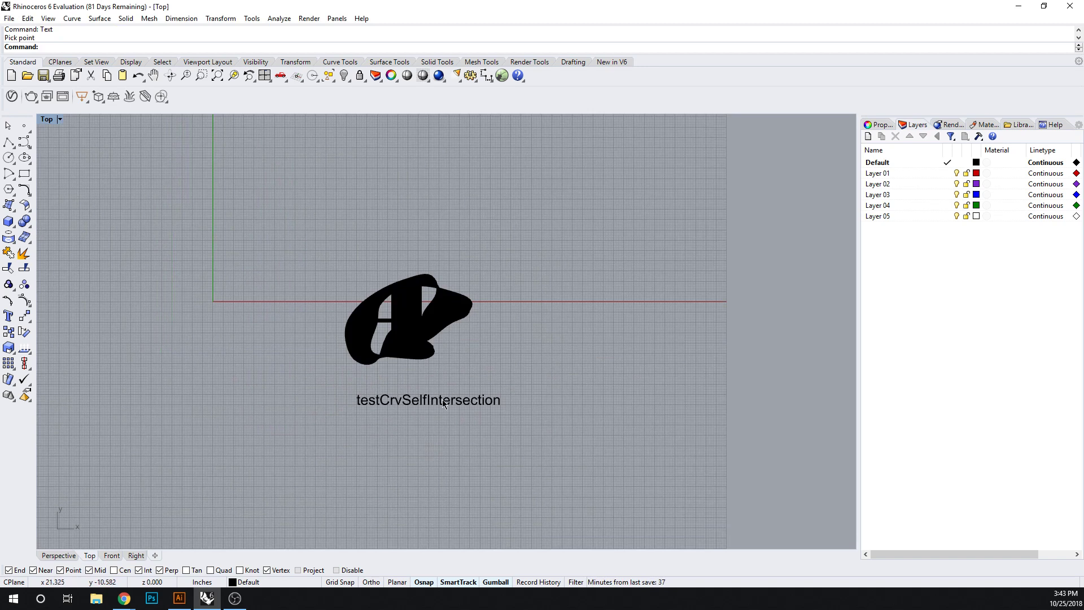